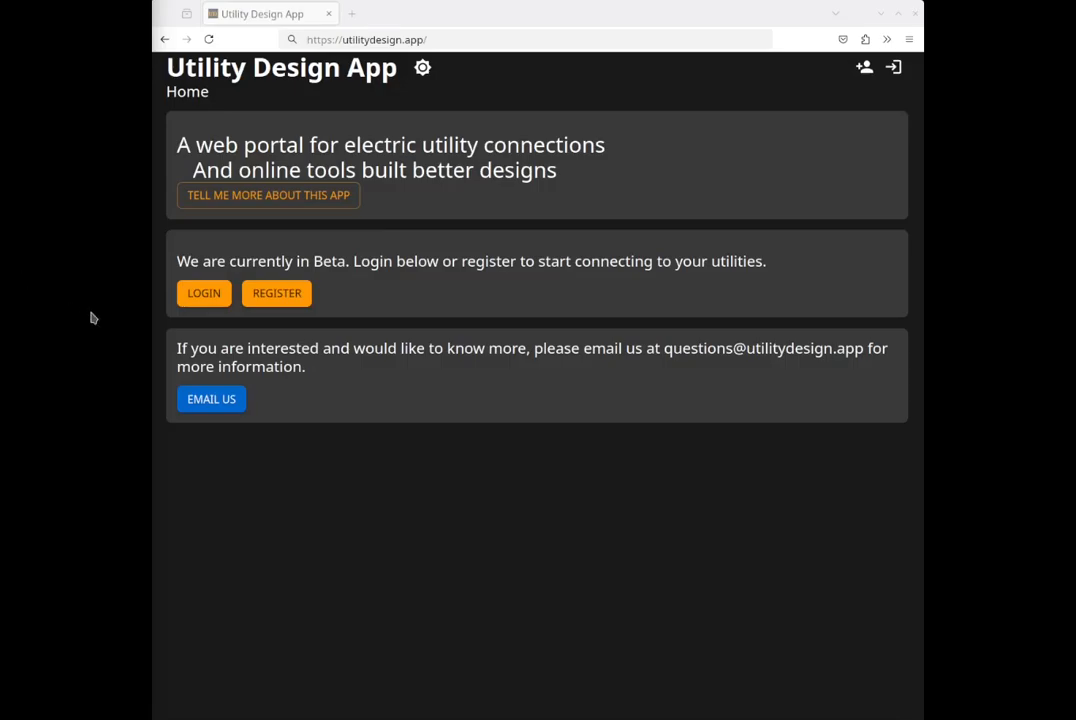
# Start a new account registration with the username and email address, and send the verification email
pyautogui.click(270, 295)
pyautogui.click(440, 132)
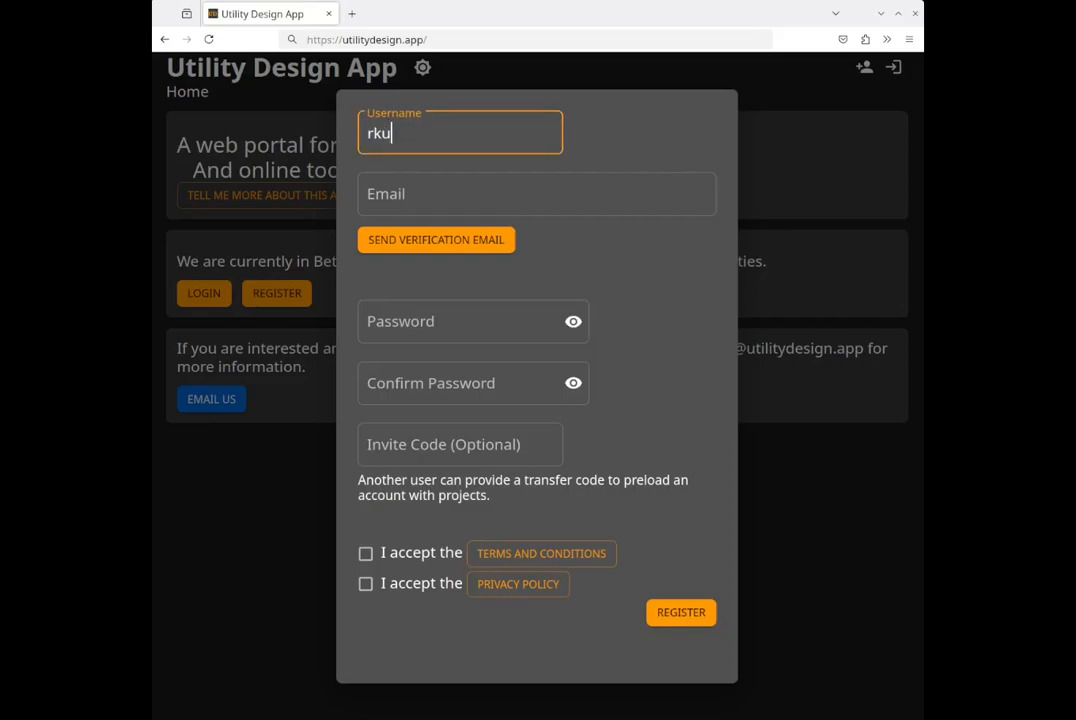
pyautogui.press('Tab')
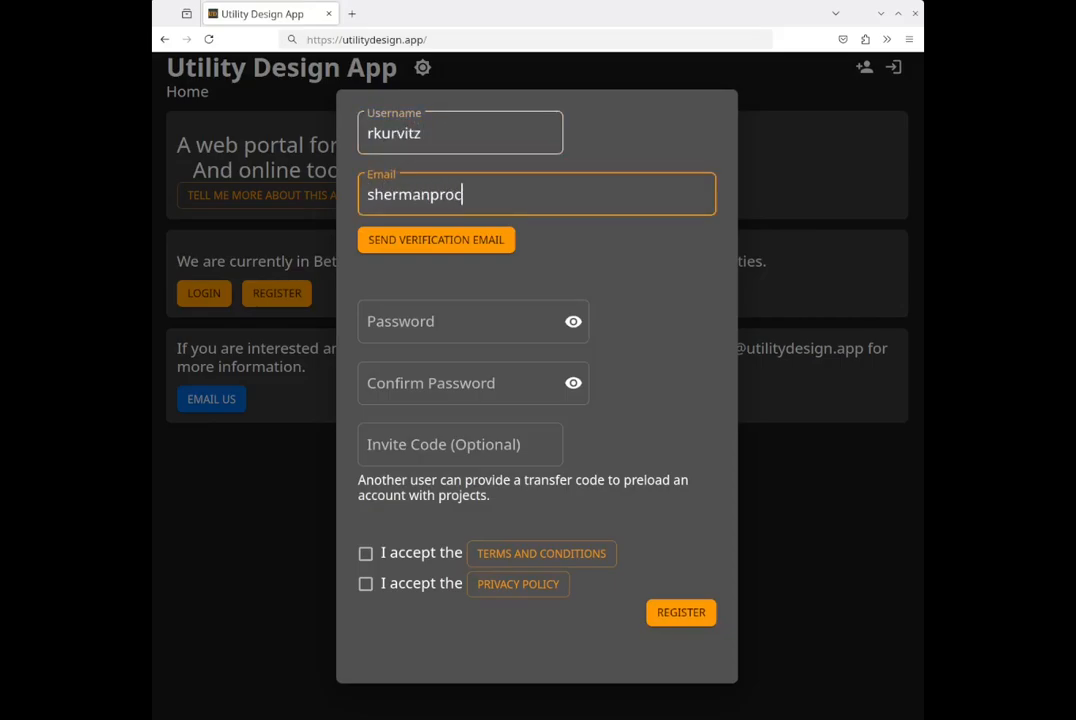
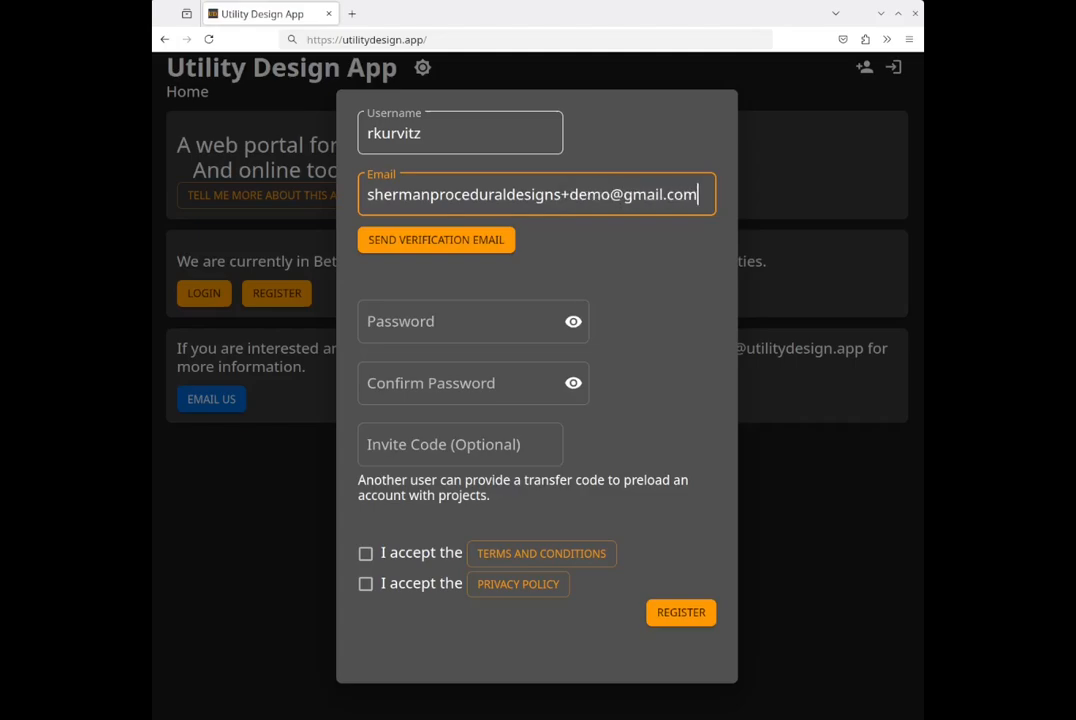
pyautogui.click(413, 240)
# Enter the account password and repeat it in the password confirmation
pyautogui.click(420, 330)
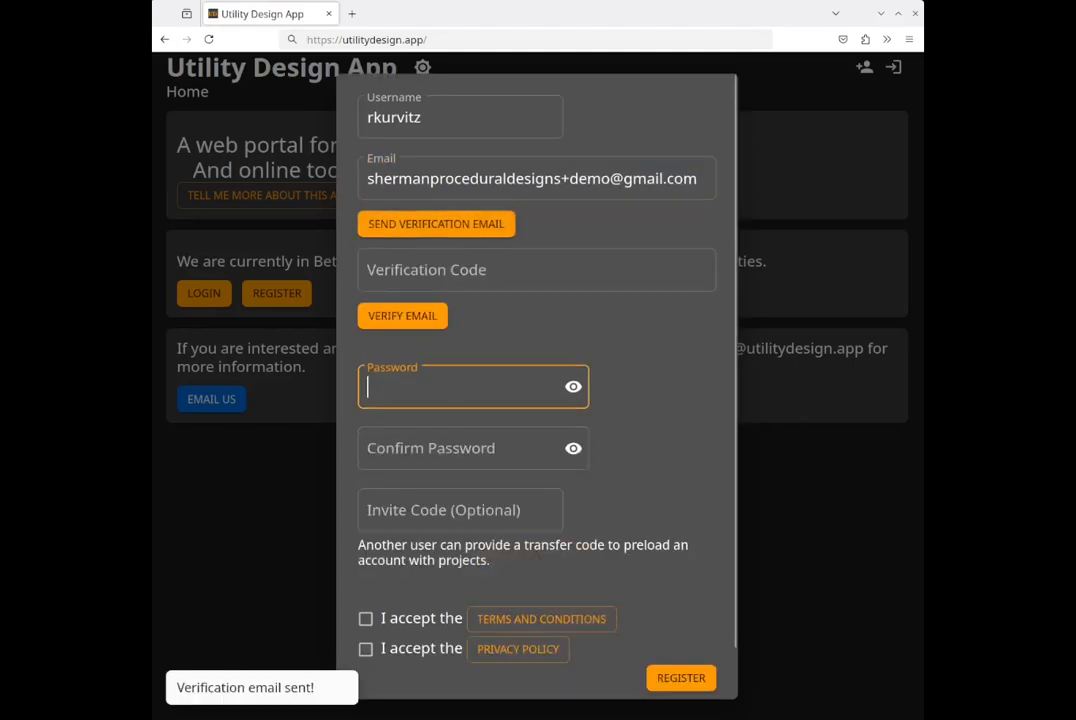
pyautogui.write('•••••••••••')
pyautogui.press('Tab')
pyautogui.press('Tab')
pyautogui.write('••••••••')
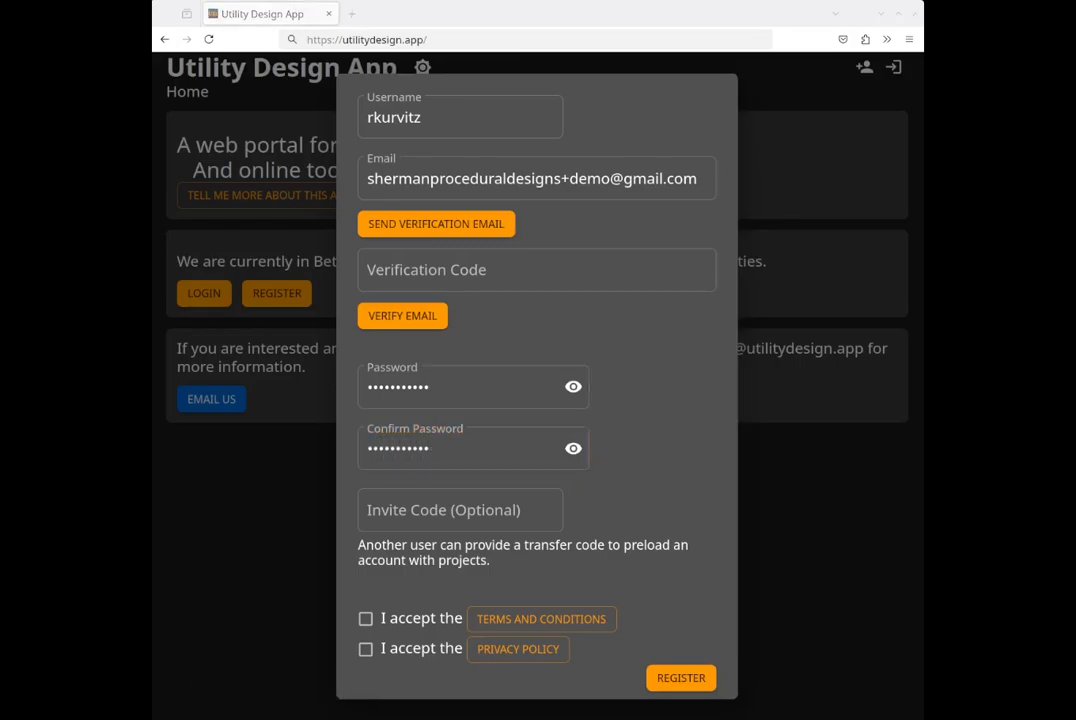
# Enter the emailed verification code and verify the email address
pyautogui.click(454, 278)
pyautogui.click(425, 320)
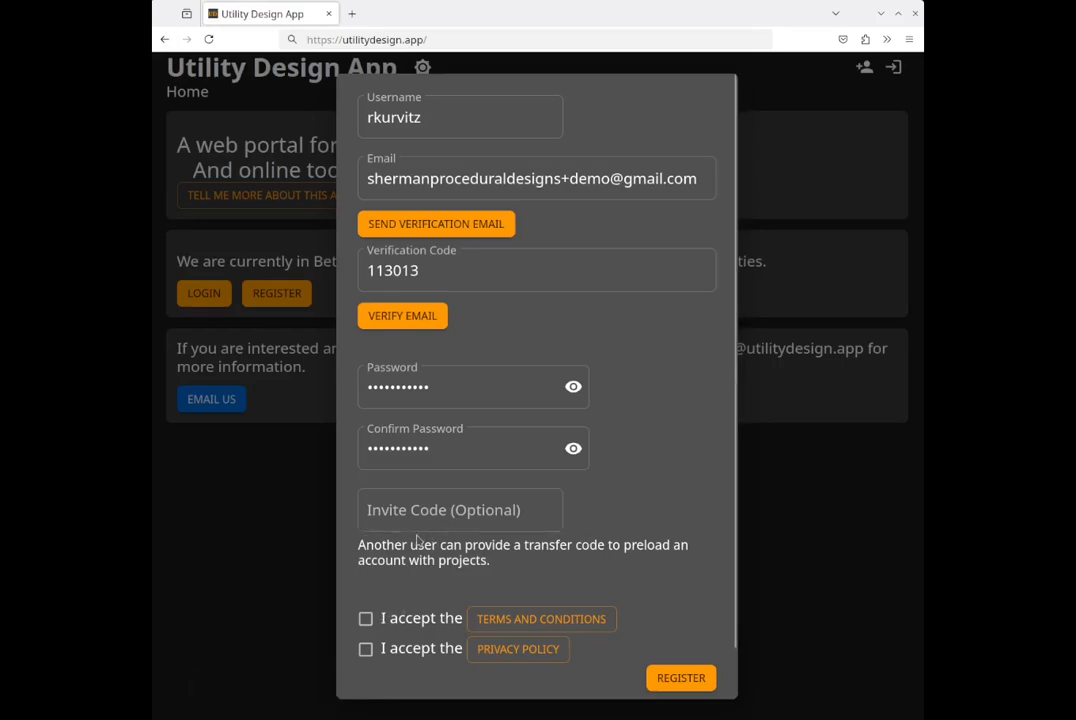
# Accept the terms and conditions and privacy policy, then submit the registration and acknowledge the beta warning
pyautogui.click(365, 621)
pyautogui.scroll(-2, 692, 632)
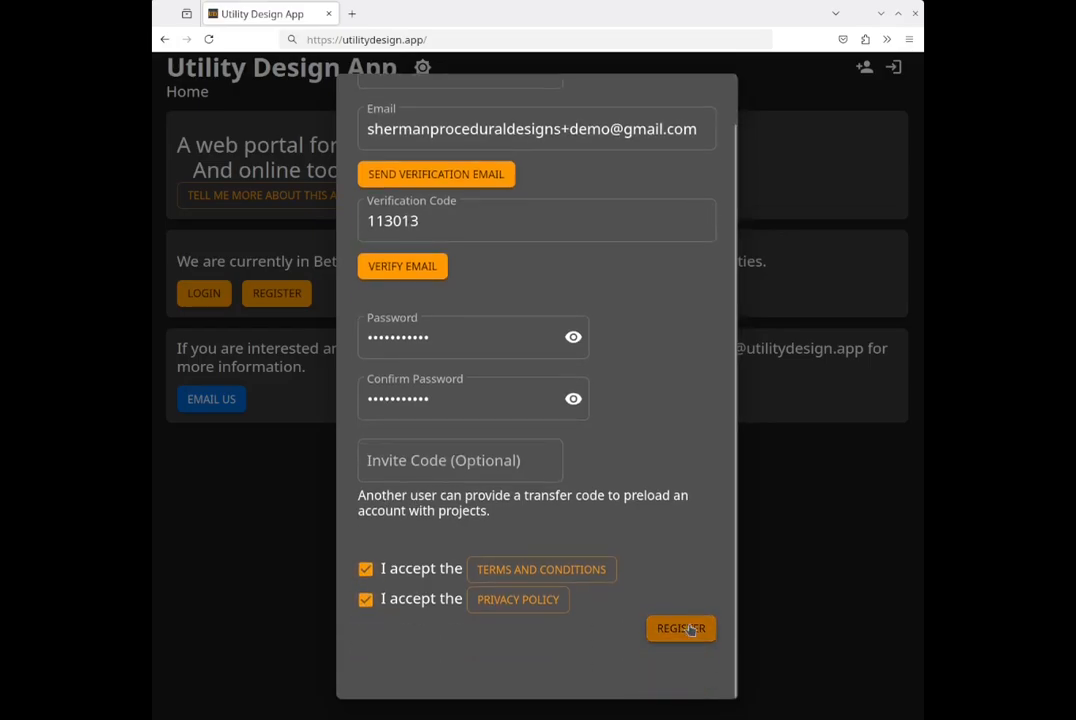
pyautogui.click(681, 684)
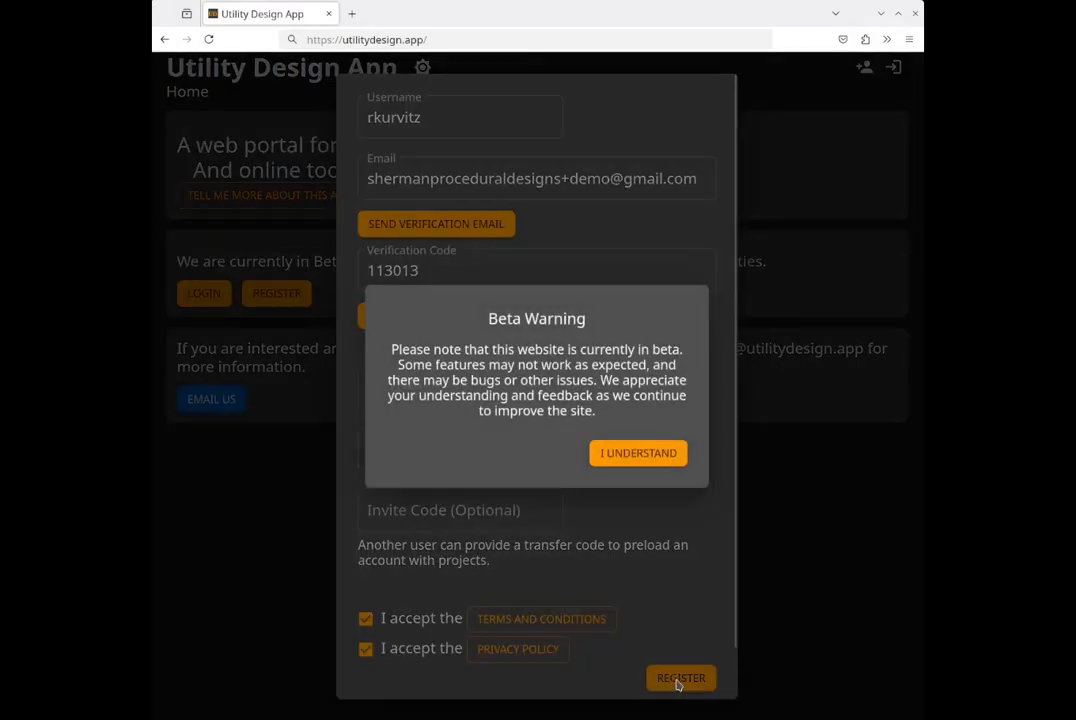
pyautogui.click(637, 455)
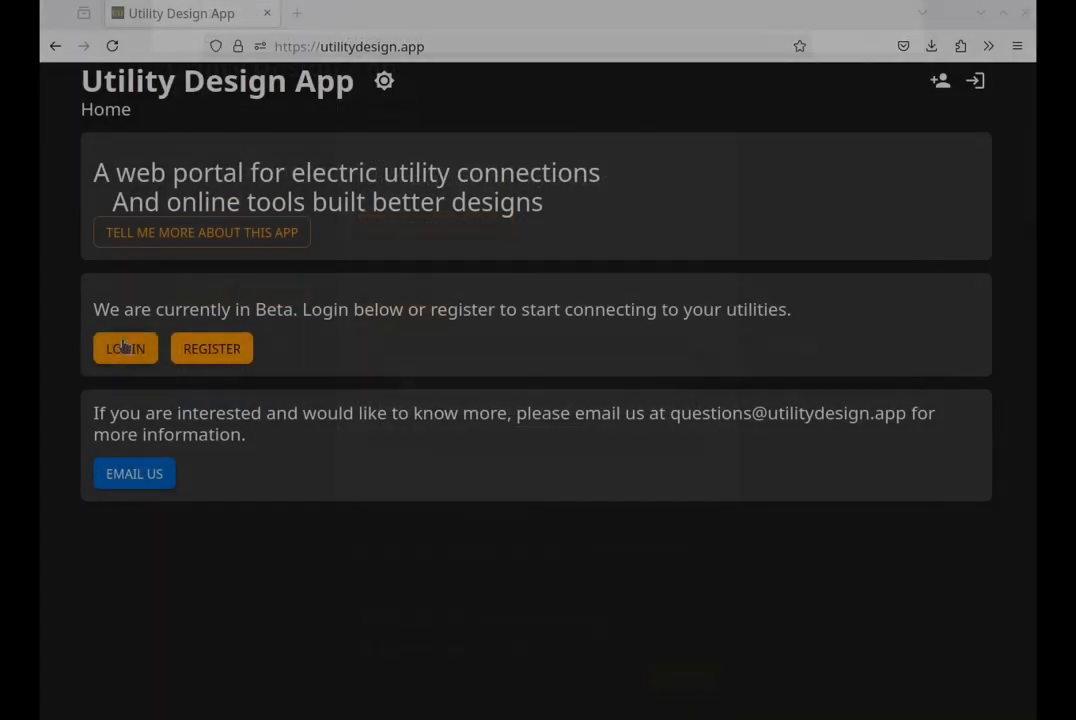
# Log in to the new account with its username and password
pyautogui.click(205, 294)
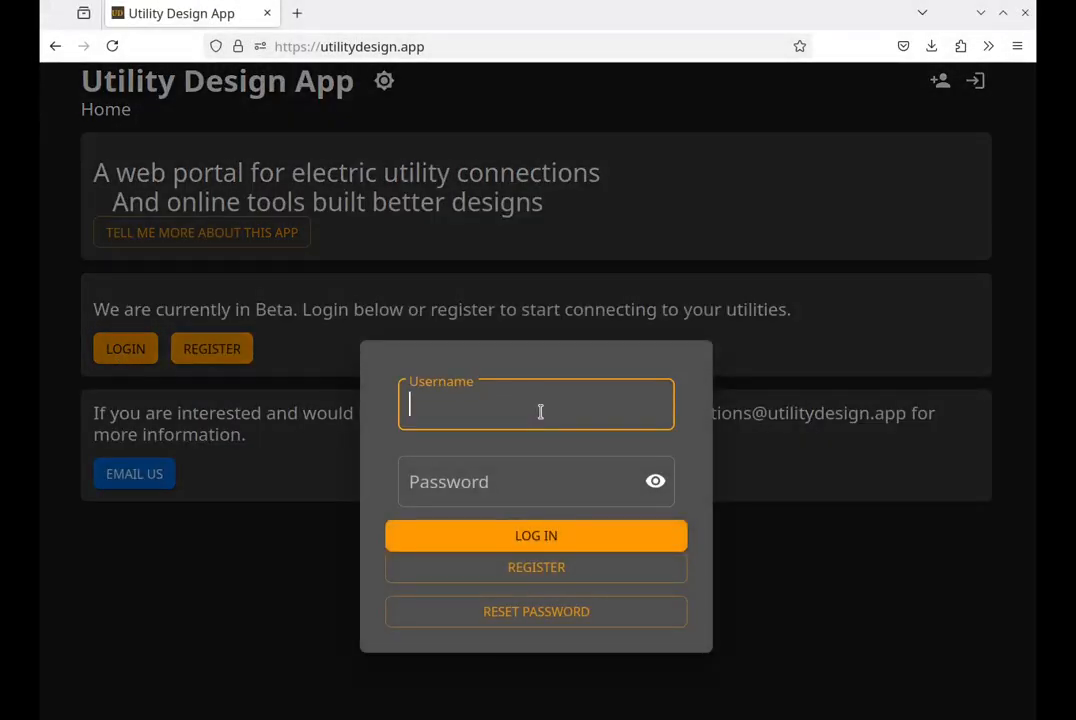
pyautogui.press('Tab')
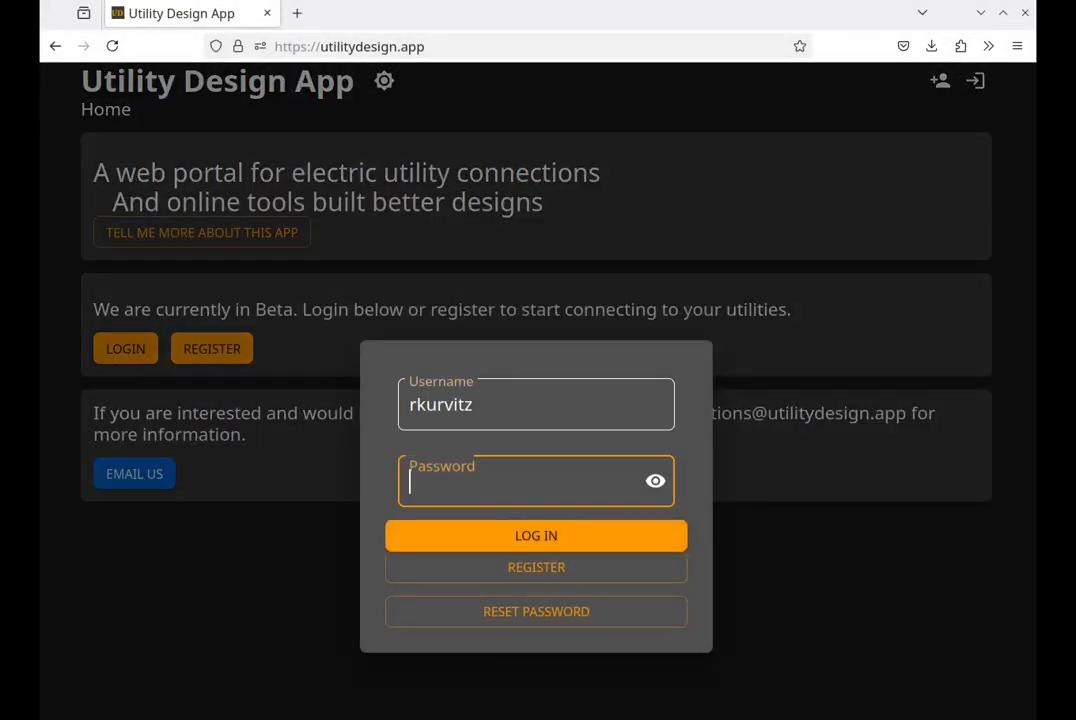
pyautogui.write('********')
pyautogui.click(596, 531)
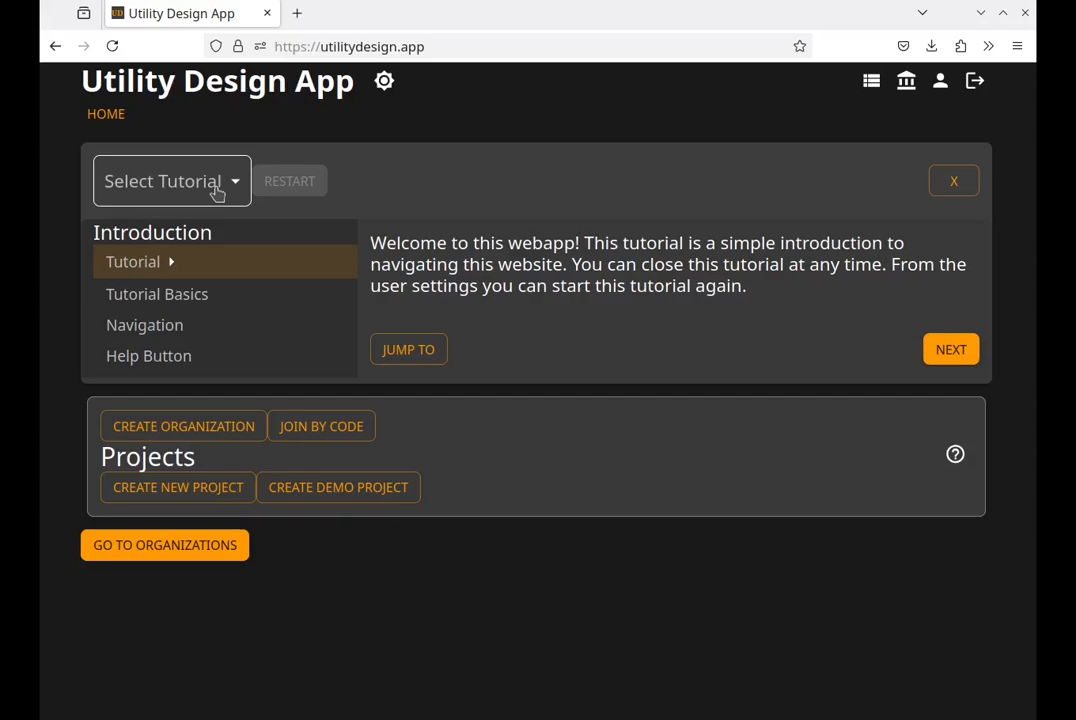
# Select the Comprehensive Tutorial, look through its topic list and close the tutorial
pyautogui.click(218, 192)
pyautogui.click(211, 257)
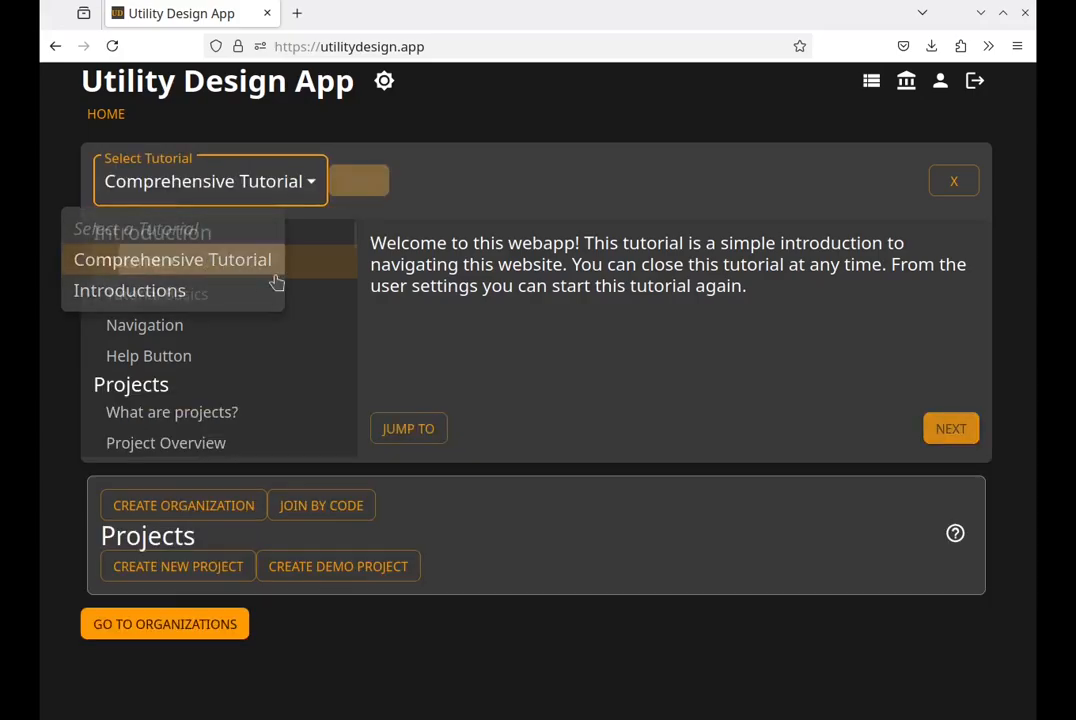
pyautogui.moveTo(353, 235); pyautogui.dragTo(365, 312)
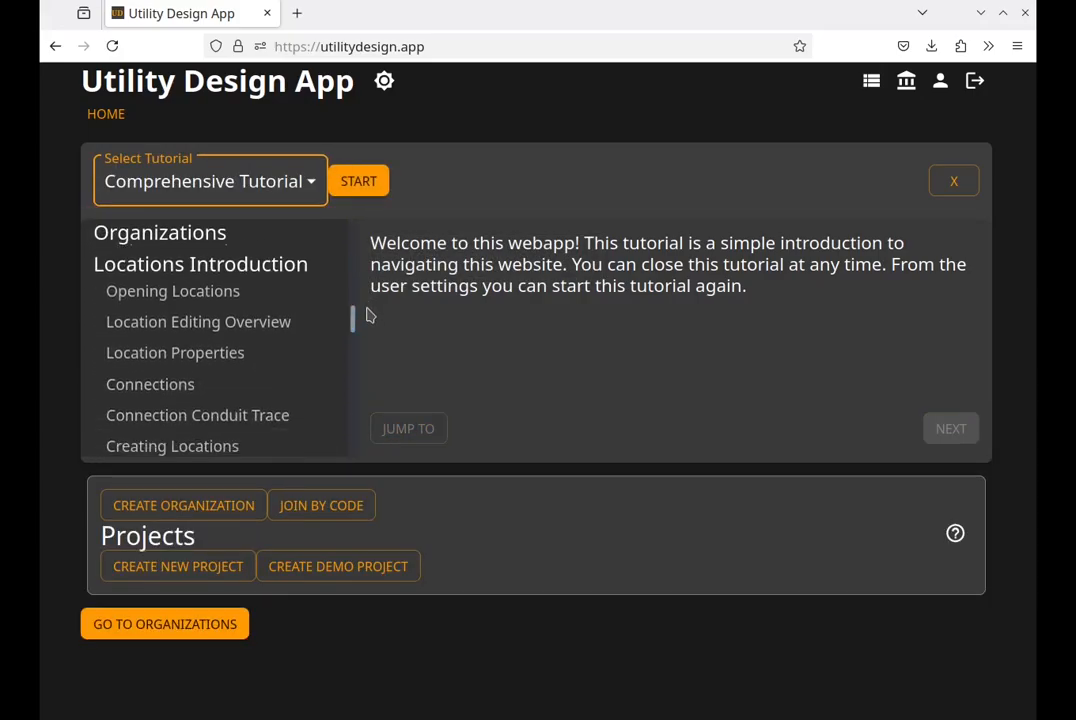
pyautogui.click(956, 184)
# Review the settings on the user profile page and return to the home page
pyautogui.click(941, 86)
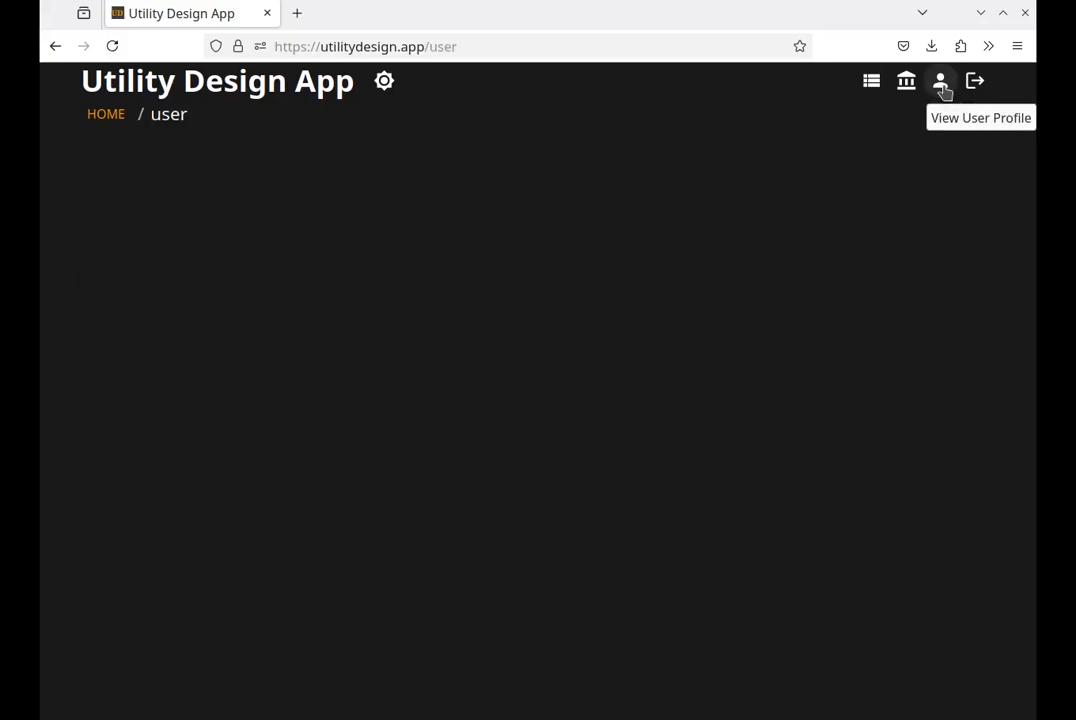
pyautogui.scroll(-5, 1023, 192)
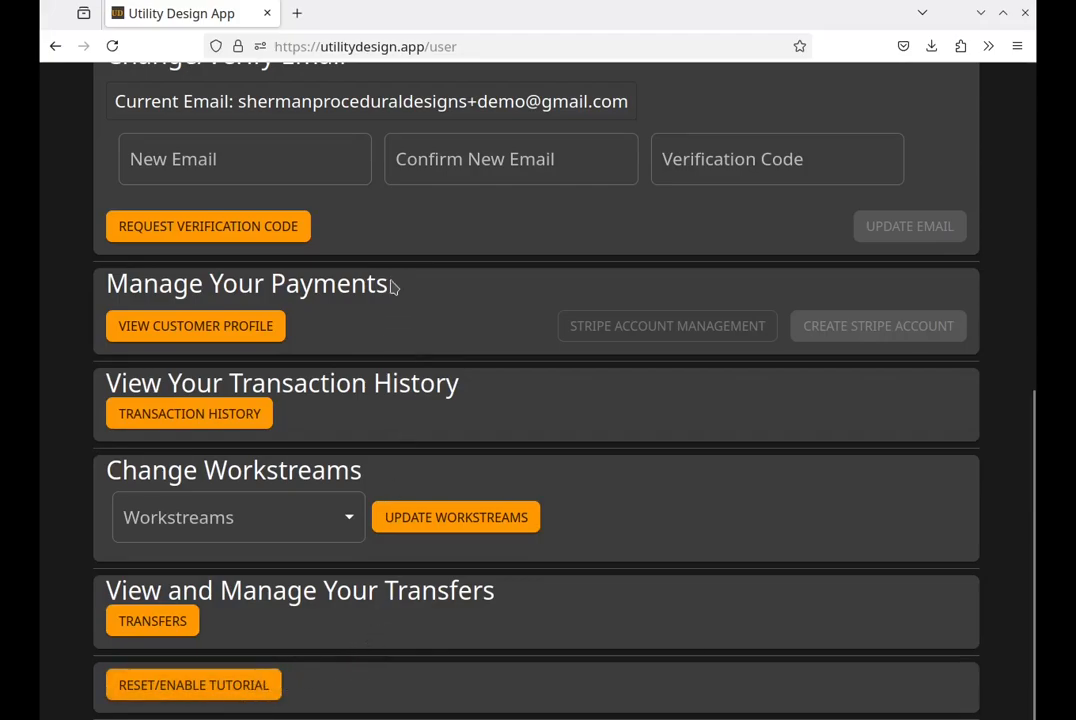
pyautogui.moveTo(1035, 435); pyautogui.dragTo(1022, 104)
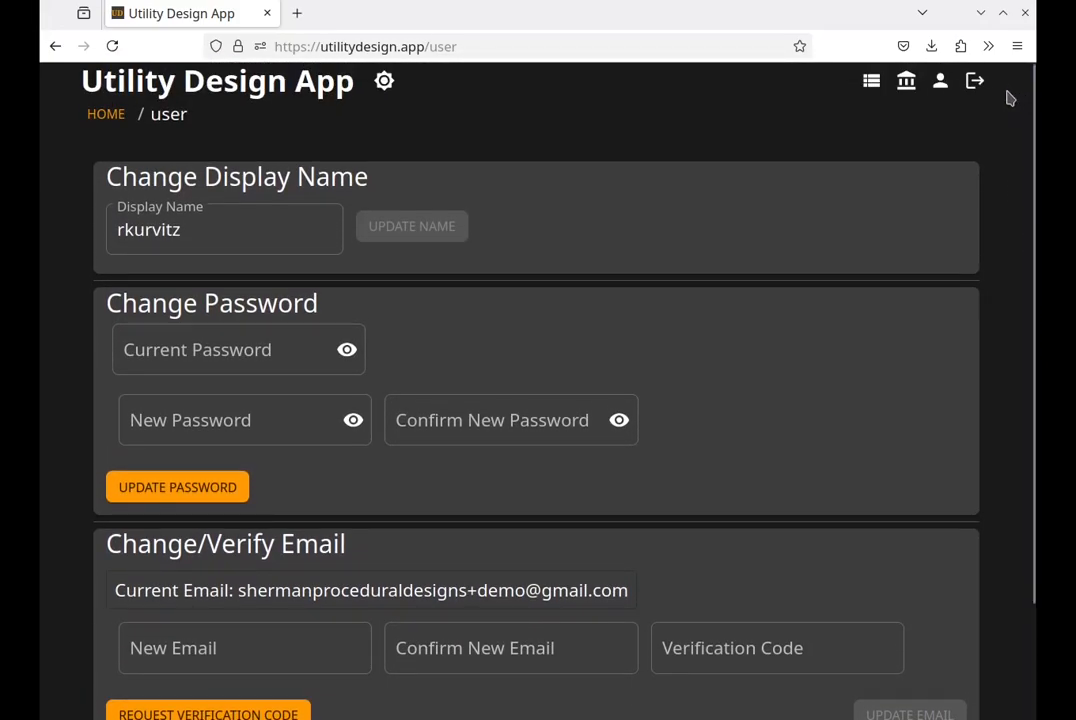
pyautogui.click(92, 112)
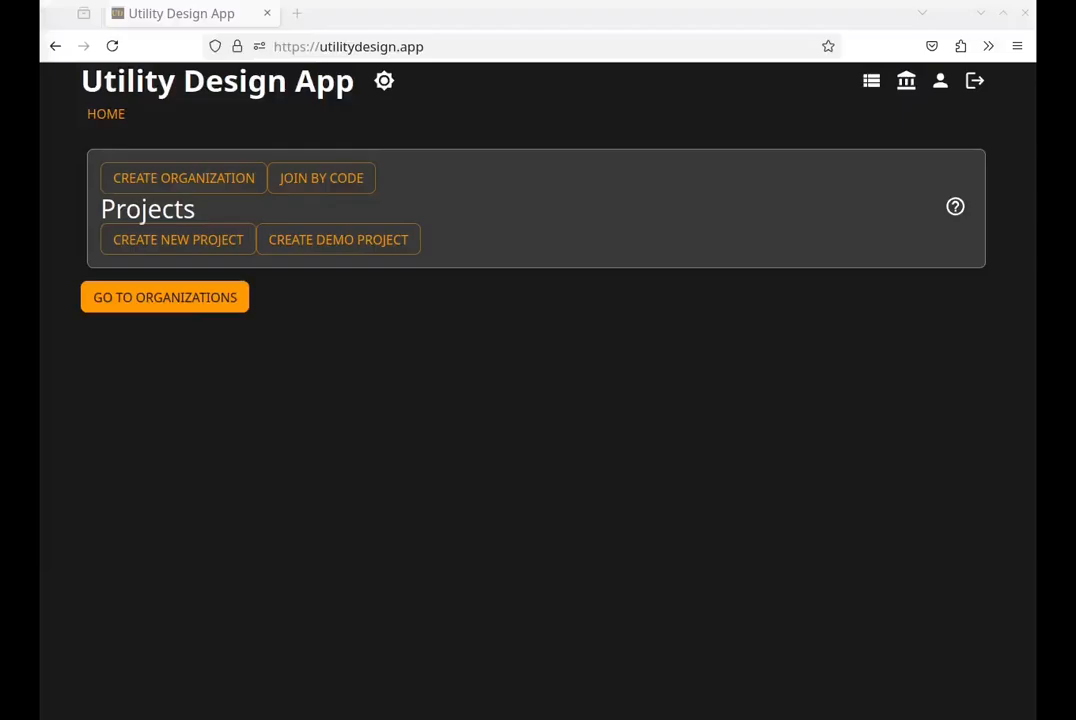
# Create an organization named "Sherman Procedural Designs" with the description "Build Better Together"
pyautogui.click(183, 177)
pyautogui.click(428, 418)
pyautogui.write('Sh')
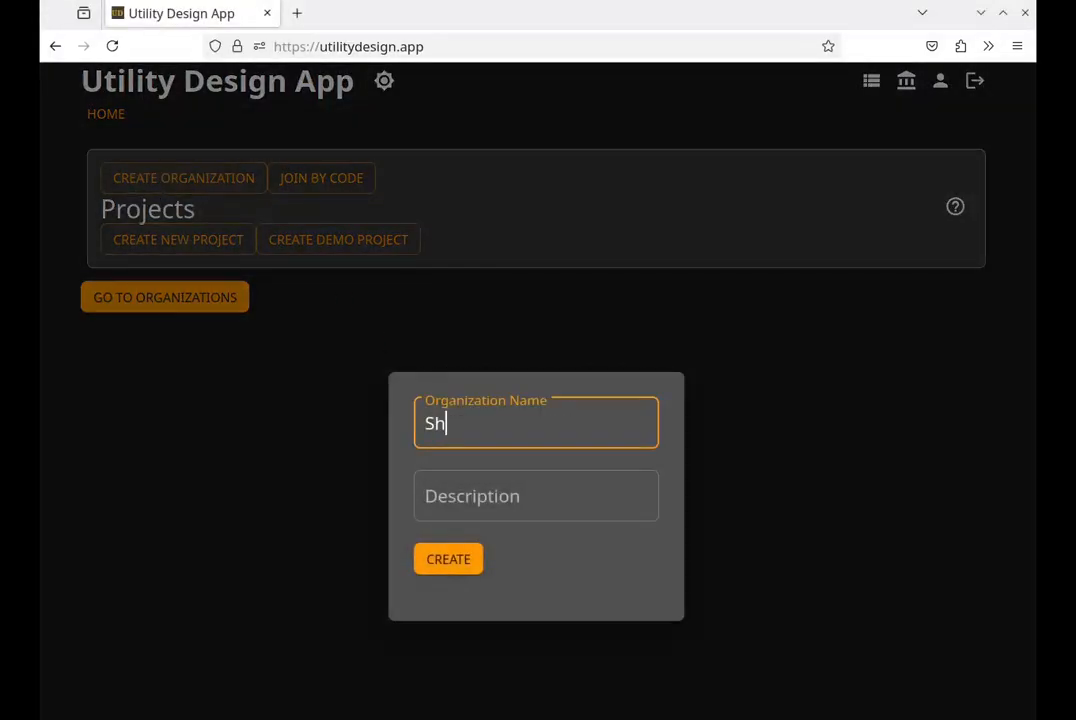
pyautogui.write('erman Procedural Designs')
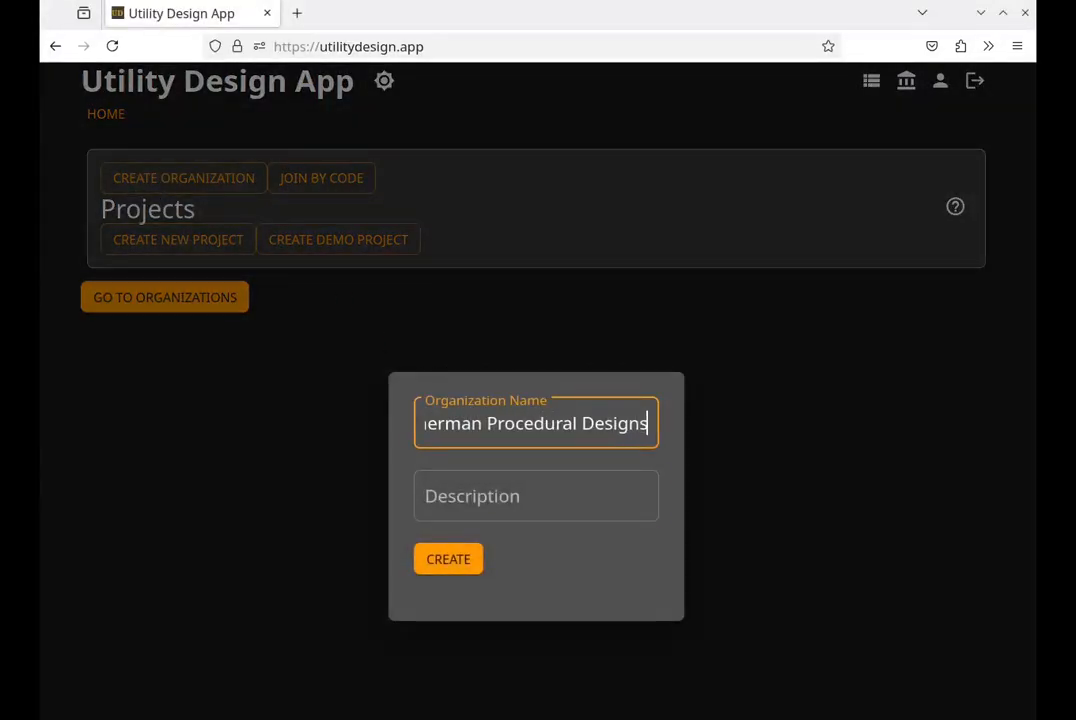
pyautogui.press('Tab')
pyautogui.write('Build Better Together')
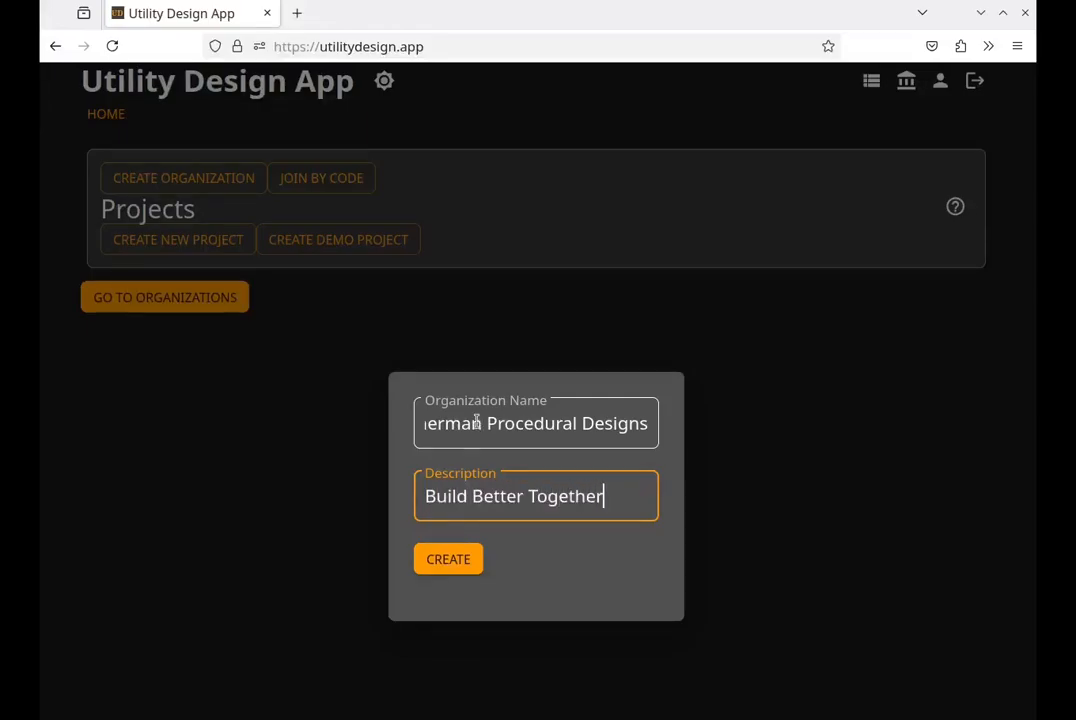
pyautogui.click(457, 576)
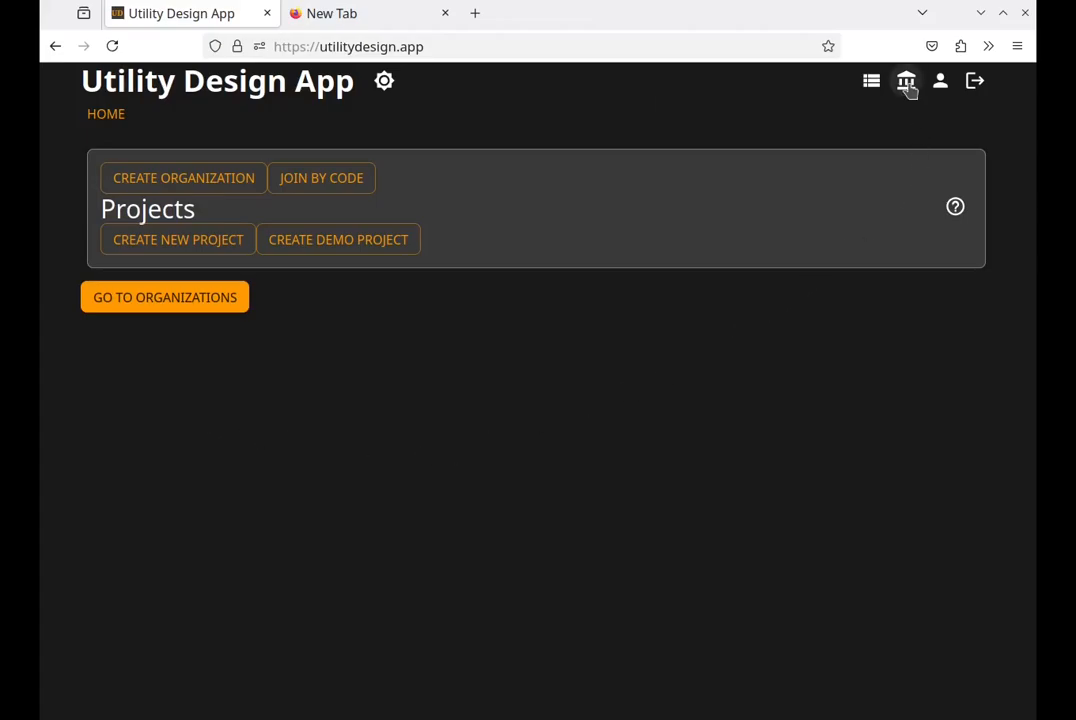
# Start an organization invite from the new organization's management options, enabling Invite to Organization for Sherman Procedural Designs
pyautogui.click(819, 109)
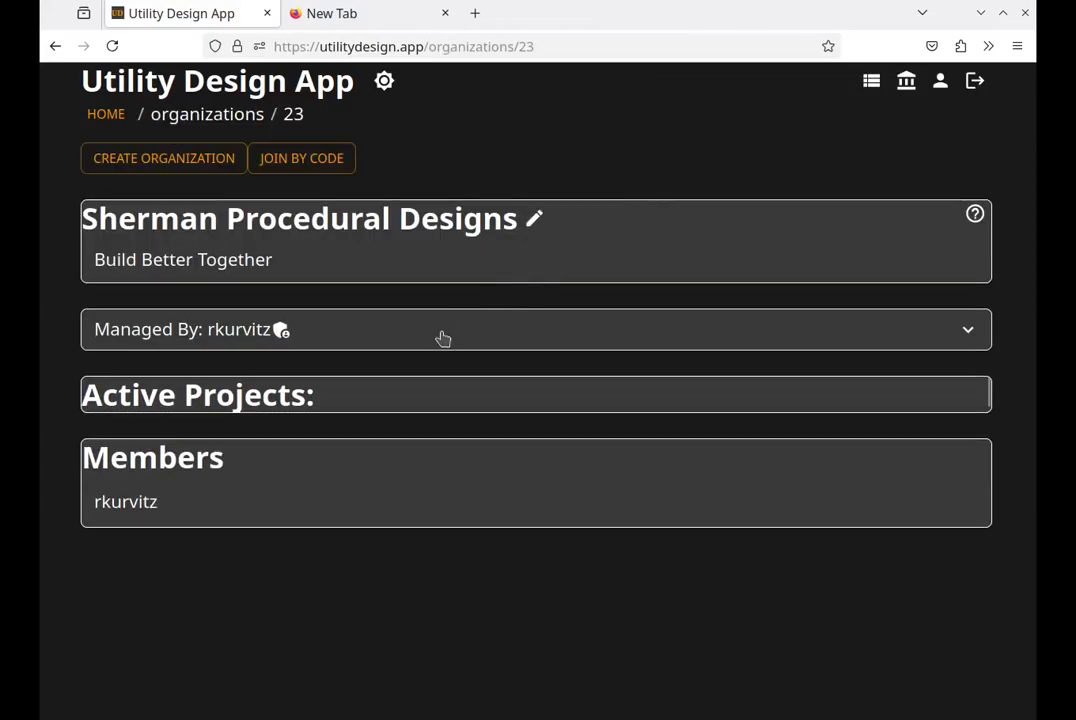
pyautogui.click(443, 336)
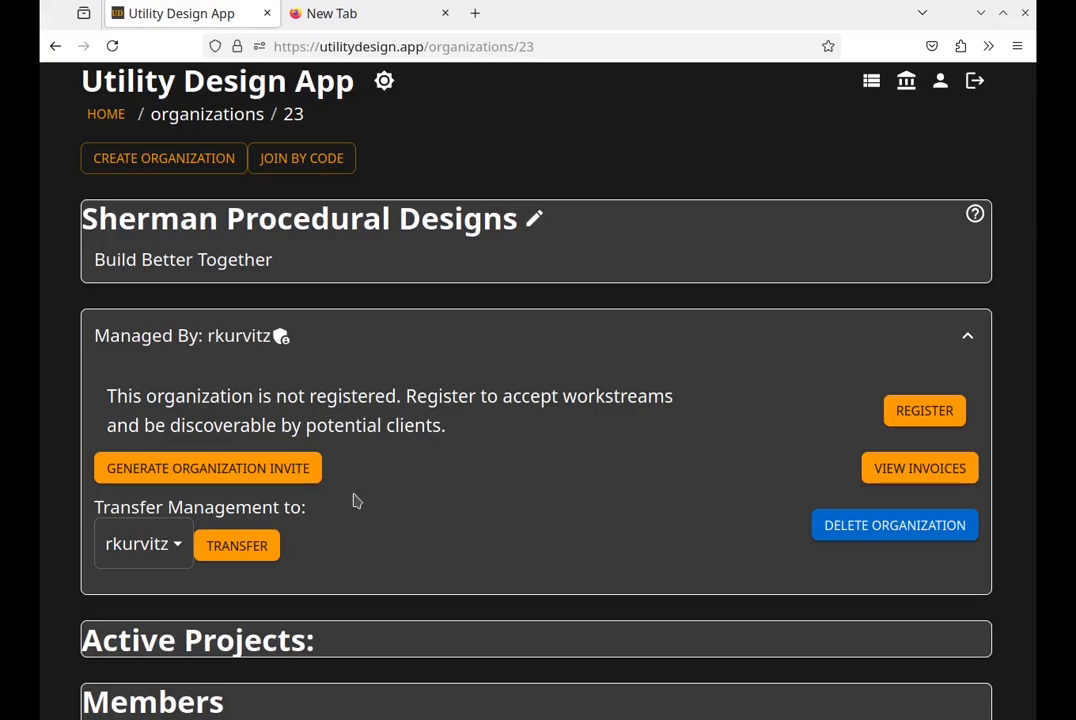
pyautogui.click(273, 476)
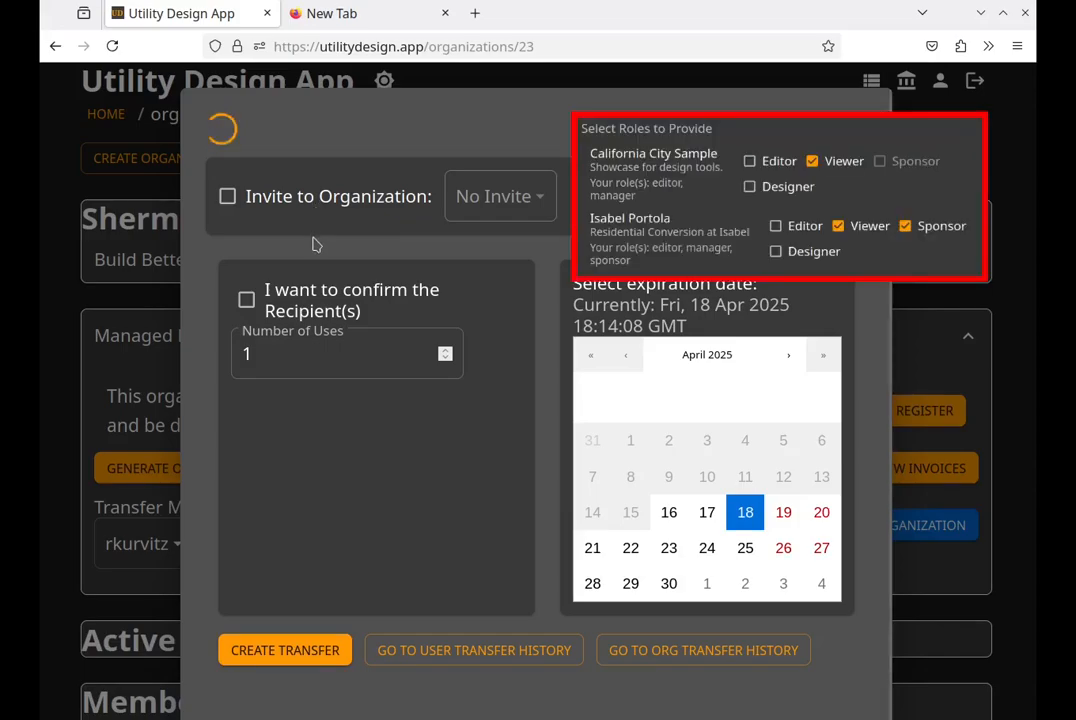
pyautogui.click(228, 200)
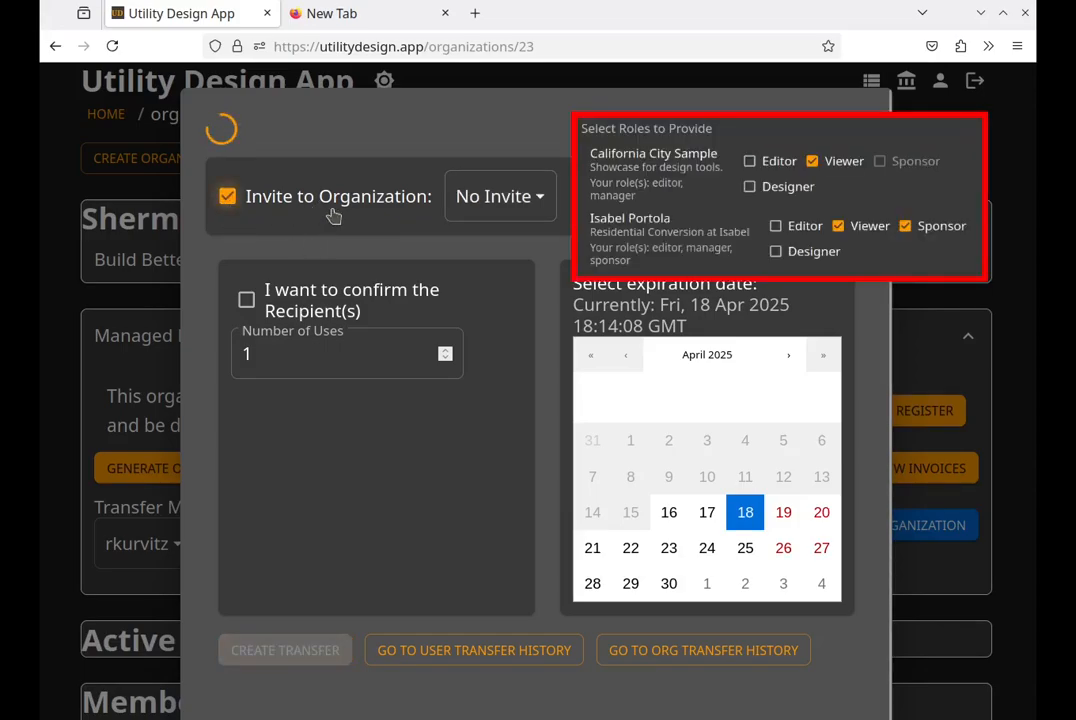
pyautogui.click(487, 212)
pyautogui.click(490, 274)
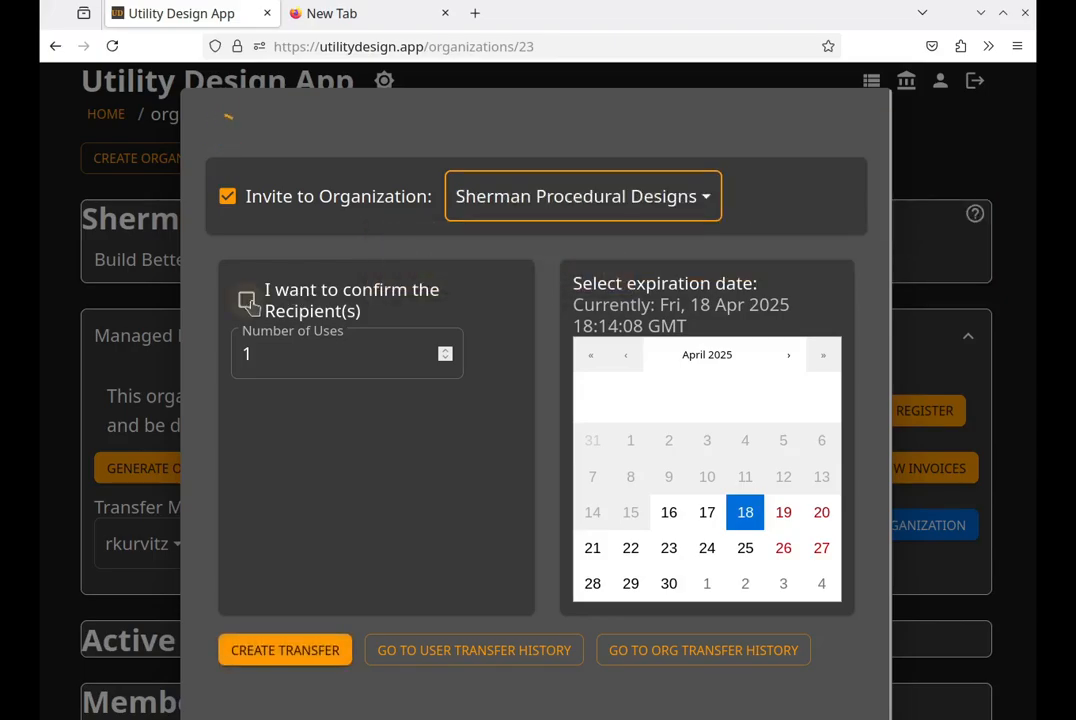
# Require recipient confirmation, set the number of uses to 2, and create and confirm the invite transfer
pyautogui.click(246, 300)
pyautogui.press('Tab')
pyautogui.write('2')
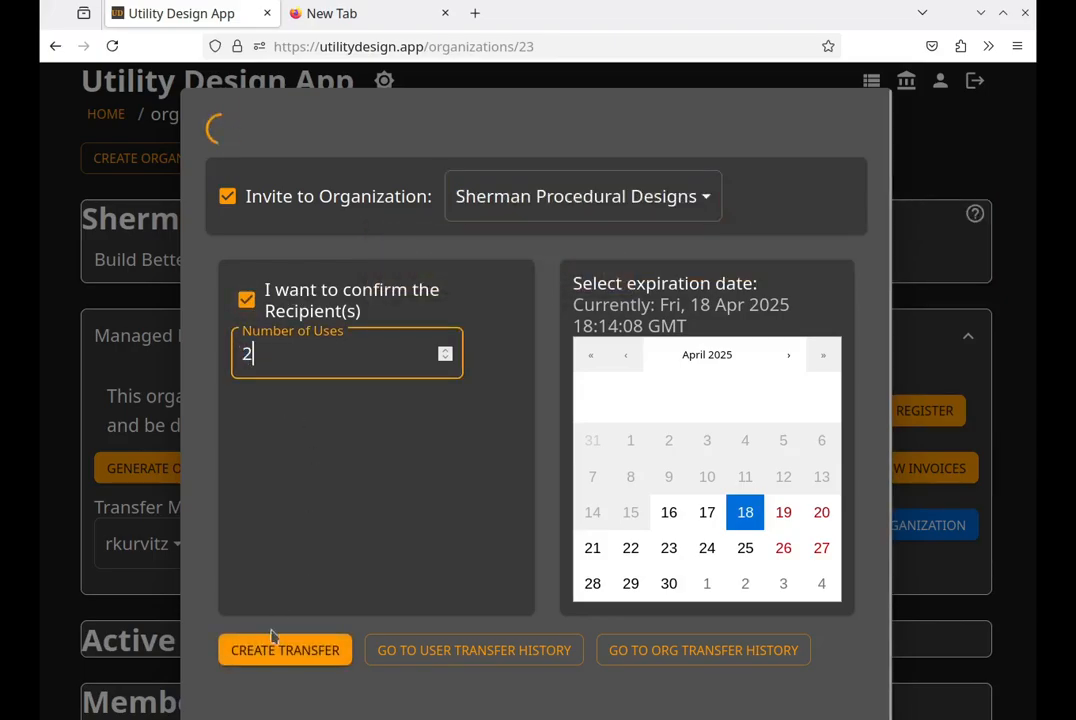
pyautogui.click(283, 655)
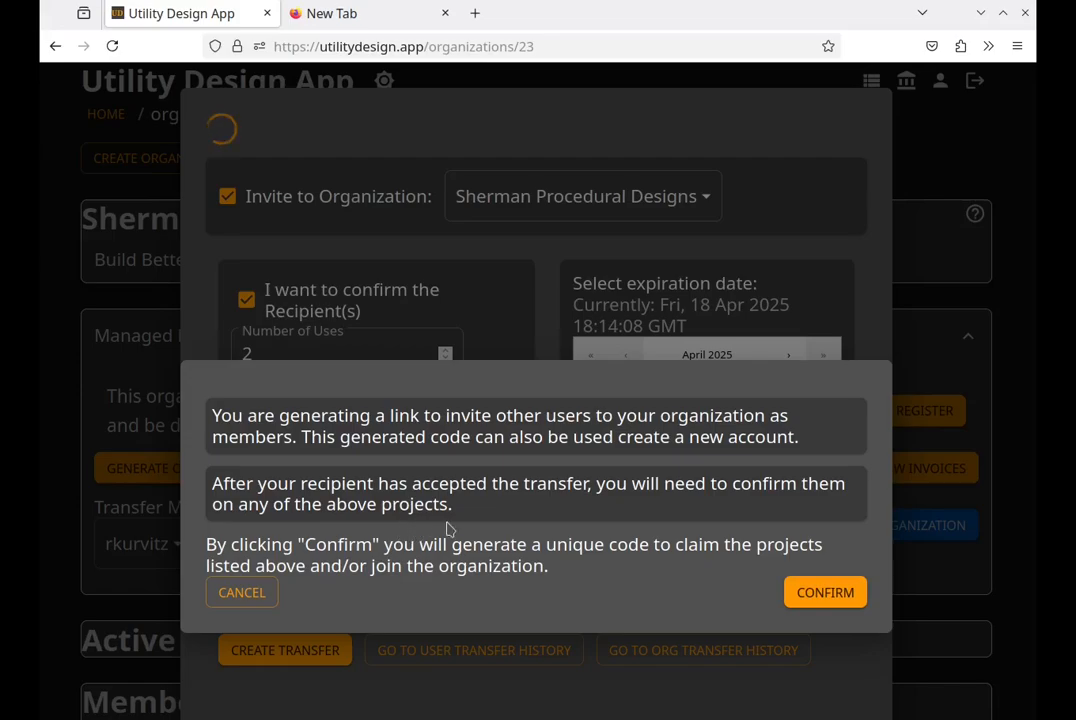
pyautogui.click(818, 594)
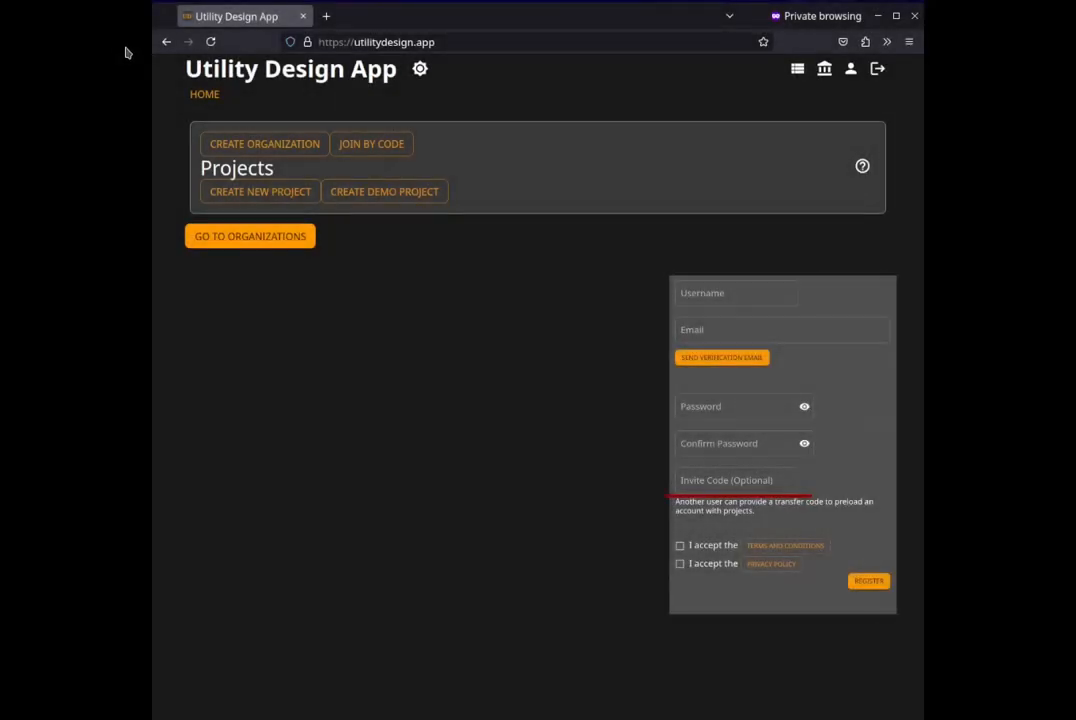
# In the invited user's private browser window, join by pasting the transfer code, load its details and accept the transfer
pyautogui.click(357, 146)
pyautogui.click(448, 398)
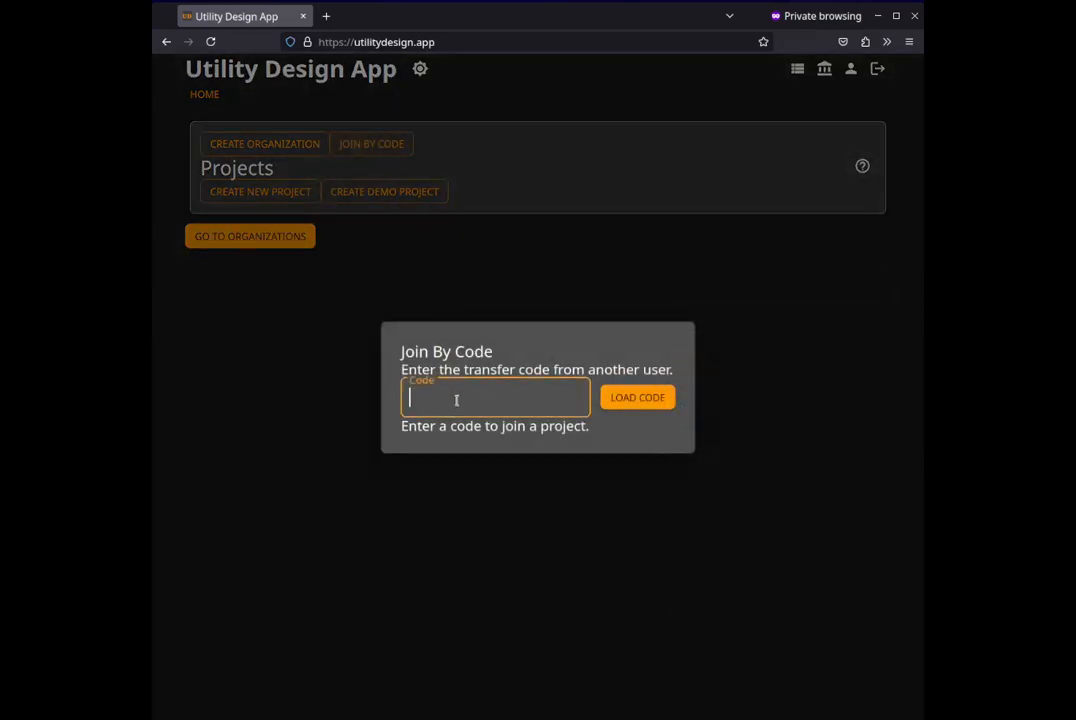
pyautogui.click(617, 399)
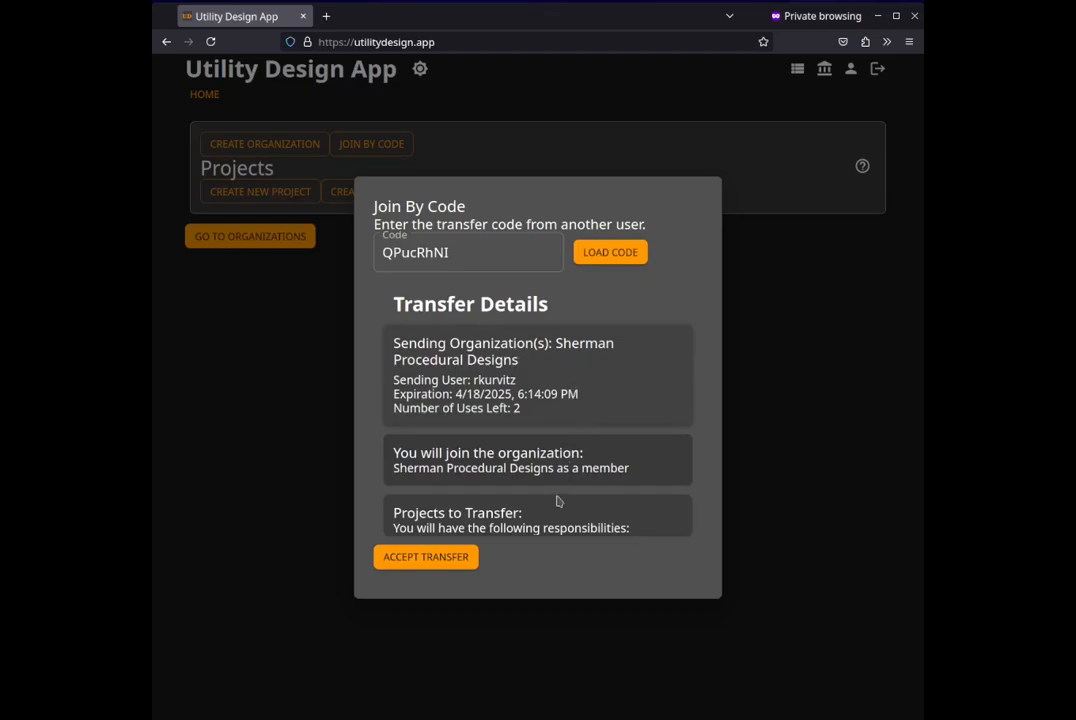
pyautogui.click(436, 554)
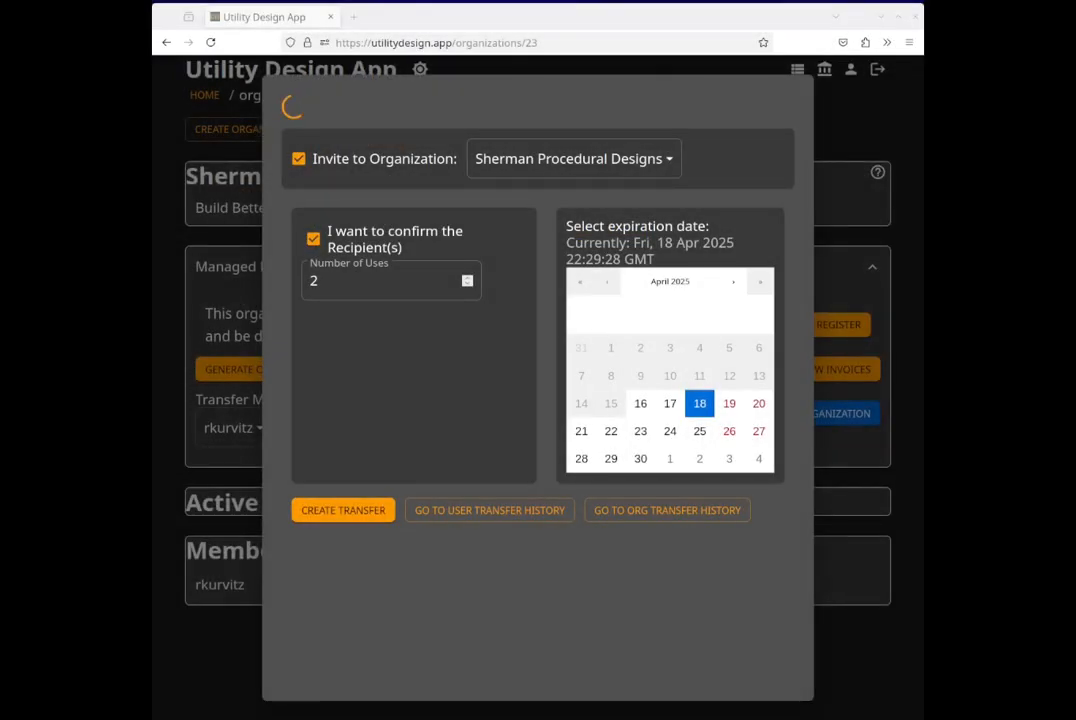
# Back in the manager's window, open the organization's transfer history
pyautogui.click(679, 512)
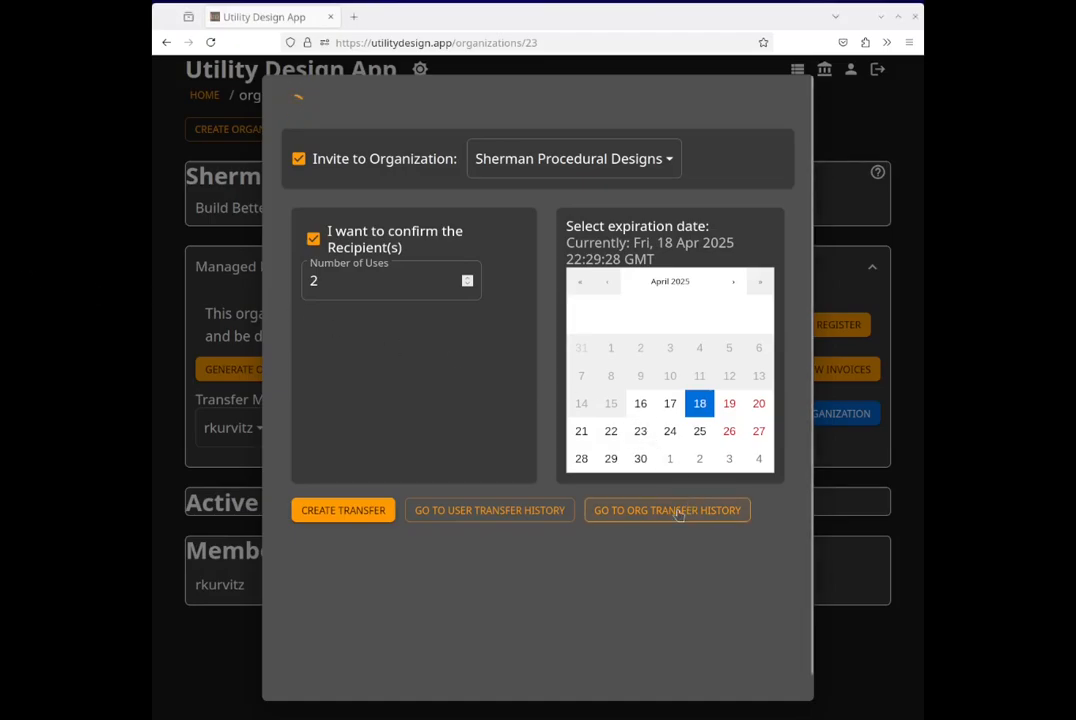
pyautogui.click(222, 411)
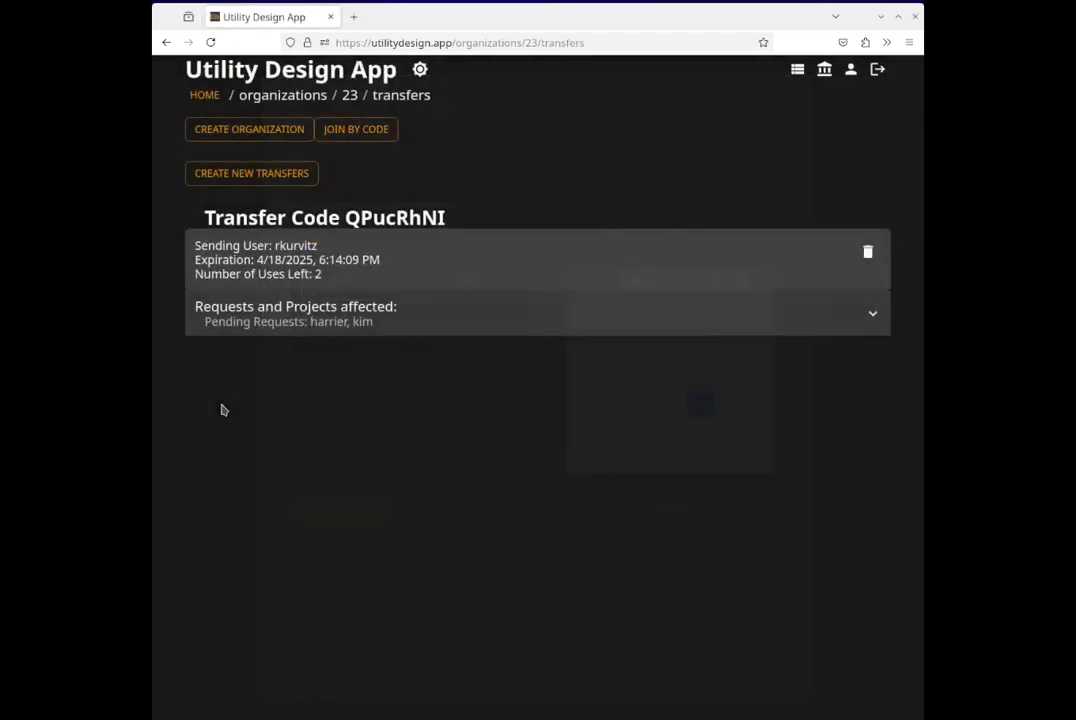
# Approve both pending join requests for the organization's transfer code, reload the transfer history and expand its affected requests
pyautogui.click(388, 322)
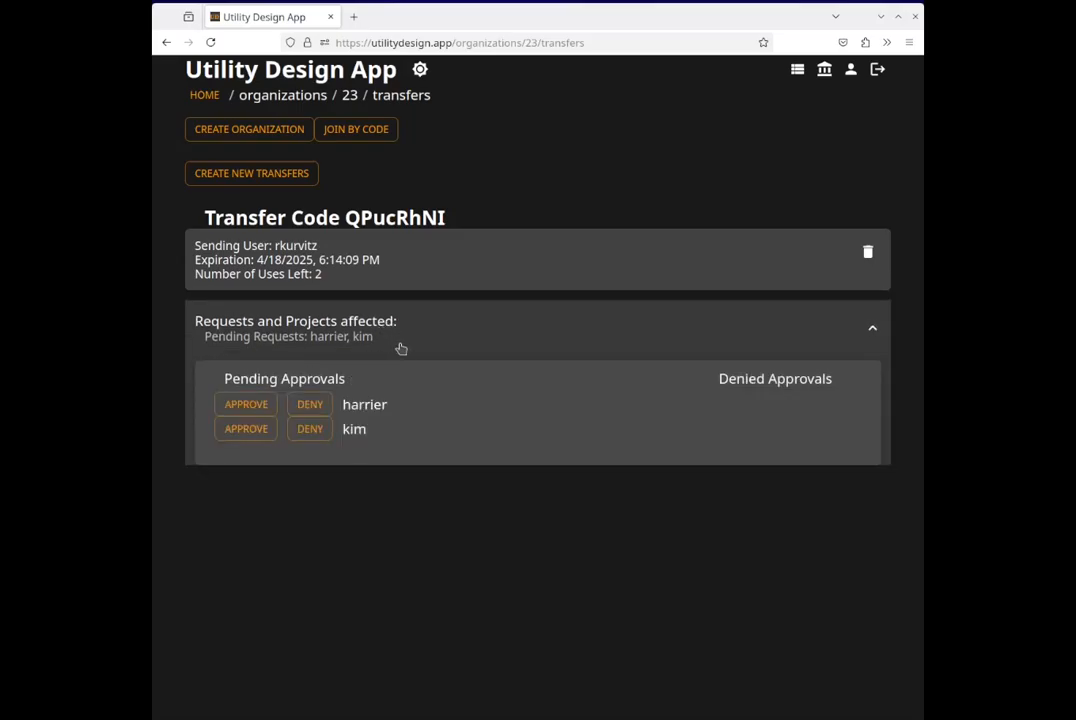
pyautogui.click(246, 404)
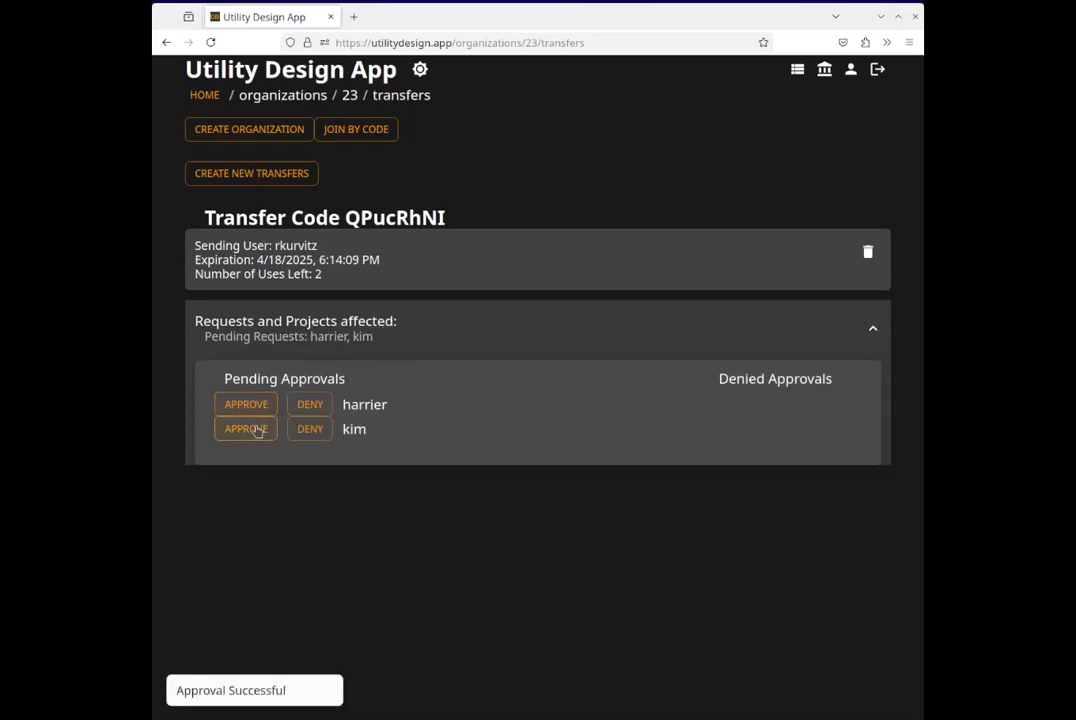
pyautogui.click(252, 430)
pyautogui.click(211, 43)
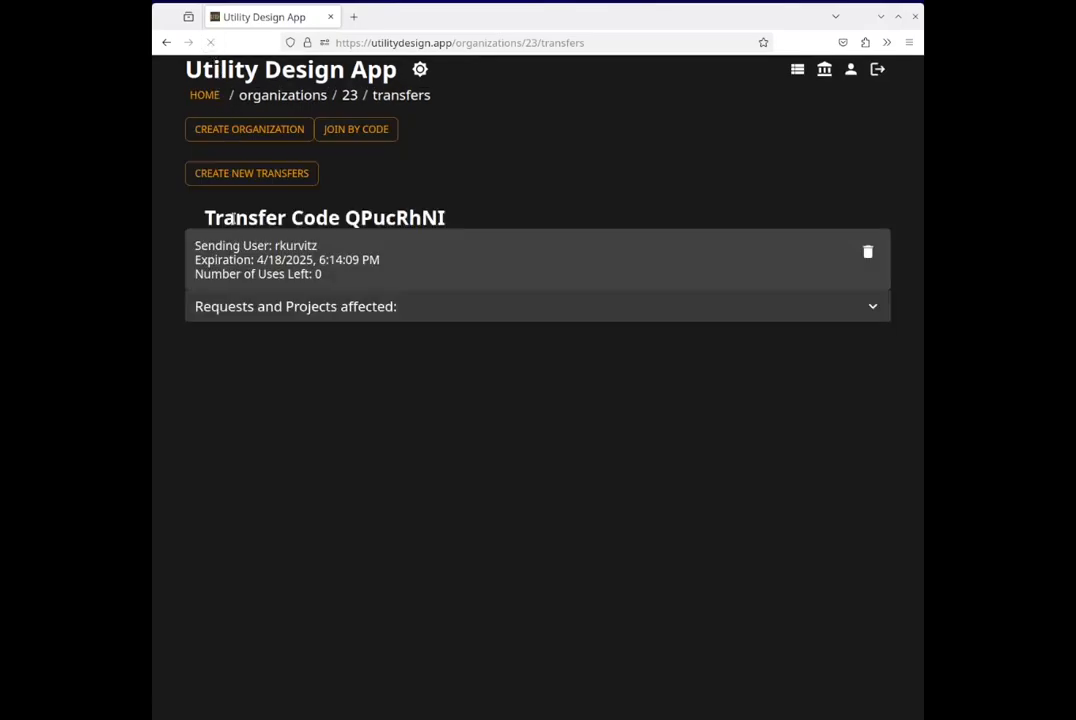
pyautogui.click(276, 312)
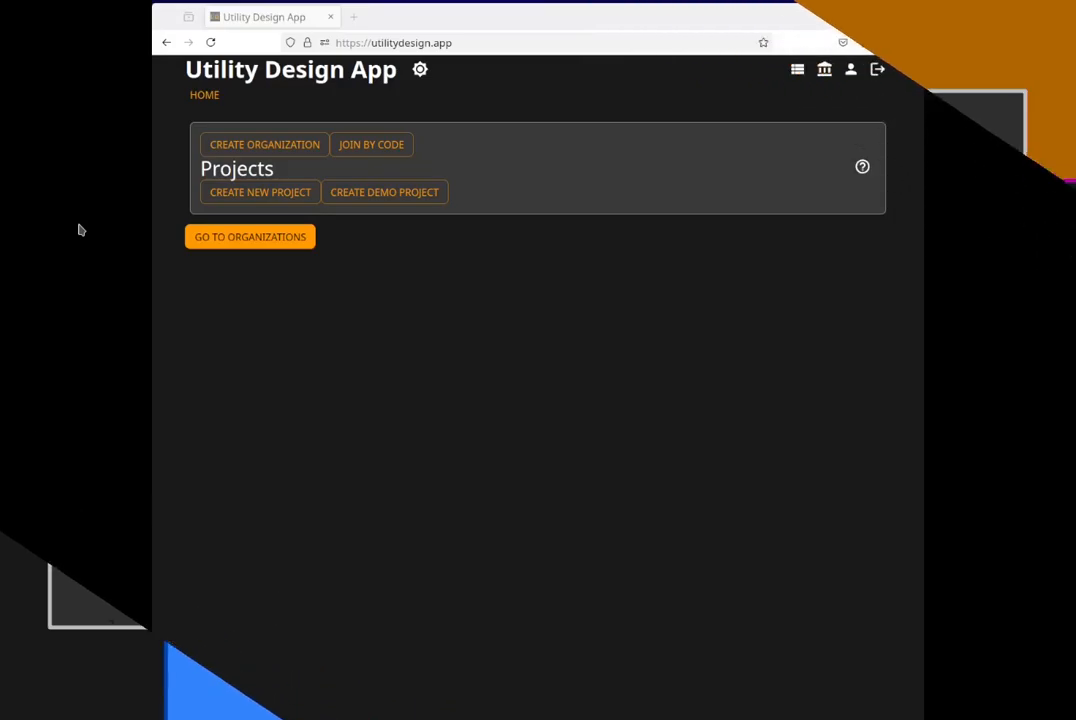
# Start a new project named "California City Sample" with the description "Showcase for design tools."
pyautogui.click(247, 192)
pyautogui.click(252, 160)
pyautogui.write('C')
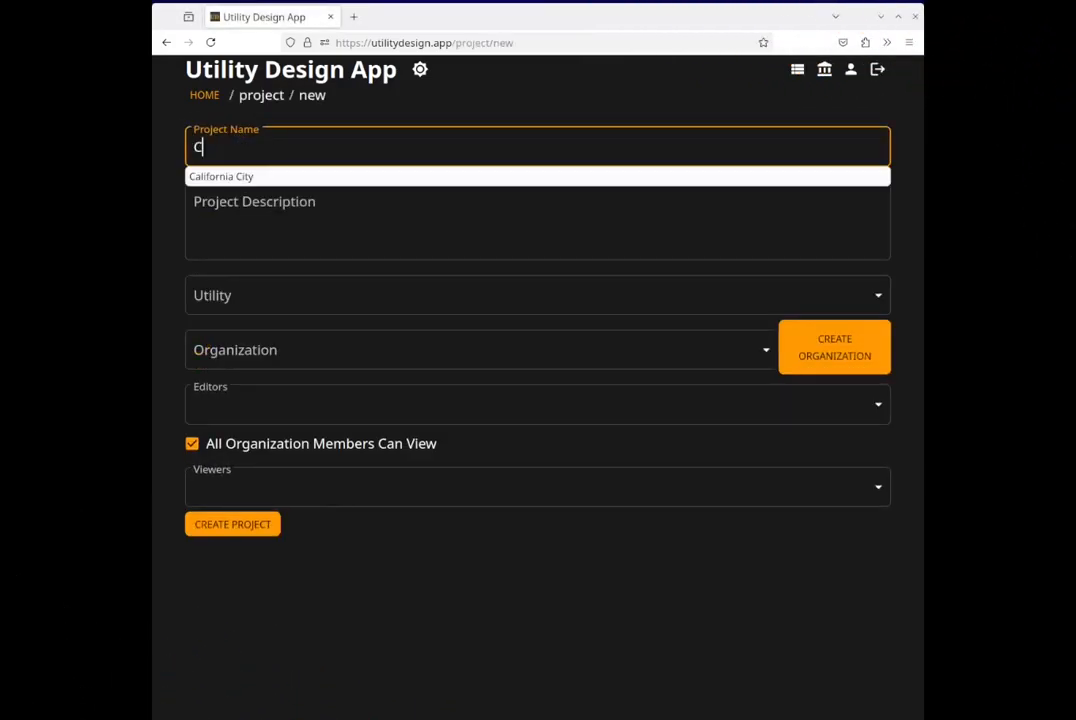
pyautogui.write('alifornia City Sample')
pyautogui.press('Tab')
pyautogui.write('S')
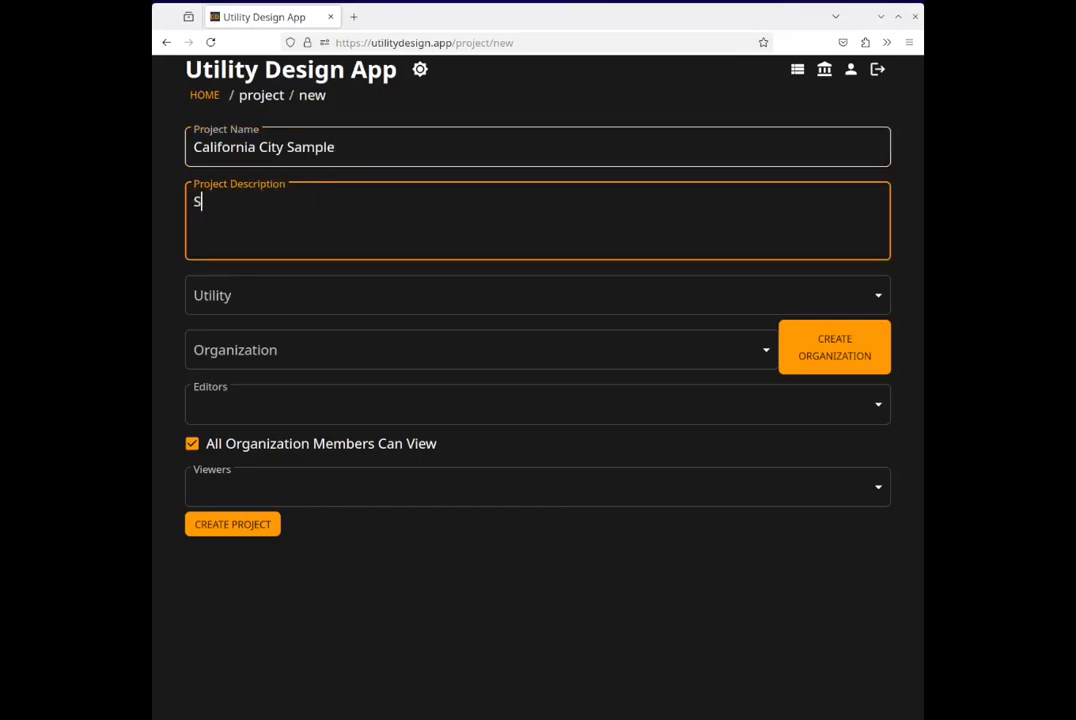
pyautogui.write('howcase for design tools.')
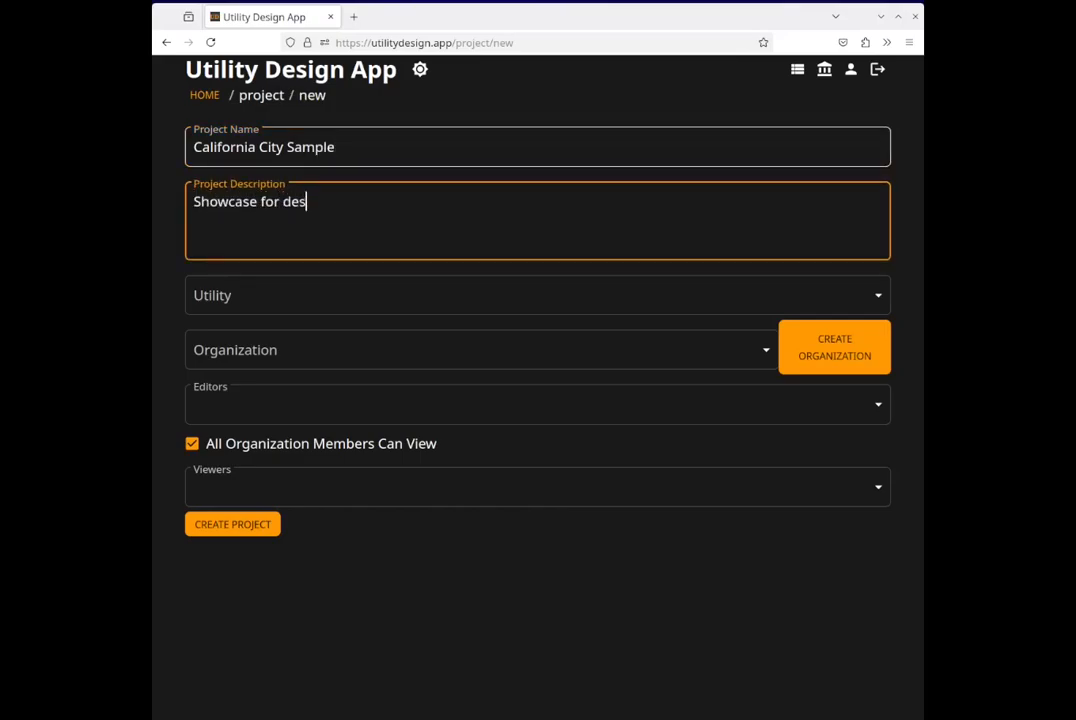
pyautogui.press('Tab')
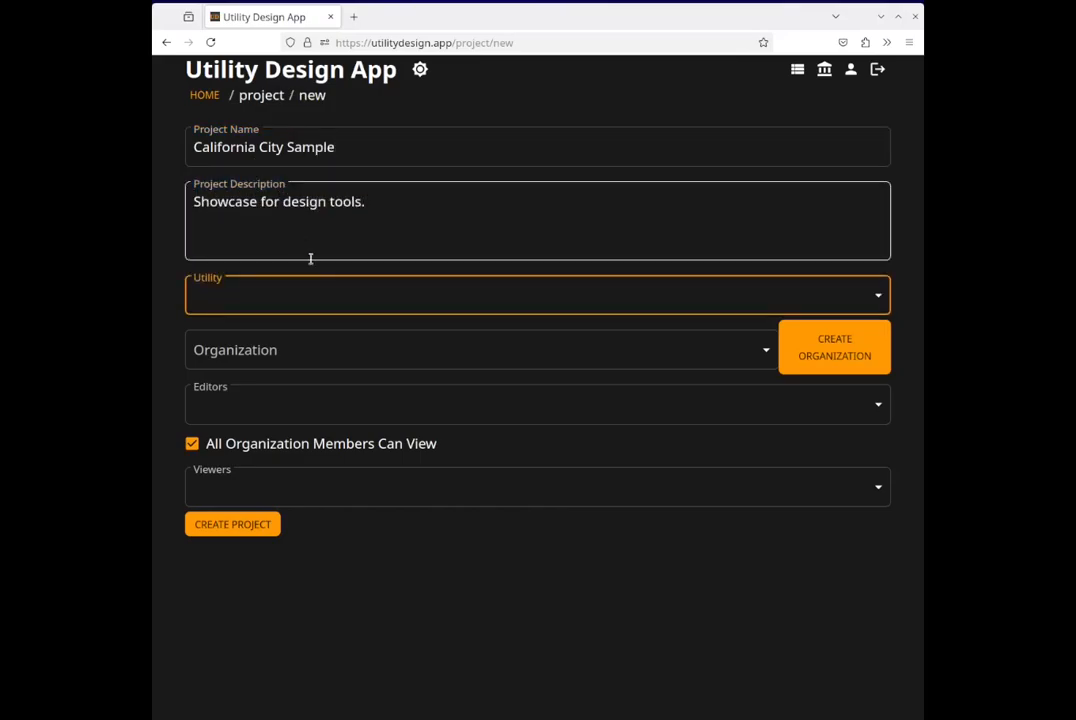
# Set the project's utility to Electric(general) and its organization to Sherman Procedural Designs
pyautogui.click(327, 297)
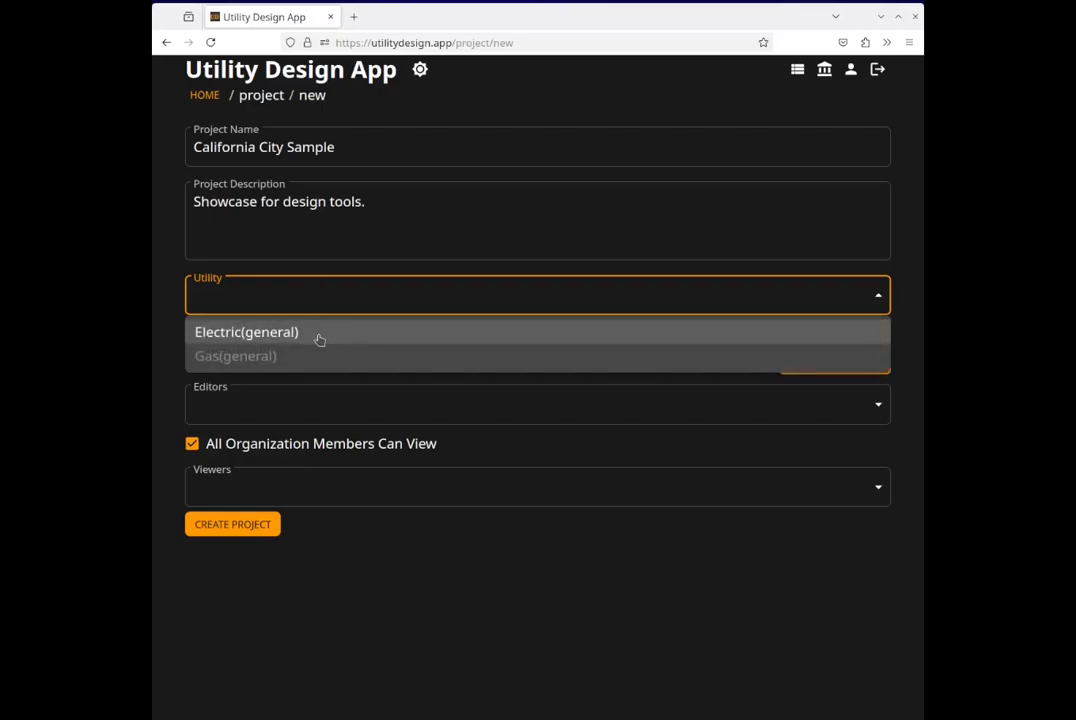
pyautogui.click(319, 336)
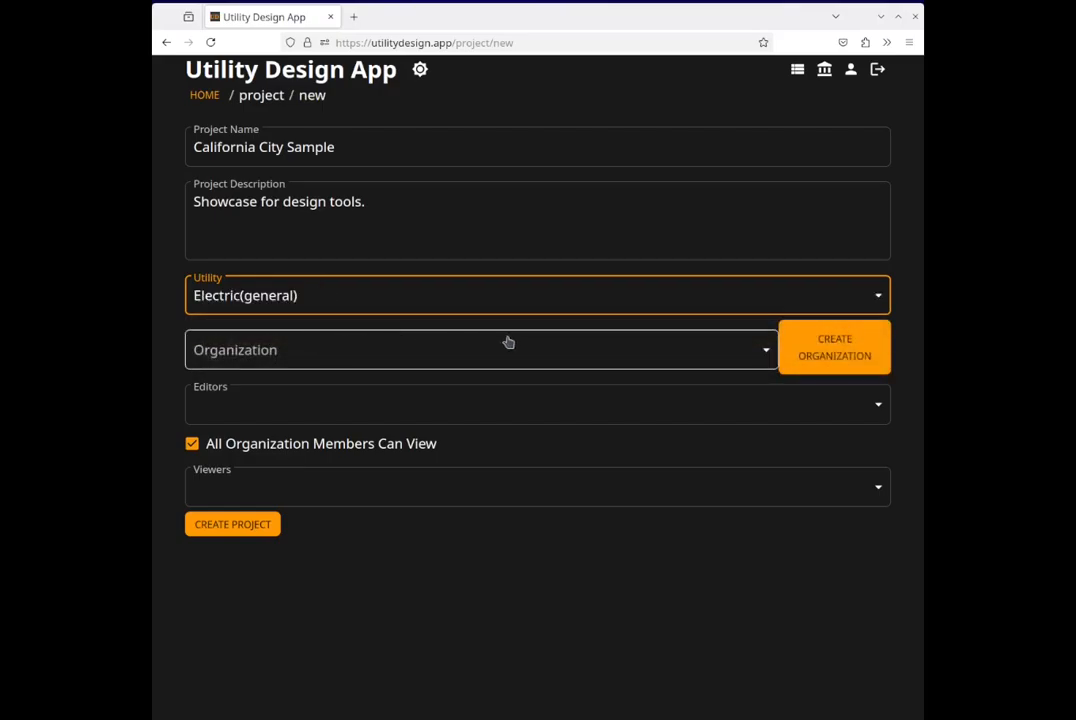
pyautogui.click(578, 354)
pyautogui.click(450, 393)
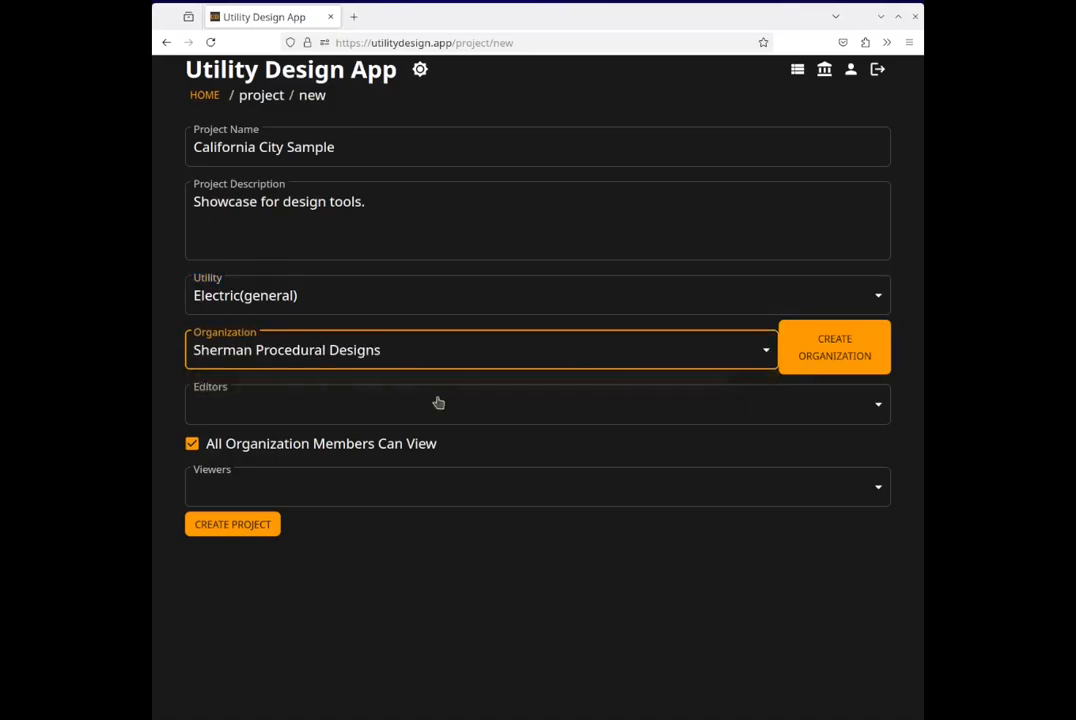
# Assign the manager's own account as project editor and the two invited members as specific viewers
pyautogui.click(420, 409)
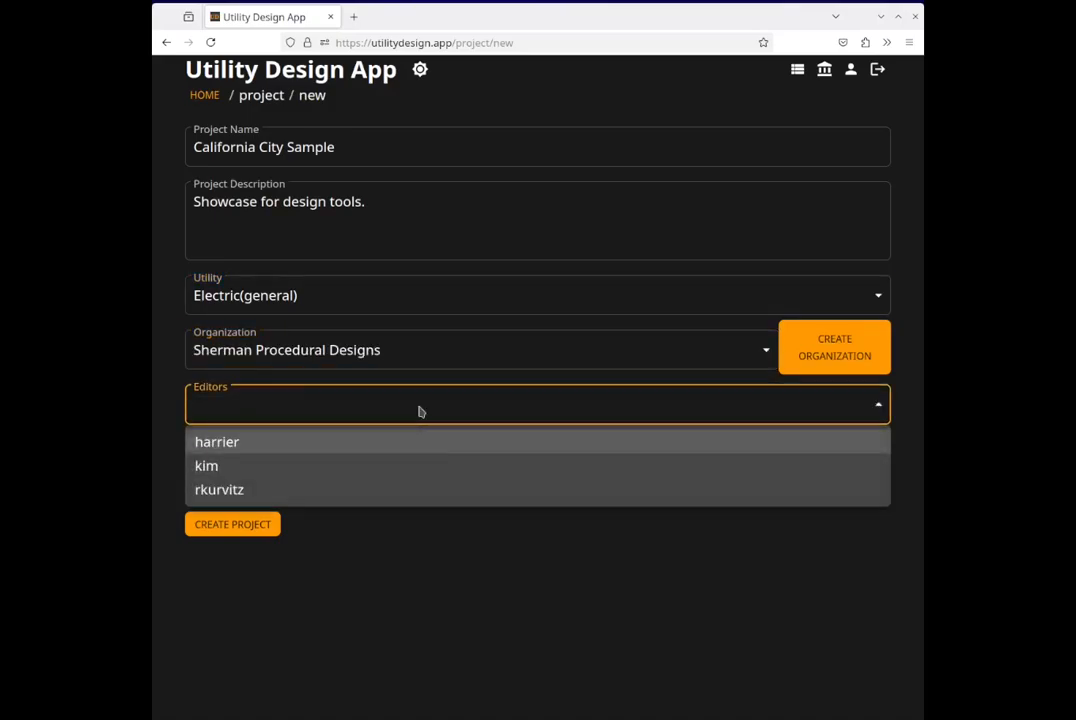
pyautogui.click(294, 492)
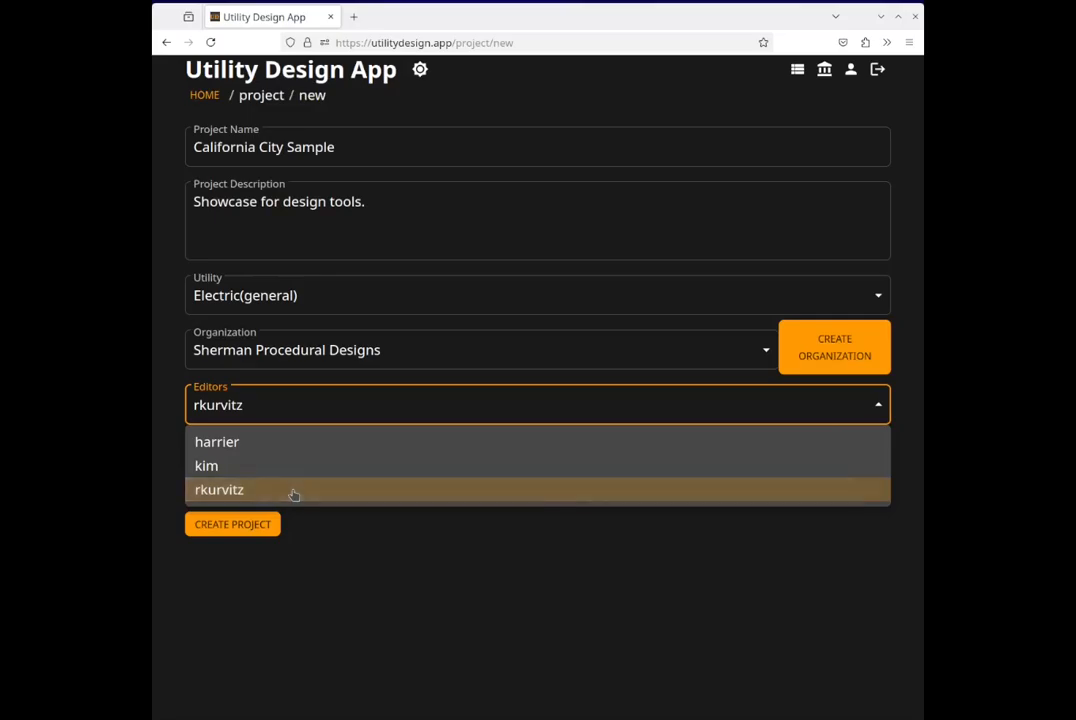
pyautogui.click(168, 449)
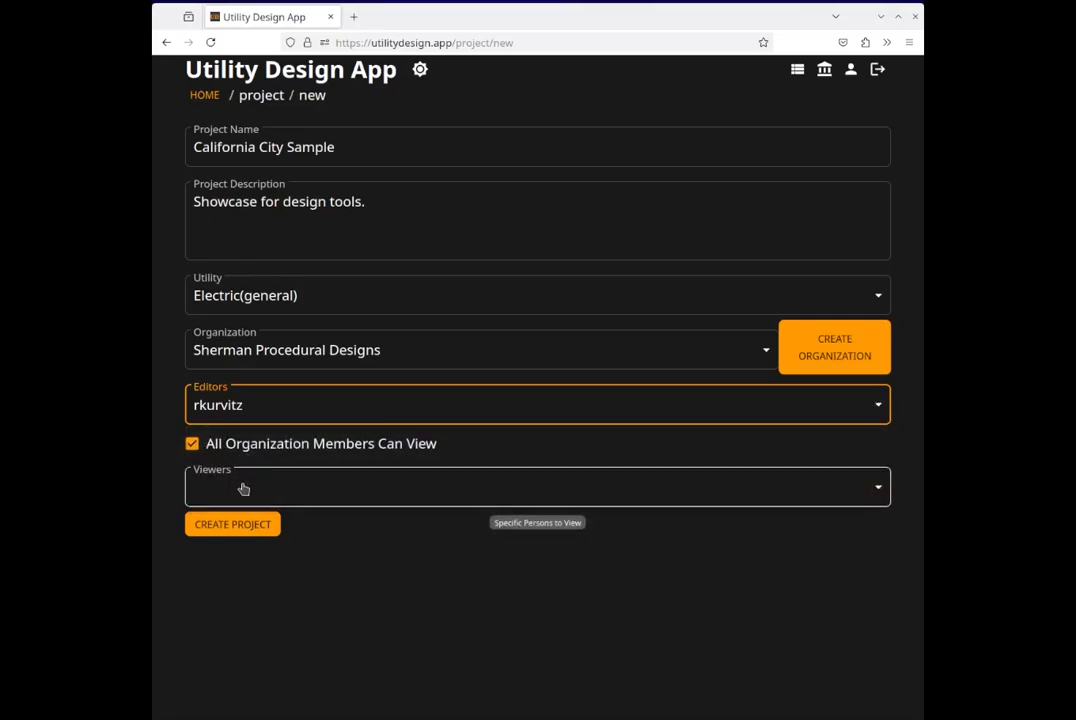
pyautogui.click(192, 447)
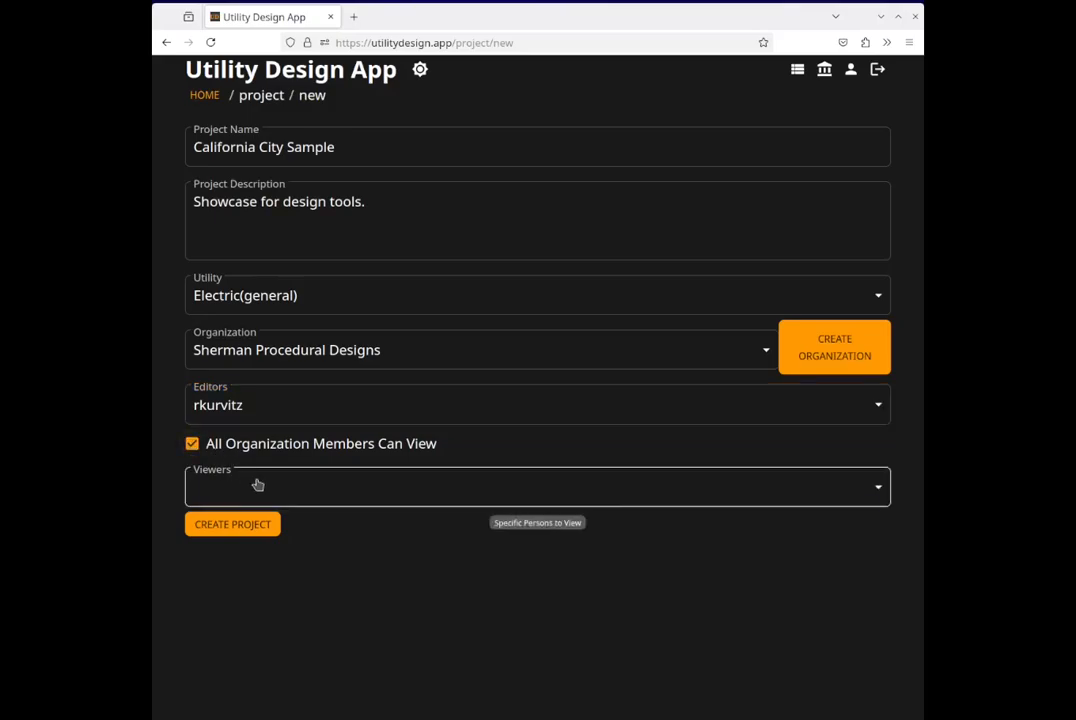
pyautogui.click(257, 486)
pyautogui.click(250, 548)
pyautogui.click(205, 525)
# Turn off All Organization Members Can View and create the project
pyautogui.click(190, 448)
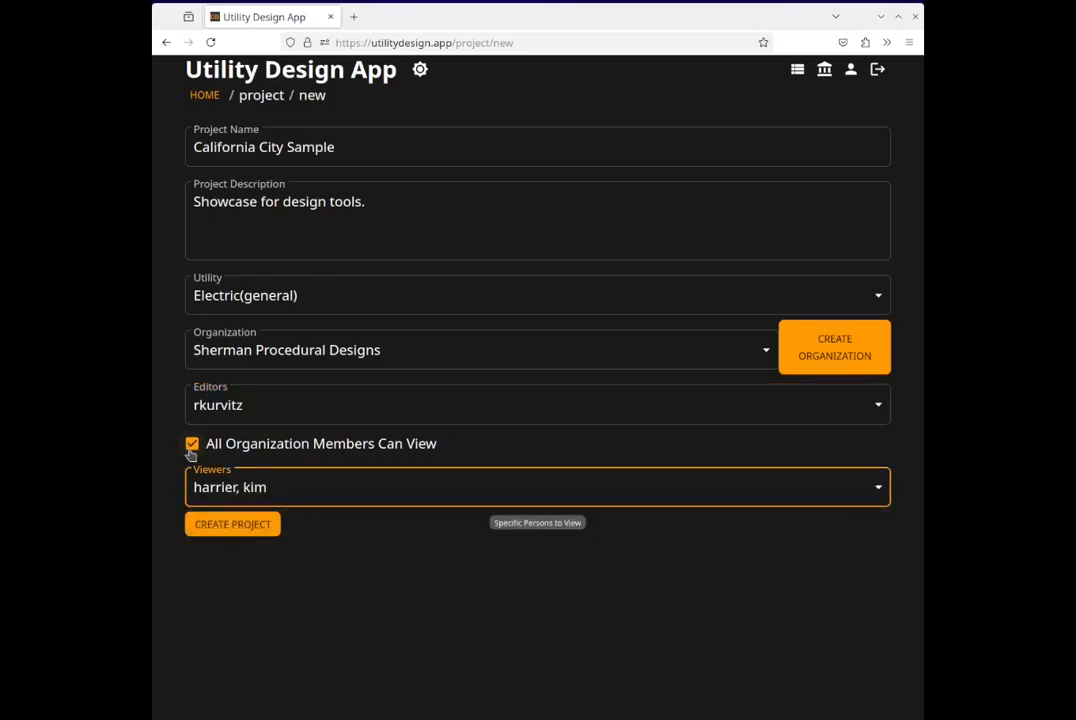
pyautogui.click(191, 449)
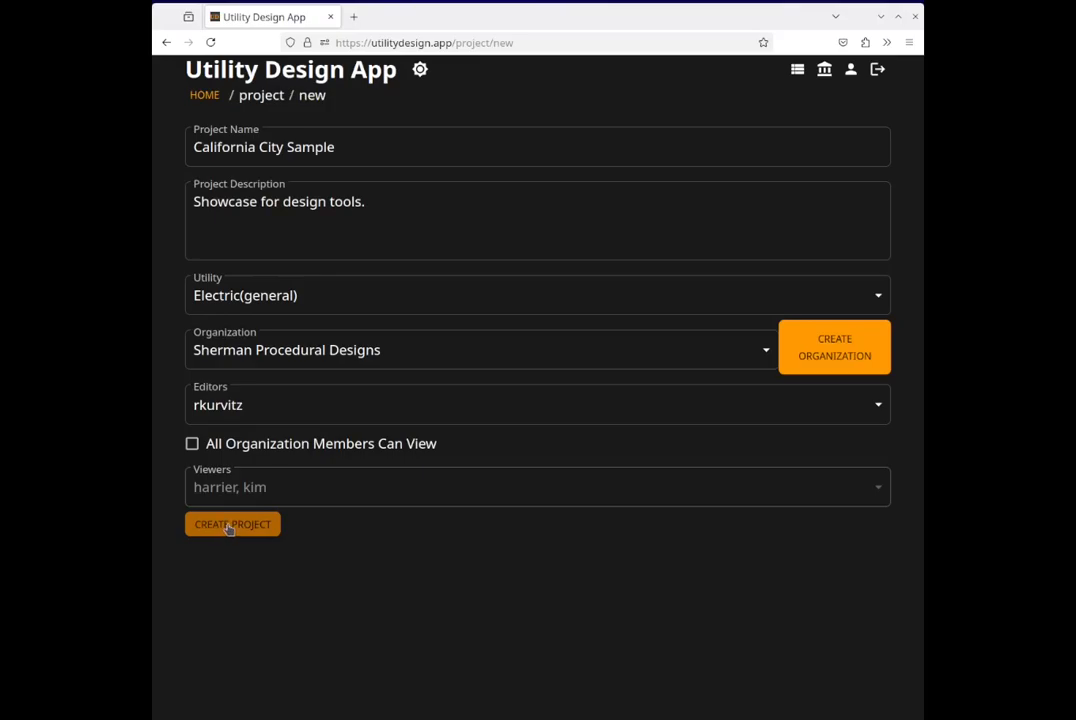
pyautogui.click(230, 526)
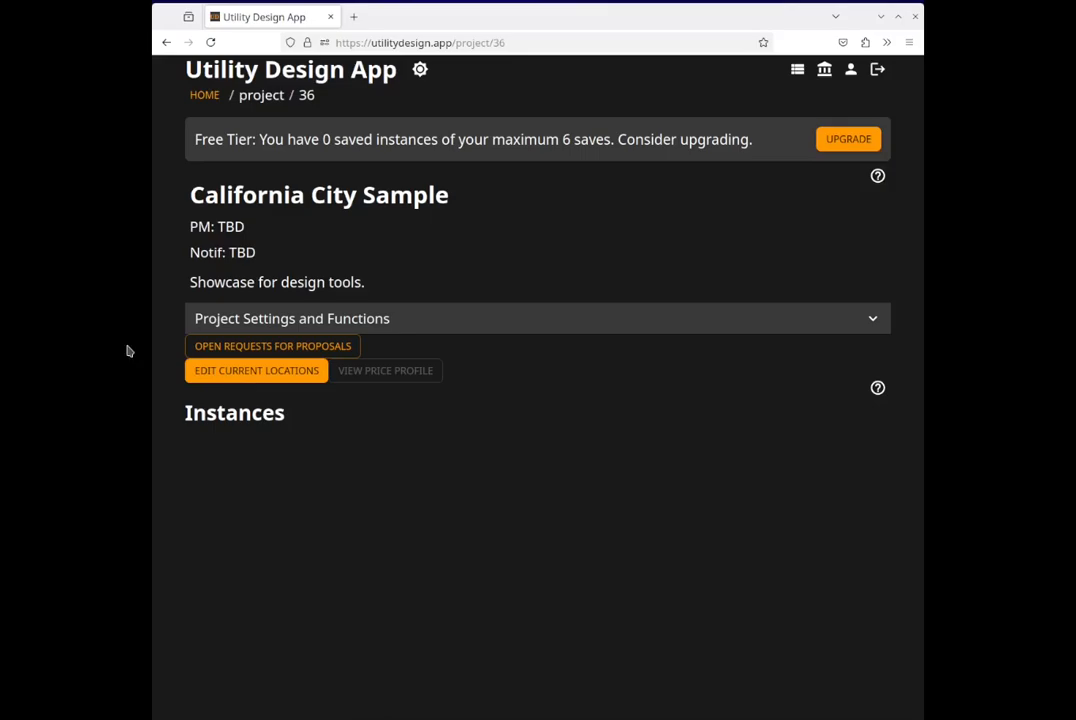
pyautogui.click(530, 320)
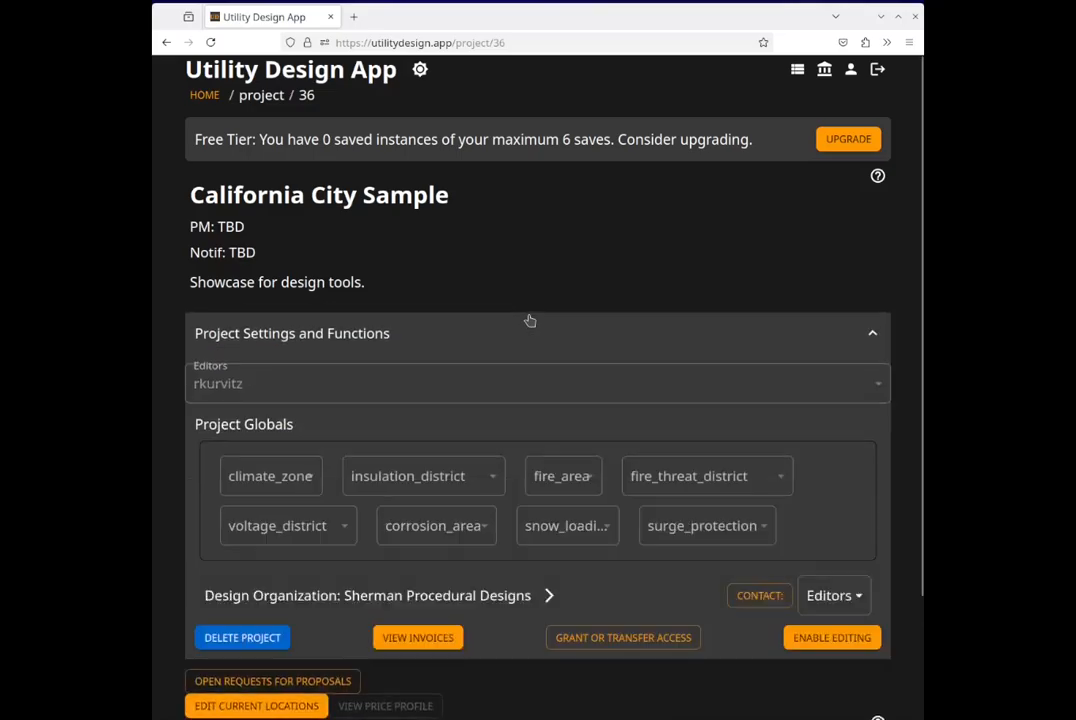
pyautogui.click(836, 637)
pyautogui.click(281, 245)
pyautogui.write('11223345')
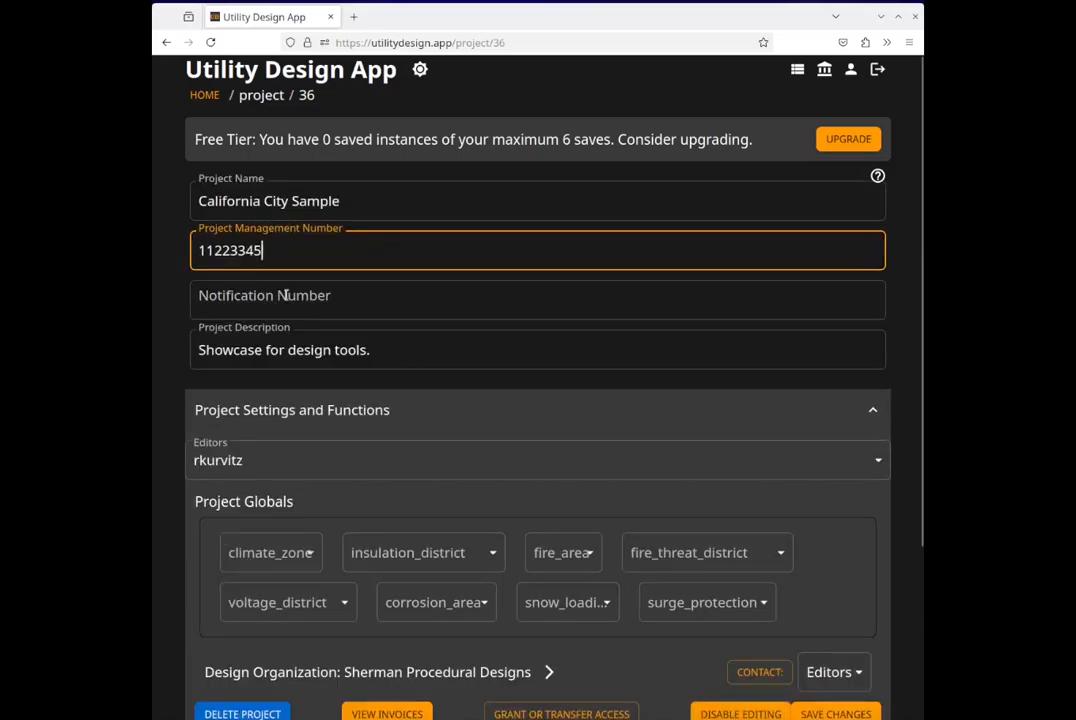
pyautogui.click(283, 300)
pyautogui.write('998877665544')
# Set the project globals climate_zone to X, insulation_district to C, fire_area to LRA and fire_threat_district to 1
pyautogui.click(265, 552)
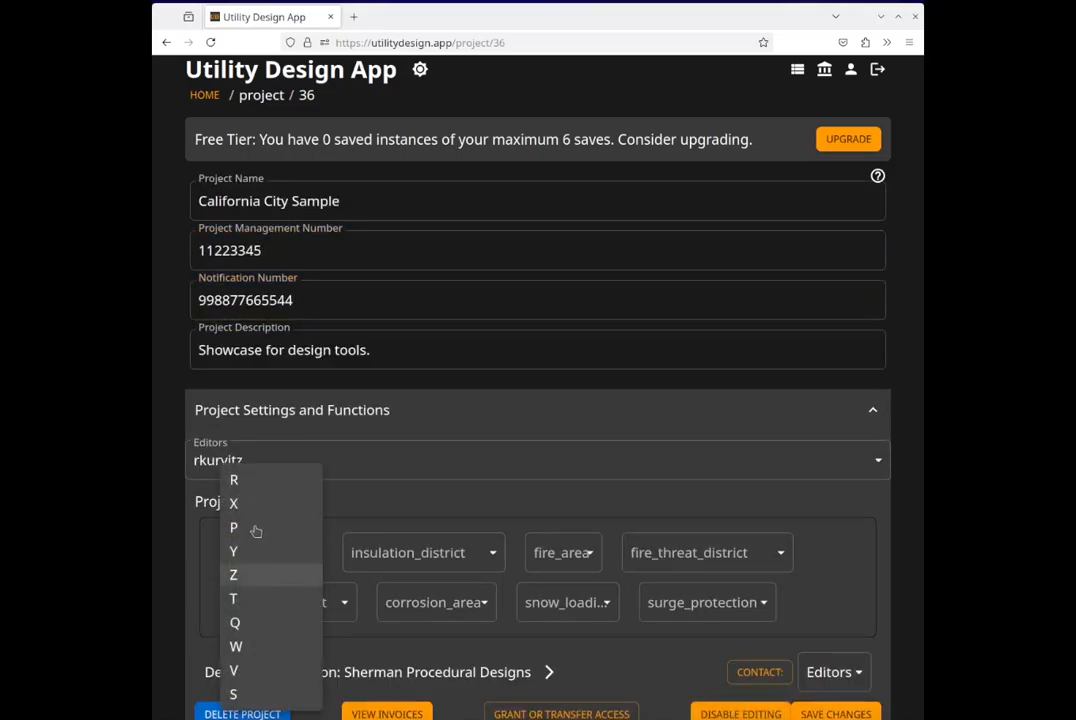
pyautogui.click(233, 502)
pyautogui.click(415, 552)
pyautogui.click(355, 598)
pyautogui.click(560, 552)
pyautogui.click(548, 588)
pyautogui.click(700, 552)
pyautogui.click(681, 595)
# Set surge_protection to 1, snow_loading to LIGHT, corrosion_area to NON and voltage_district to 3, and save the project changes
pyautogui.click(692, 603)
pyautogui.click(660, 639)
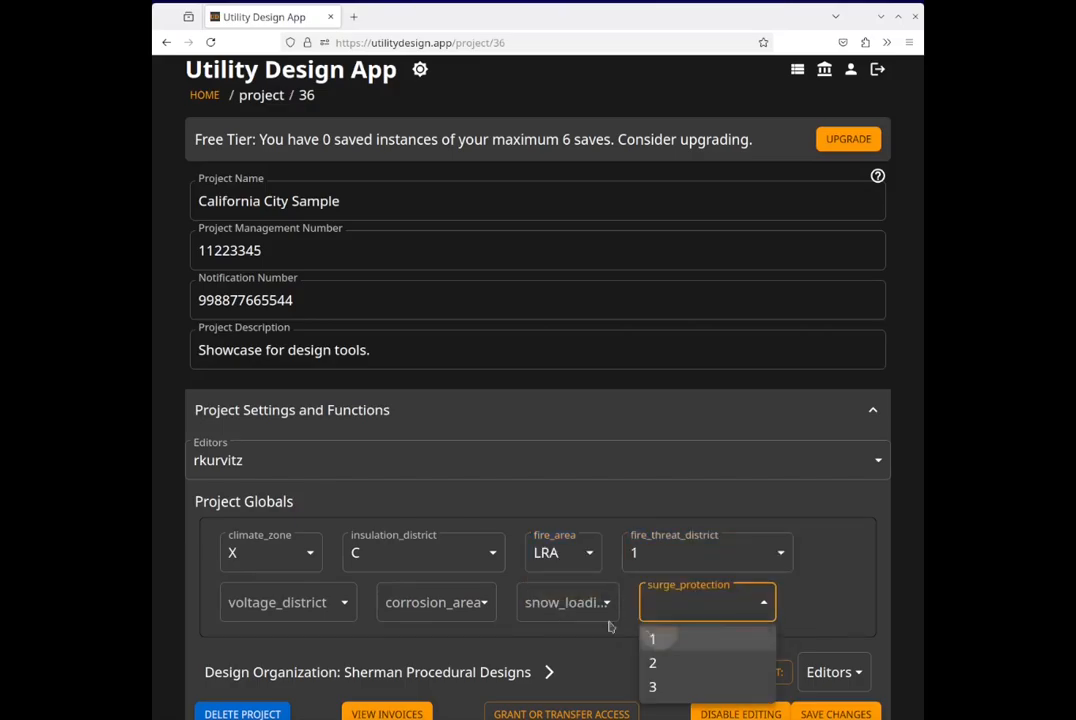
pyautogui.click(572, 604)
pyautogui.click(552, 640)
pyautogui.click(436, 606)
pyautogui.click(415, 640)
pyautogui.click(288, 607)
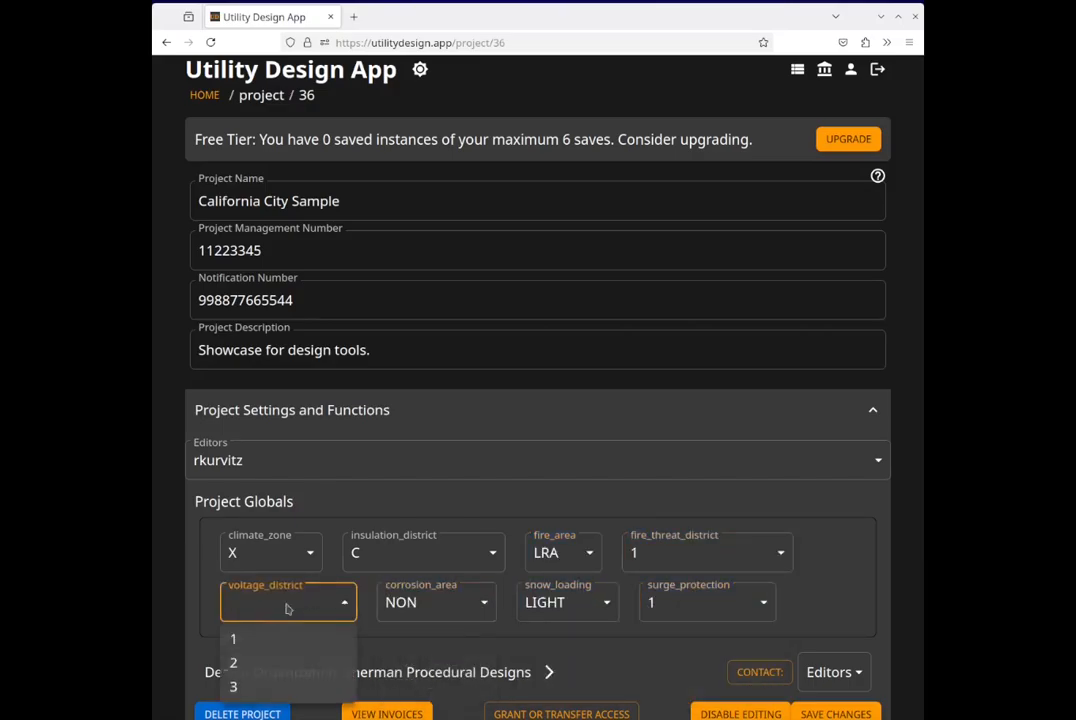
pyautogui.click(818, 714)
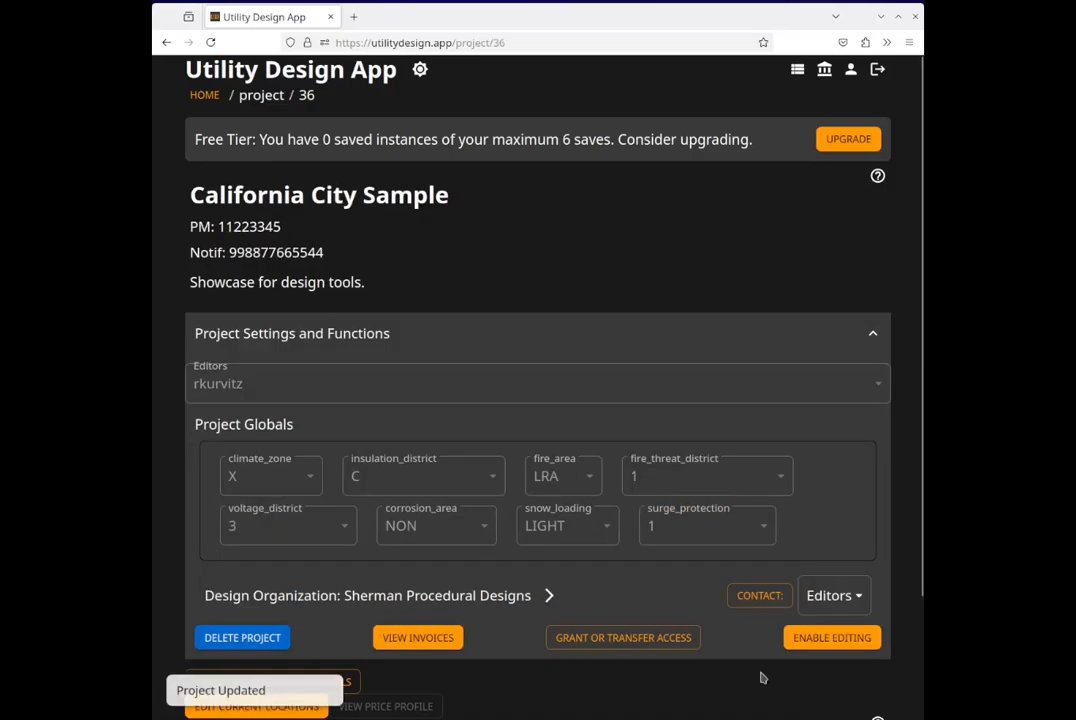
# Look over the project's contact recipient choices and its access grant or transfer options, and collapse the project settings
pyautogui.click(840, 597)
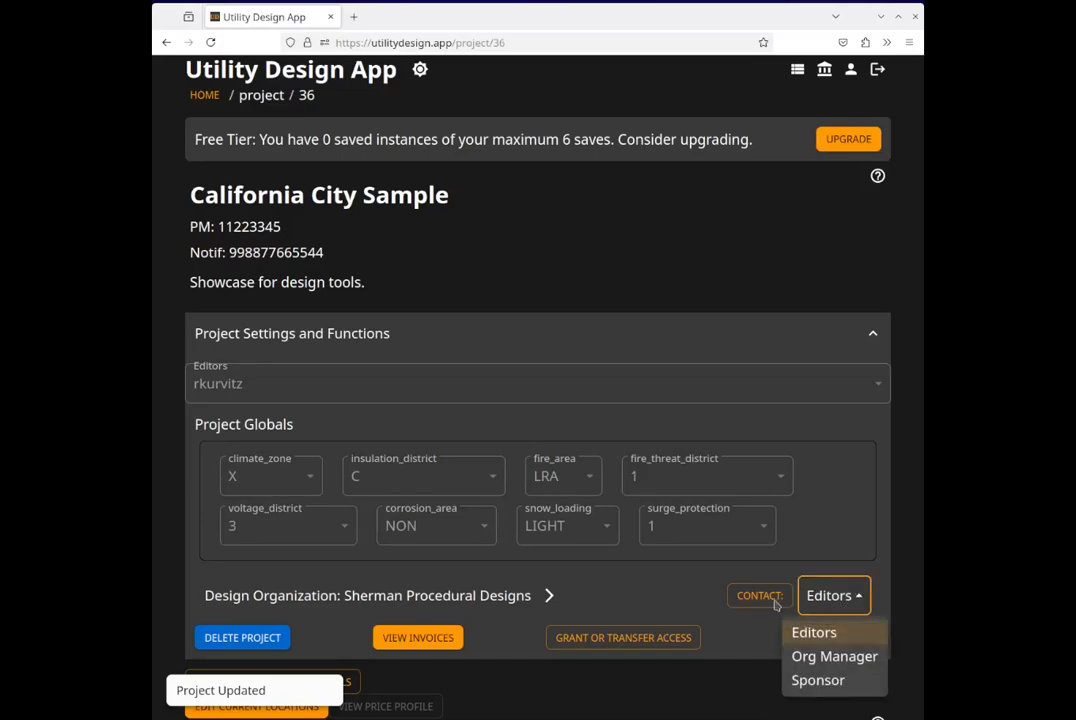
pyautogui.click(622, 638)
pyautogui.click(624, 638)
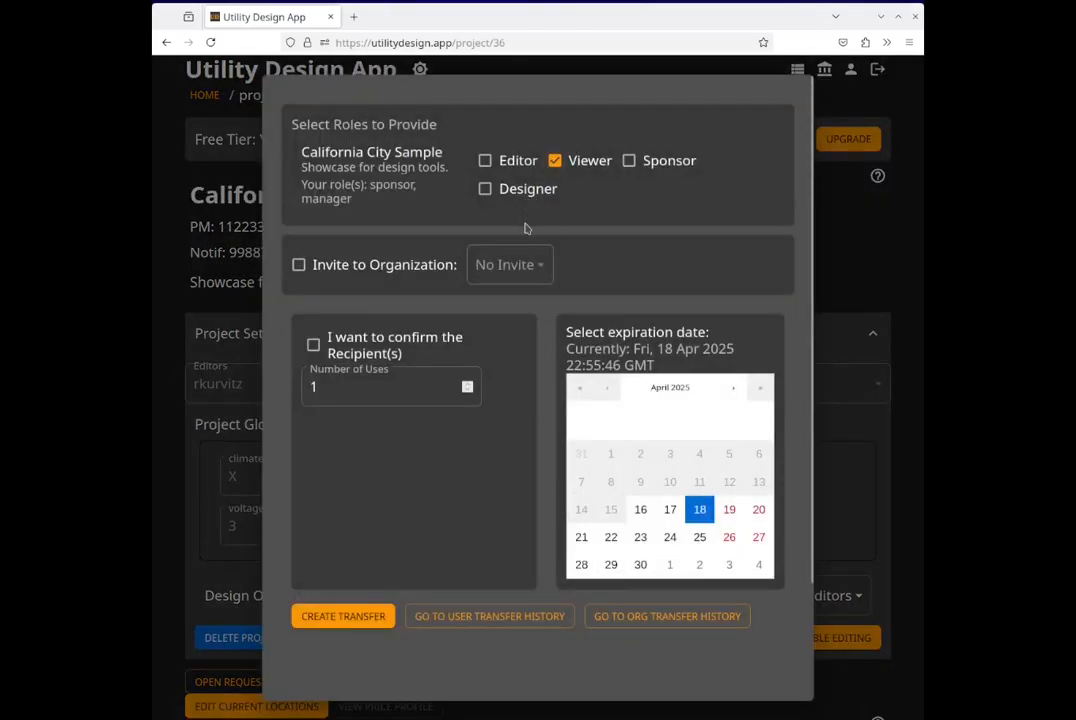
pyautogui.click(232, 590)
pyautogui.click(636, 333)
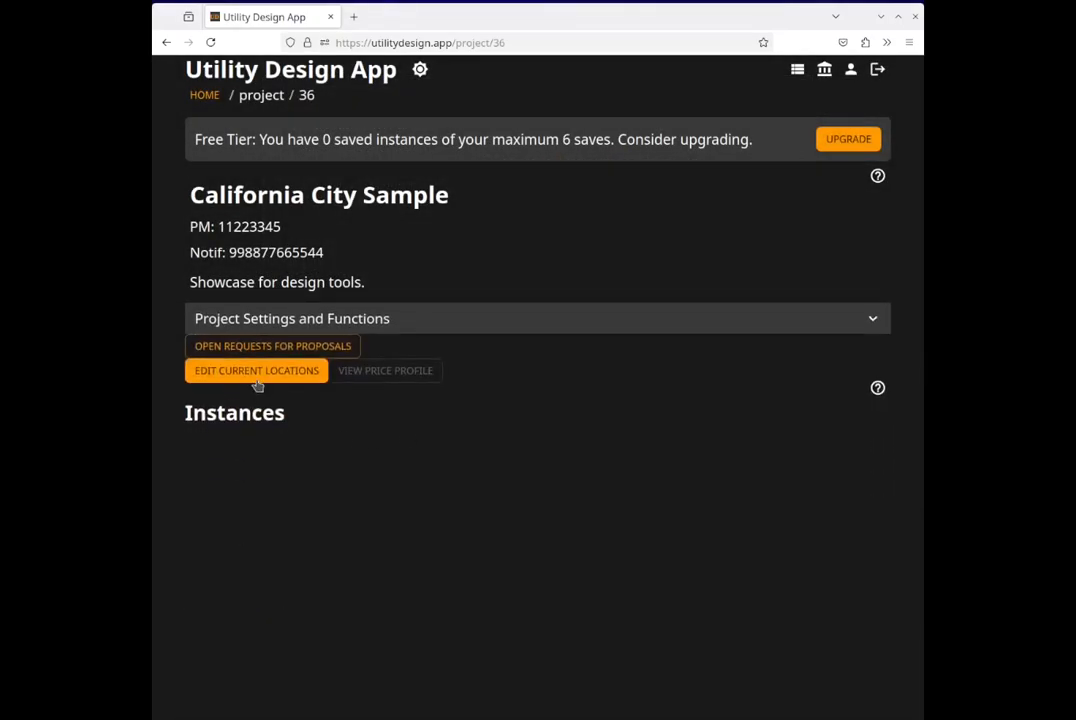
# Open the project's current locations for editing and create a Pad TX equipment location
pyautogui.click(257, 380)
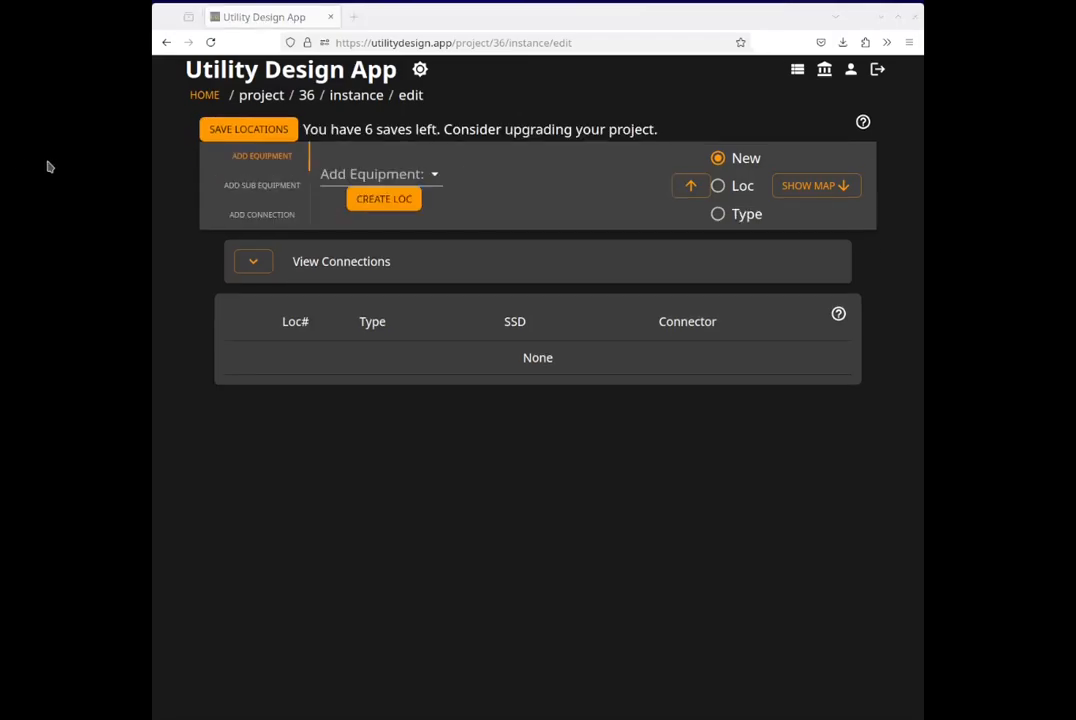
pyautogui.click(381, 179)
pyautogui.click(364, 228)
pyautogui.click(371, 204)
# Create a Sec Box location and a Meter location below the Pad TX
pyautogui.click(370, 177)
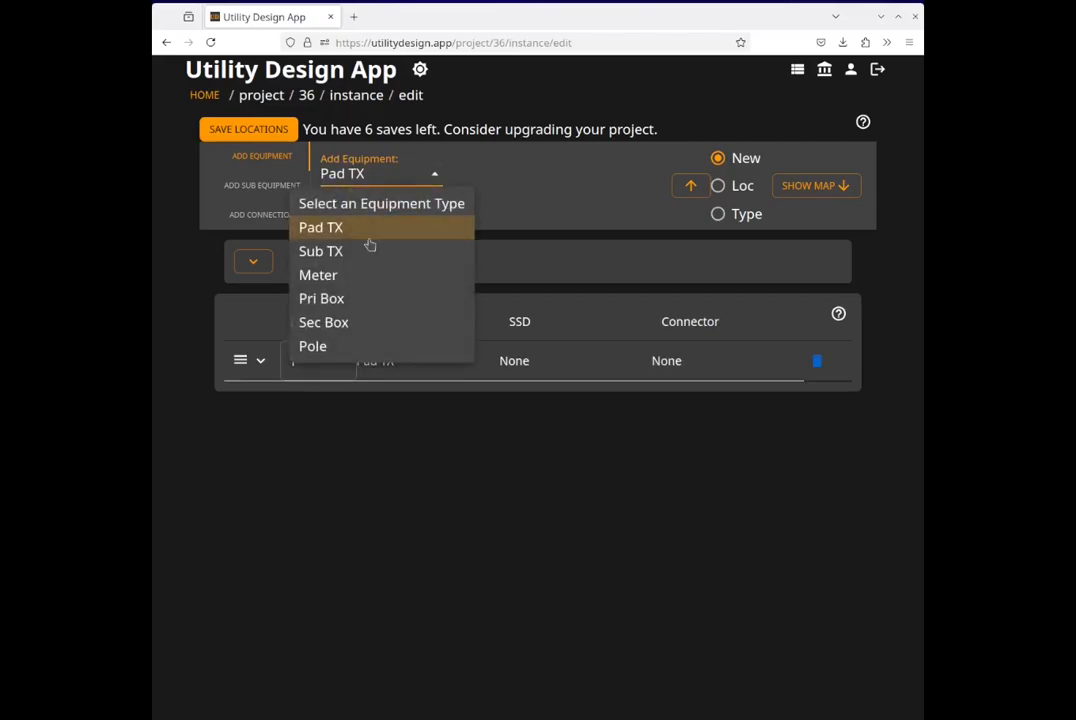
pyautogui.click(338, 321)
pyautogui.click(381, 200)
pyautogui.click(375, 174)
pyautogui.click(367, 276)
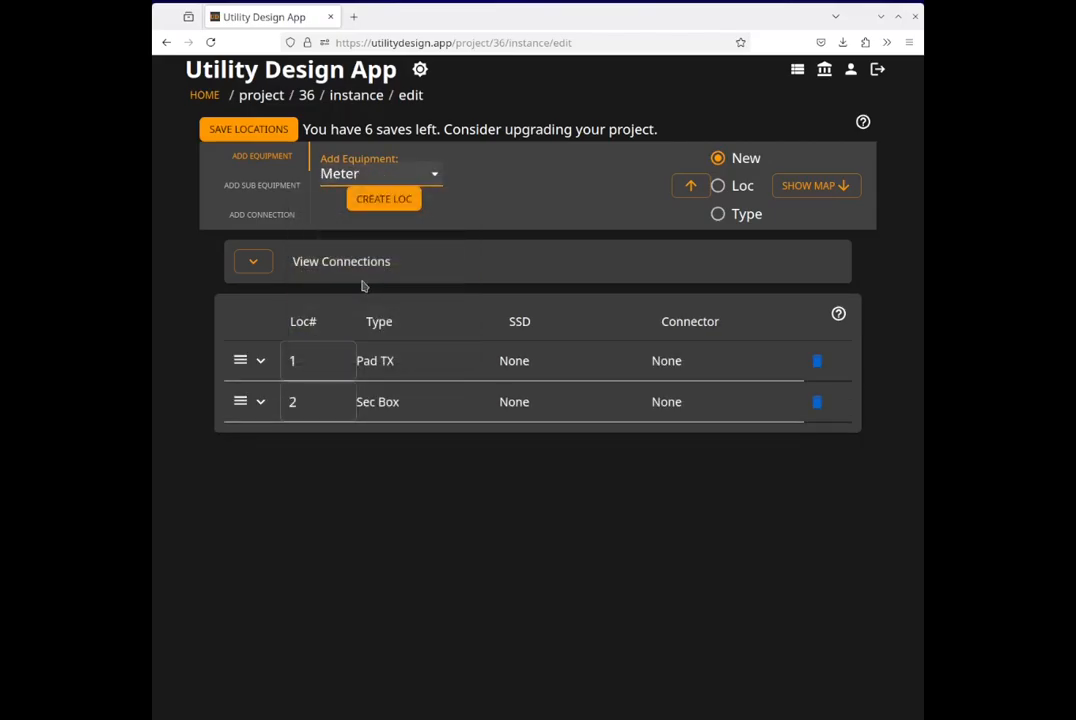
pyautogui.click(381, 200)
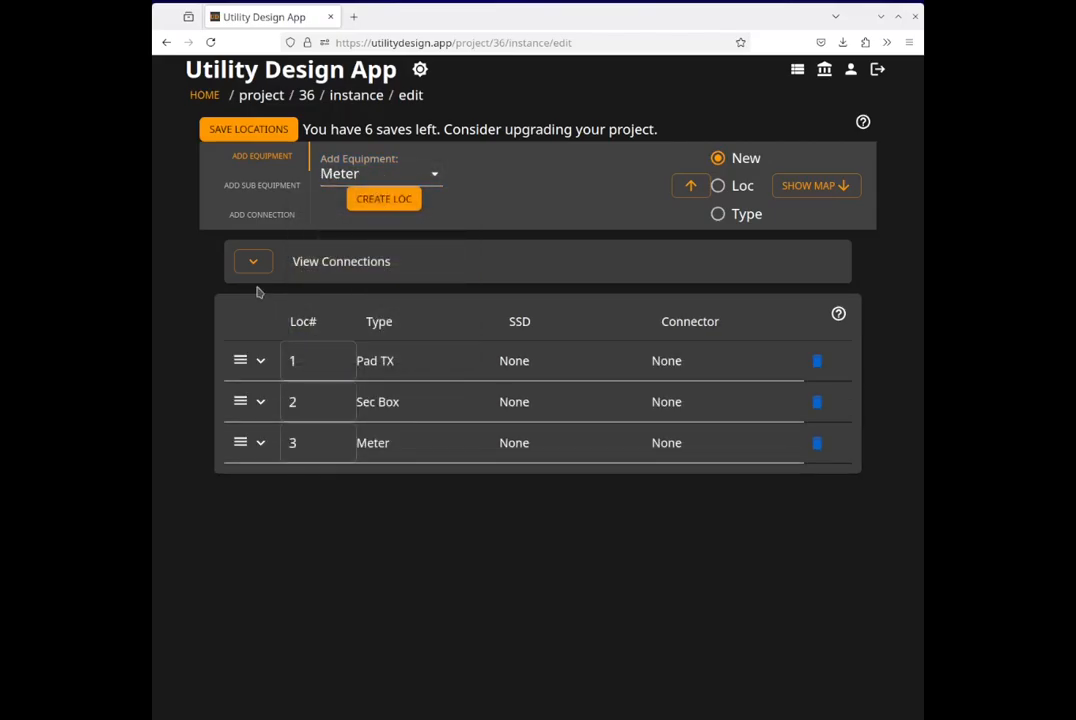
# Expand the Pad TX location's details and set its equip_size to 100
pyautogui.click(260, 360)
pyautogui.click(650, 406)
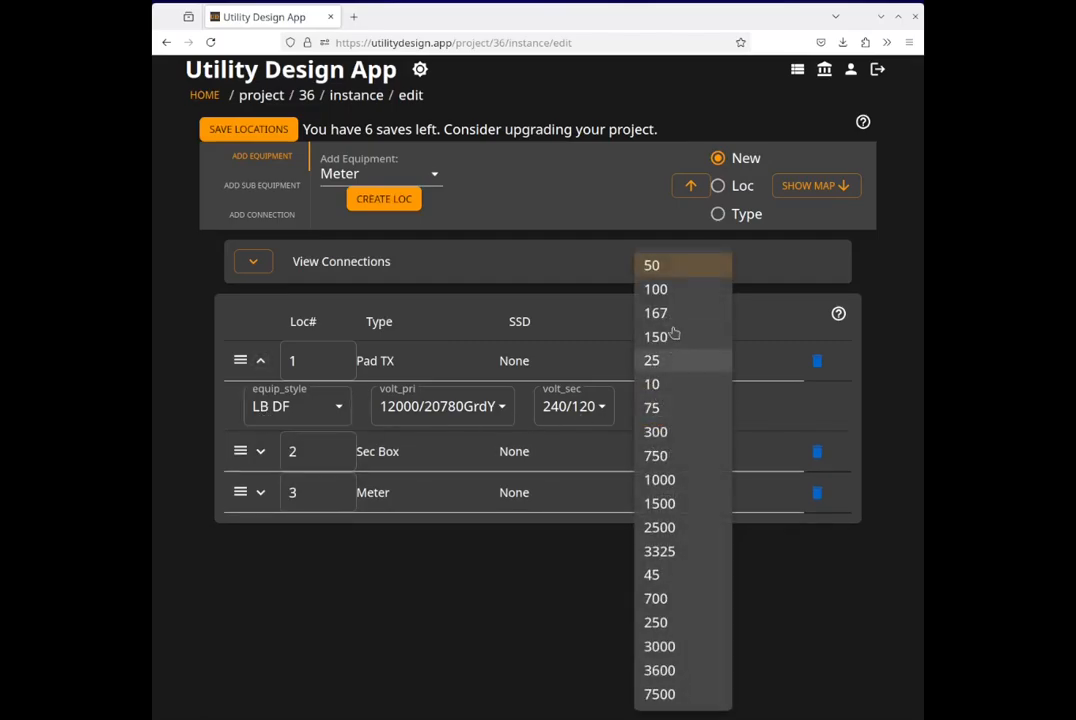
pyautogui.click(674, 292)
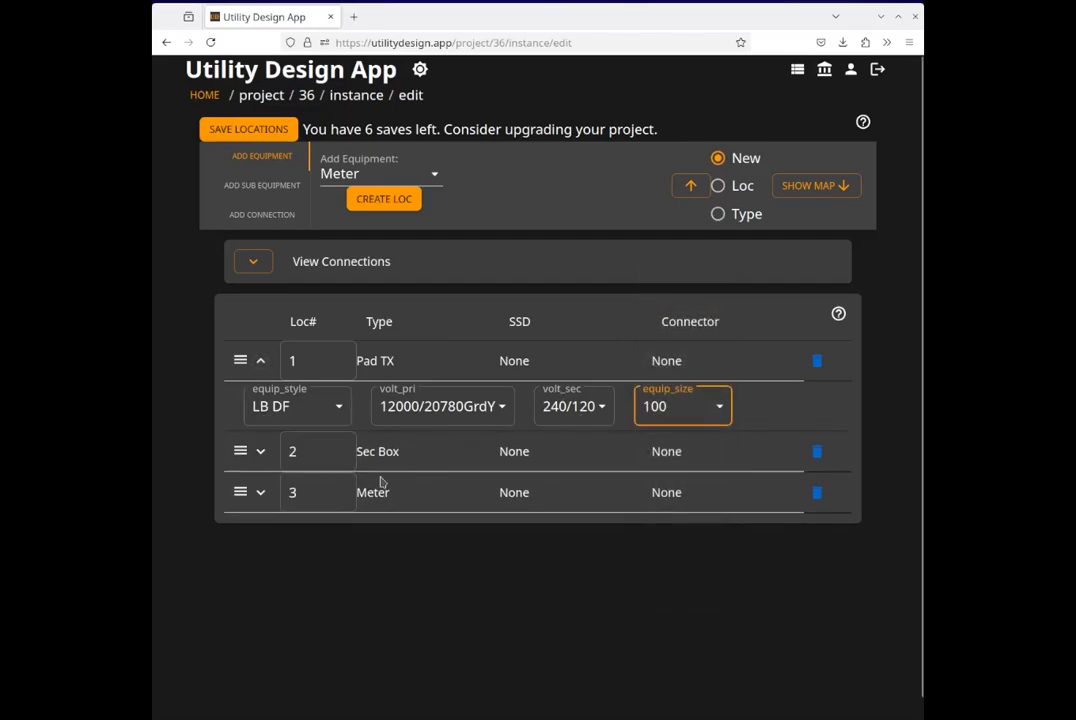
# Expand the details of the Meter and Sec Box locations and set the Sec Box encl to 3
pyautogui.click(261, 492)
pyautogui.click(260, 451)
pyautogui.click(263, 497)
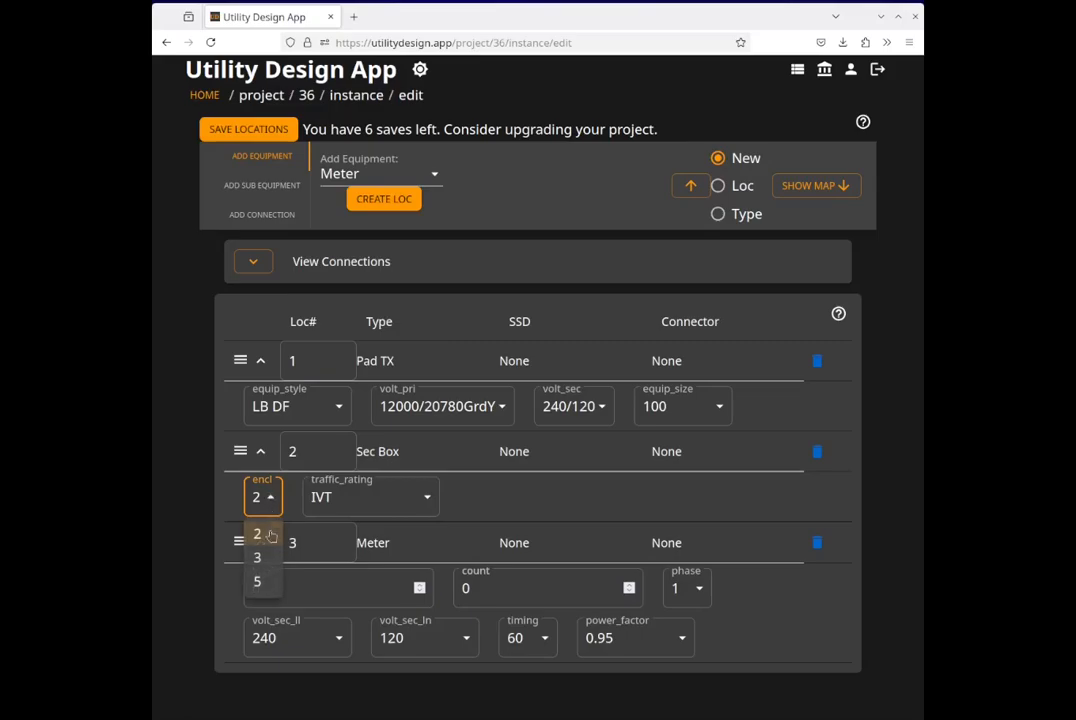
pyautogui.click(268, 559)
# Set the Meter's load to 7.4 and count to 1, and collapse the details of all three locations
pyautogui.moveTo(314, 590); pyautogui.dragTo(216, 590)
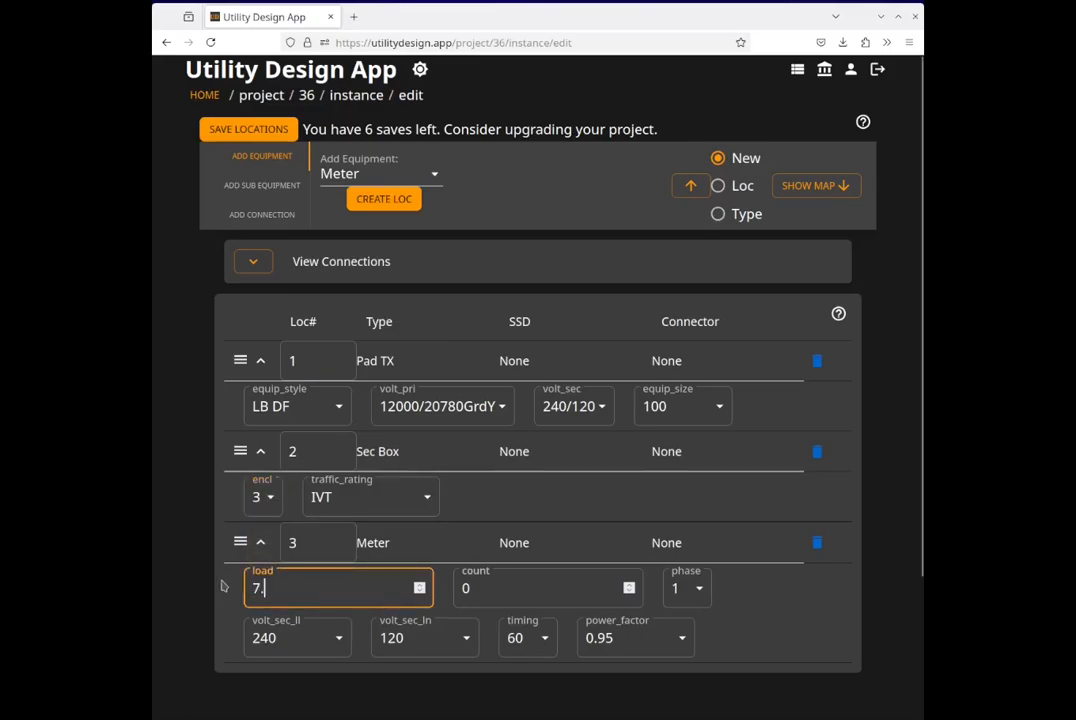
pyautogui.click(522, 594)
pyautogui.write('1')
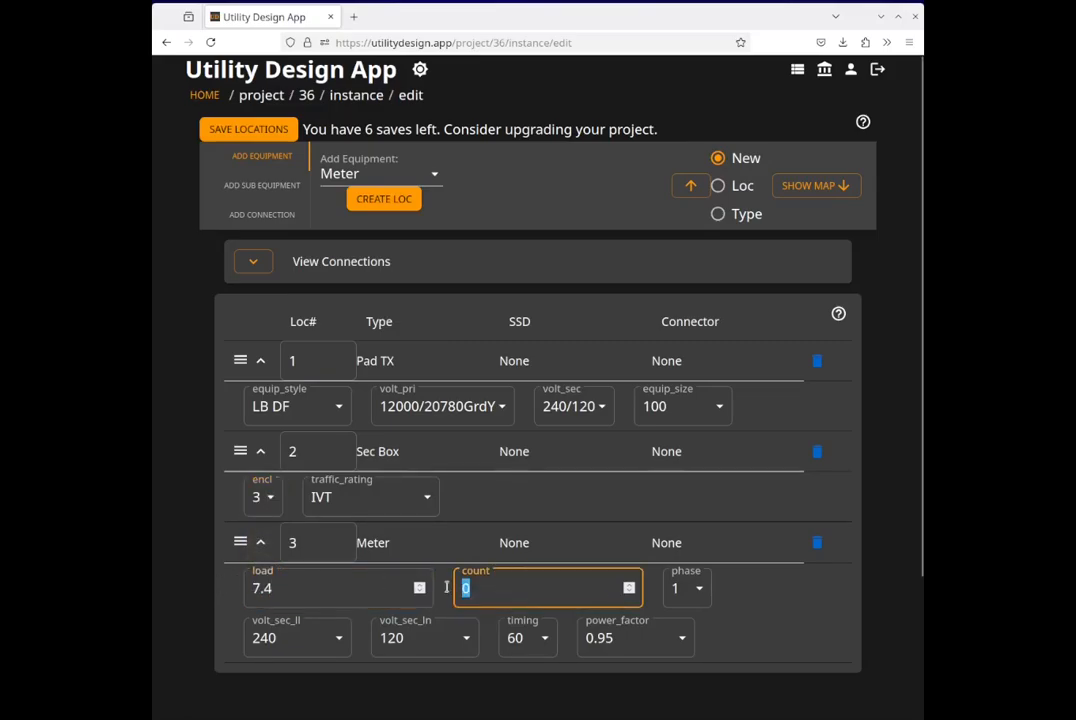
pyautogui.click(372, 552)
pyautogui.click(260, 542)
pyautogui.click(260, 451)
pyautogui.click(260, 362)
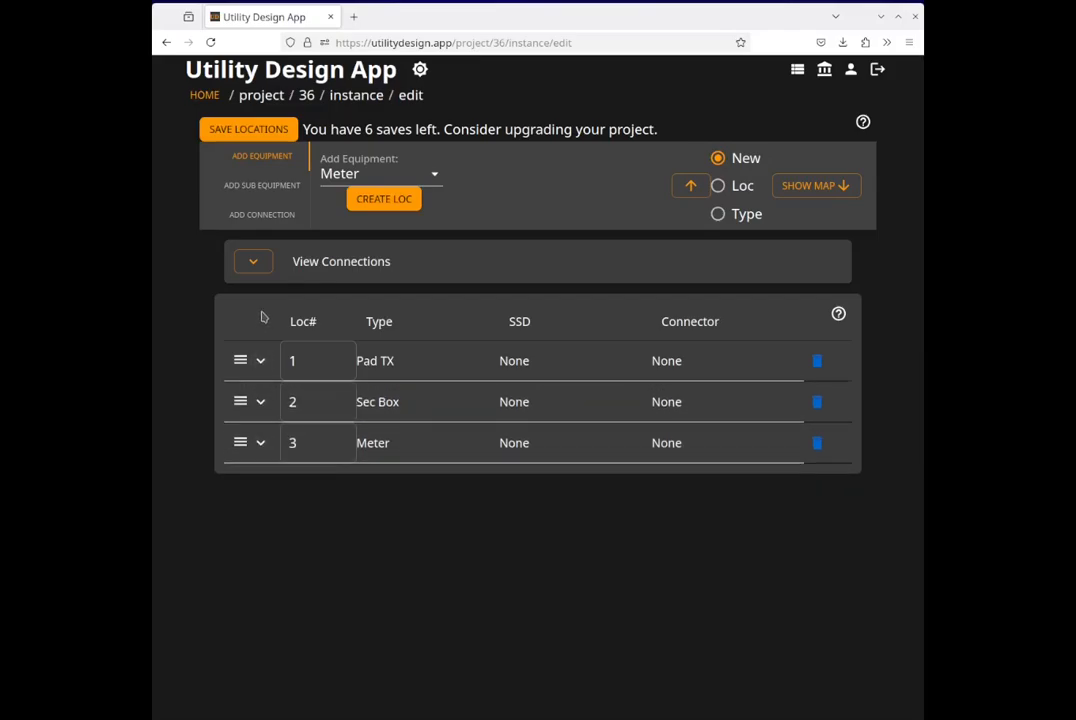
# Create a second Pad TX location and rename its location number to 4Sad
pyautogui.click(385, 176)
pyautogui.click(385, 228)
pyautogui.click(383, 201)
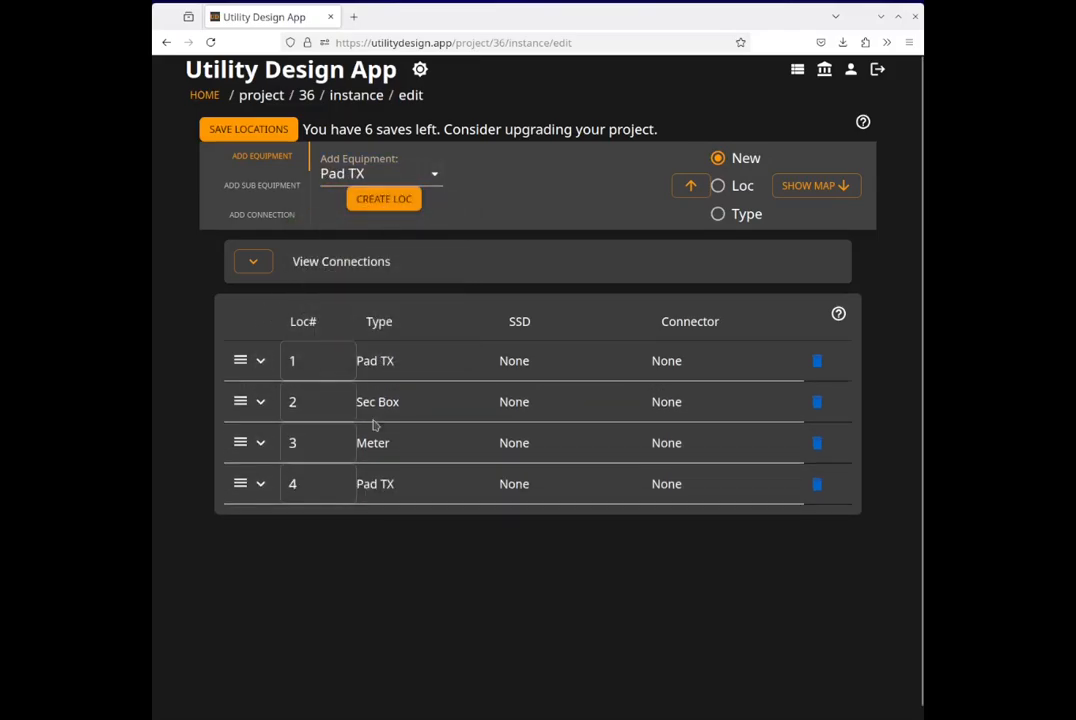
pyautogui.write('4')
# Create a connection with 1-Pad TX as the SSD and 2-Sec Box as the LSD
pyautogui.click(259, 214)
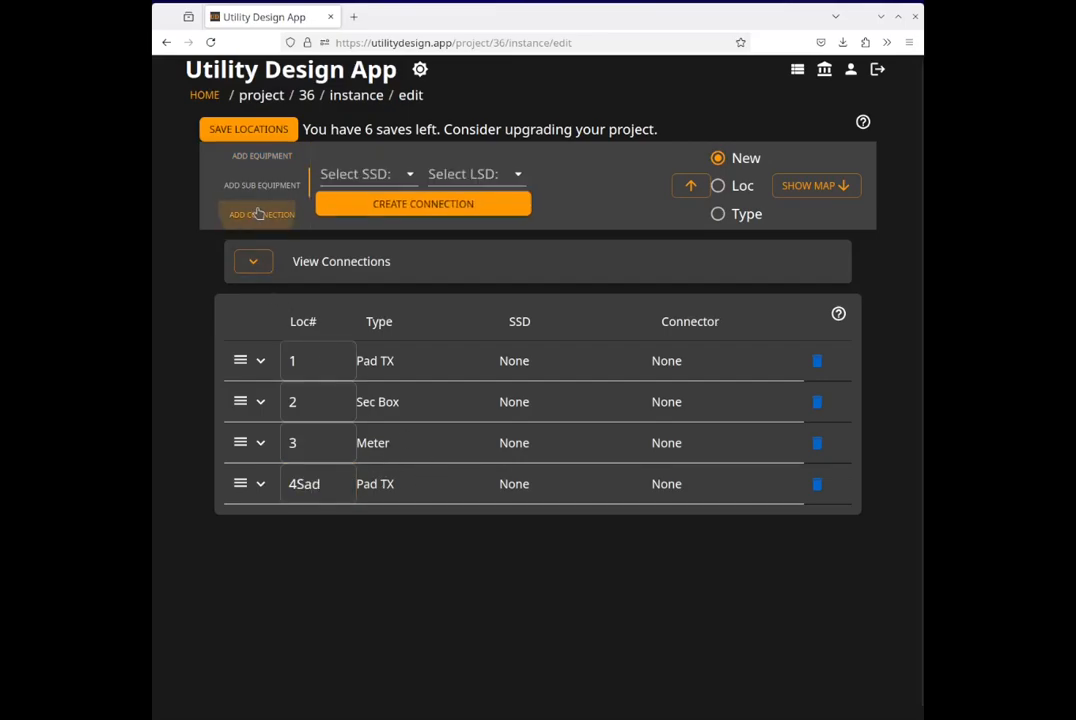
pyautogui.click(387, 176)
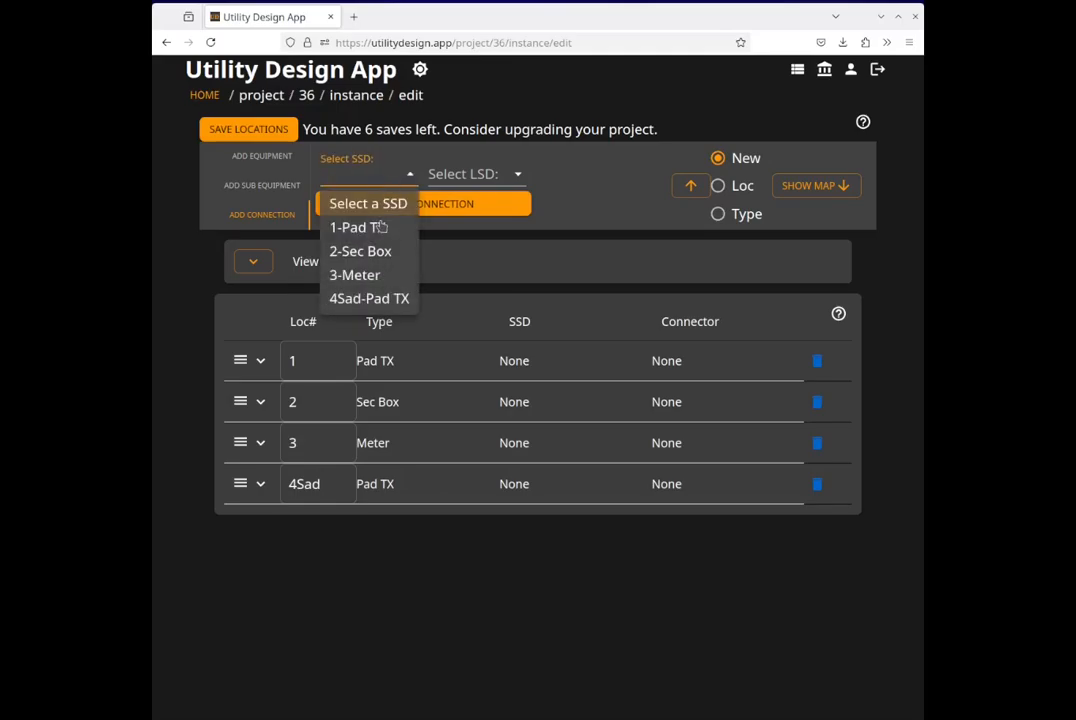
pyautogui.click(372, 226)
pyautogui.click(444, 176)
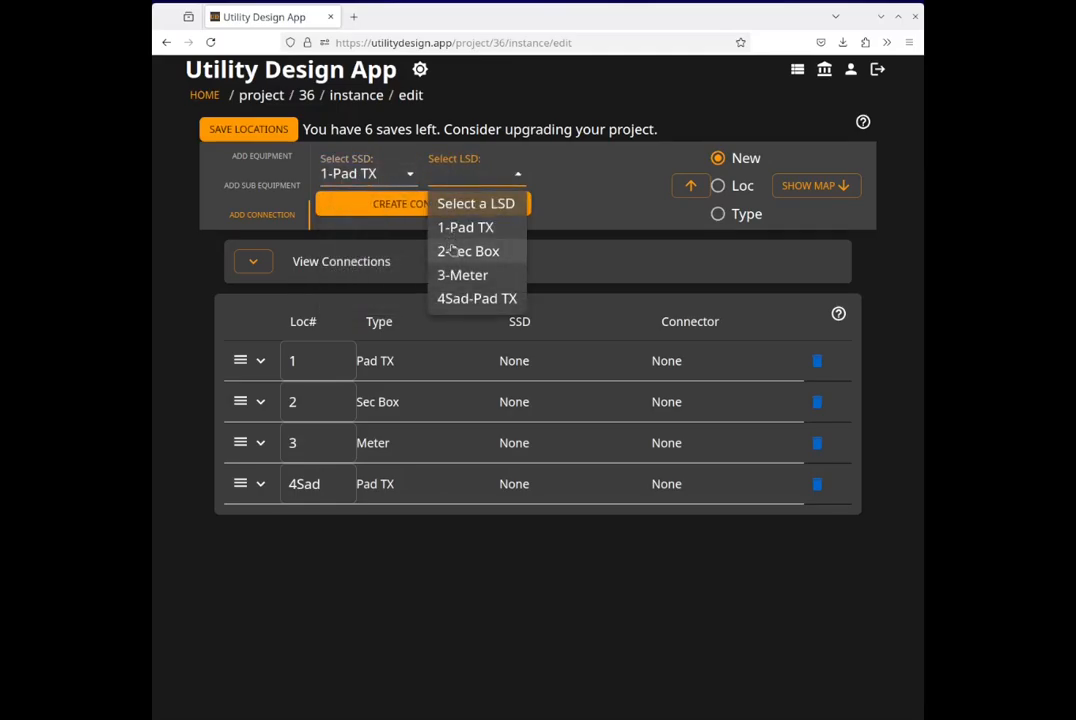
pyautogui.click(445, 250)
pyautogui.click(421, 206)
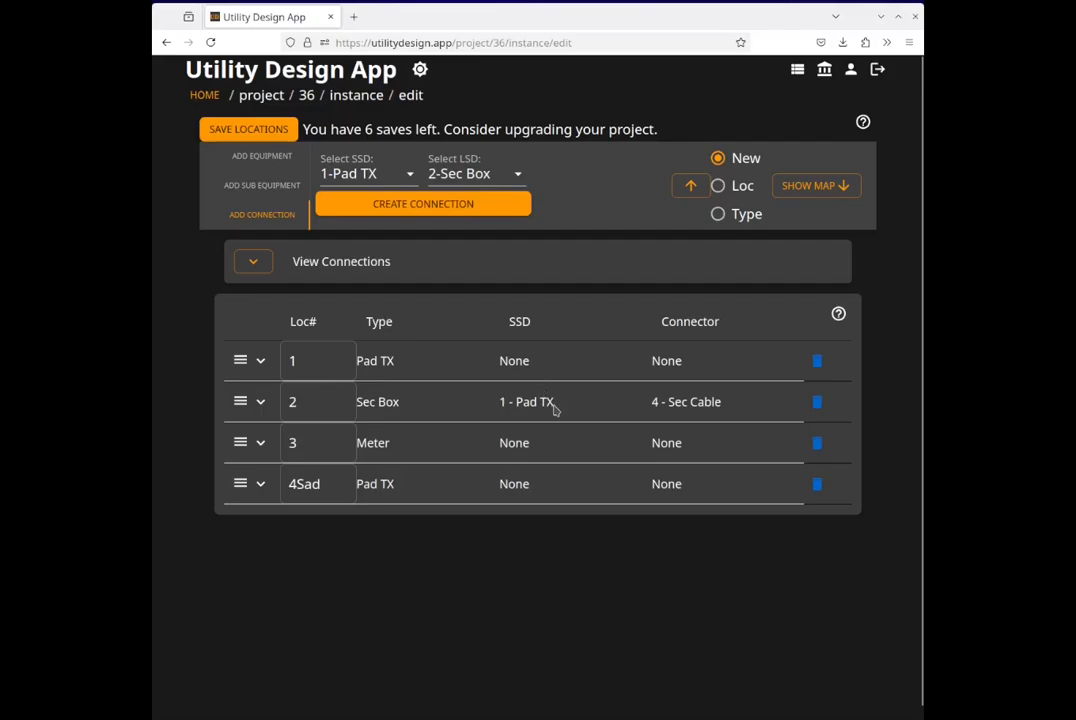
# Create a connection with 2-Sec Box as the SSD and 3-Meter as the LSD
pyautogui.click(366, 174)
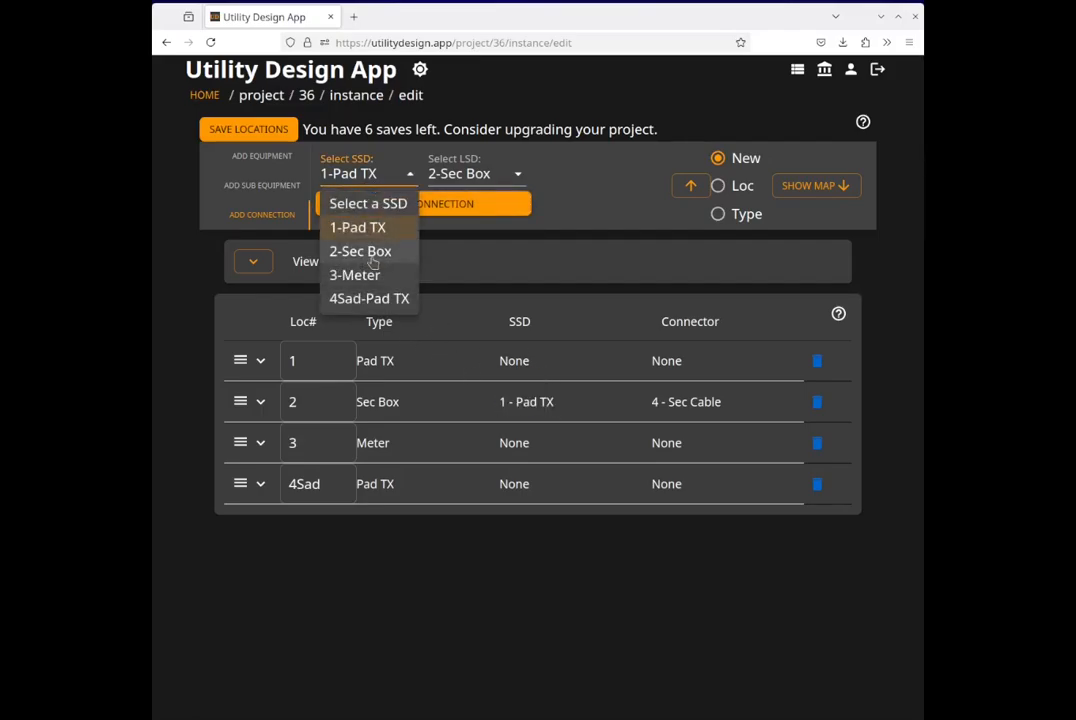
pyautogui.click(372, 250)
pyautogui.click(444, 175)
pyautogui.click(445, 274)
pyautogui.click(415, 208)
# Show the connections, set cable_size to 4/0 for Sec Cable 4, and expand the details of Sec Cable 5
pyautogui.click(253, 261)
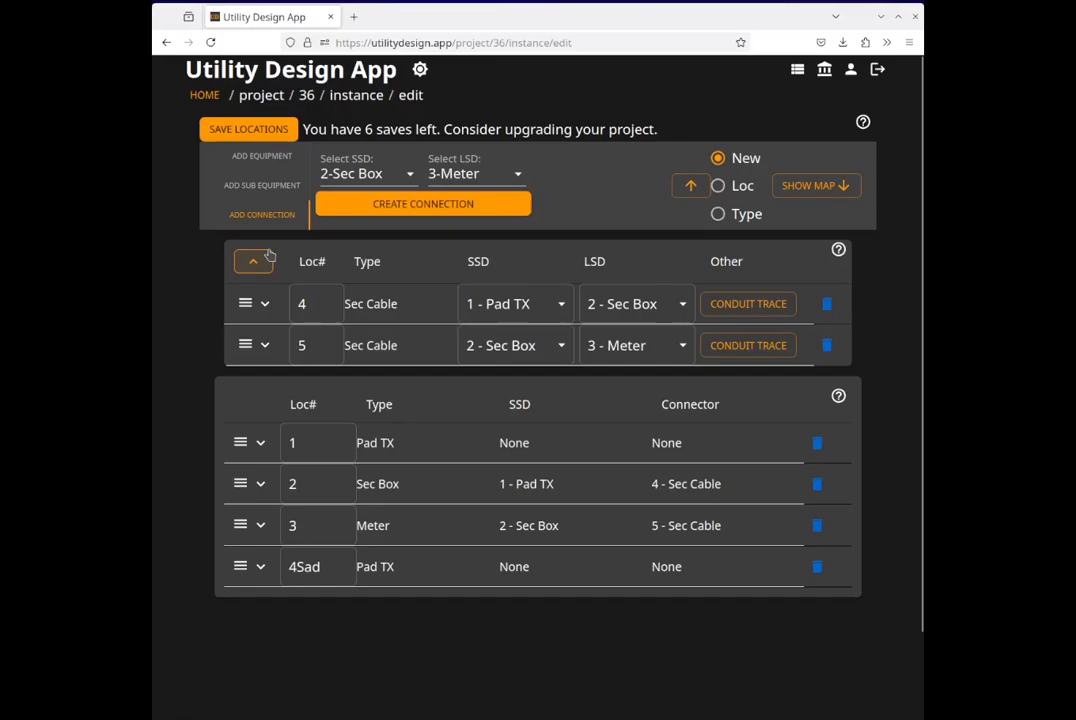
pyautogui.click(264, 303)
pyautogui.click(284, 396)
pyautogui.click(290, 455)
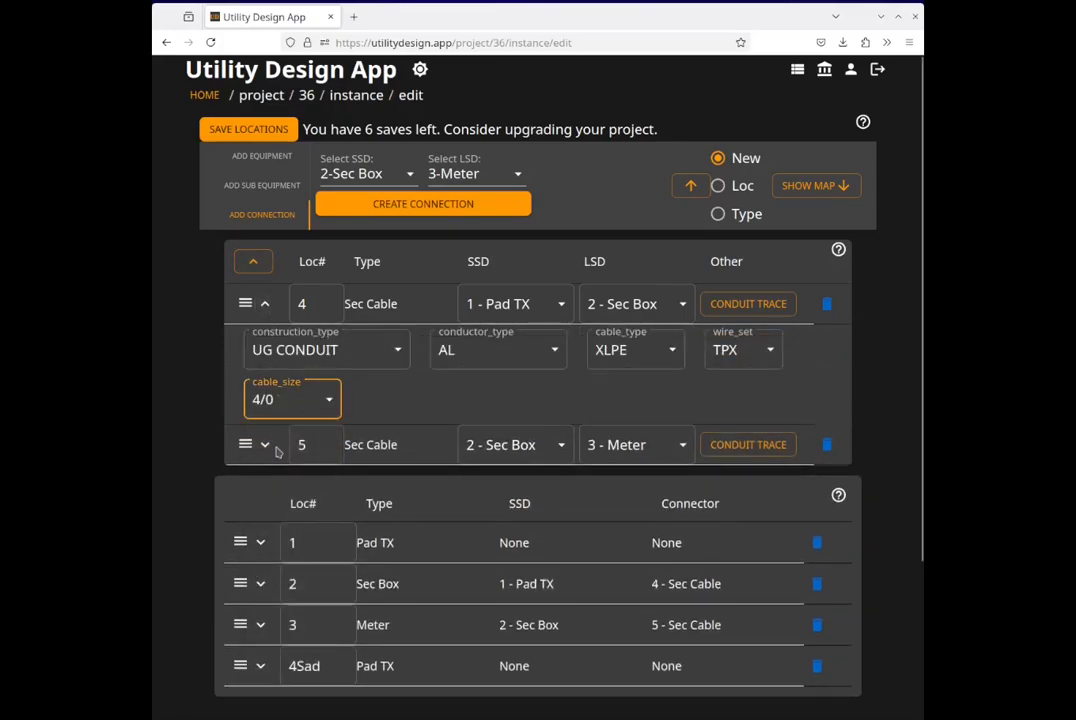
pyautogui.click(266, 444)
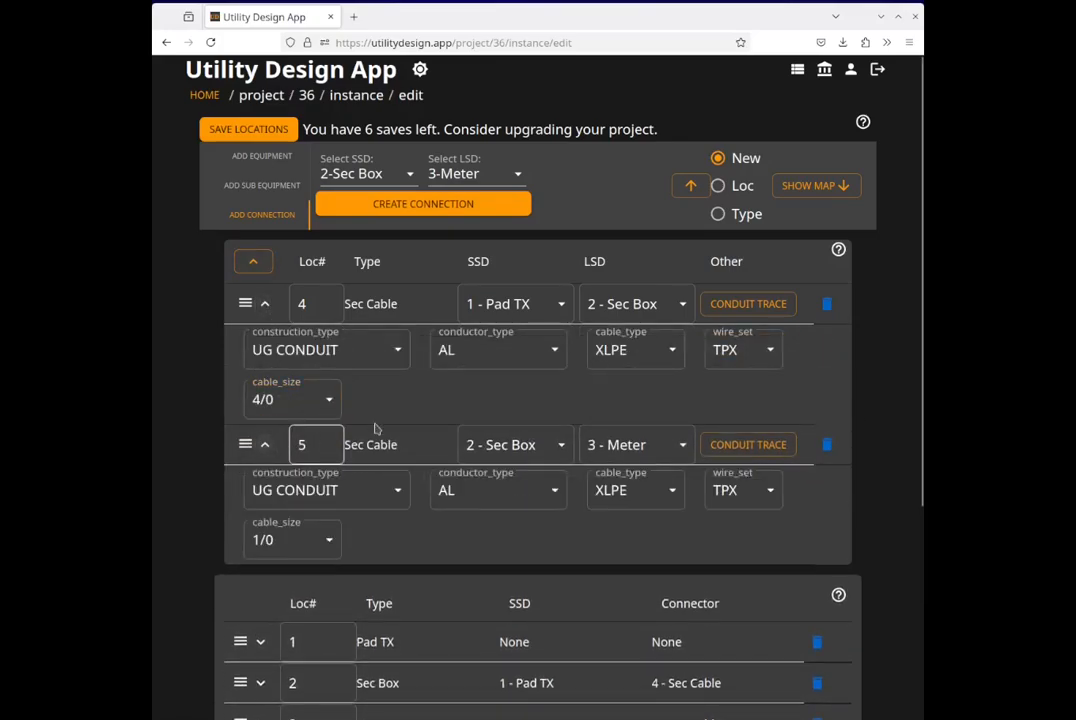
# Open the conduit trace of Sec Cable 4 and set conduit_size 4, conduit_horz_rad 5 and conduit_vert_rad 3
pyautogui.click(757, 305)
pyautogui.click(336, 272)
pyautogui.click(302, 355)
pyautogui.click(557, 272)
pyautogui.click(530, 334)
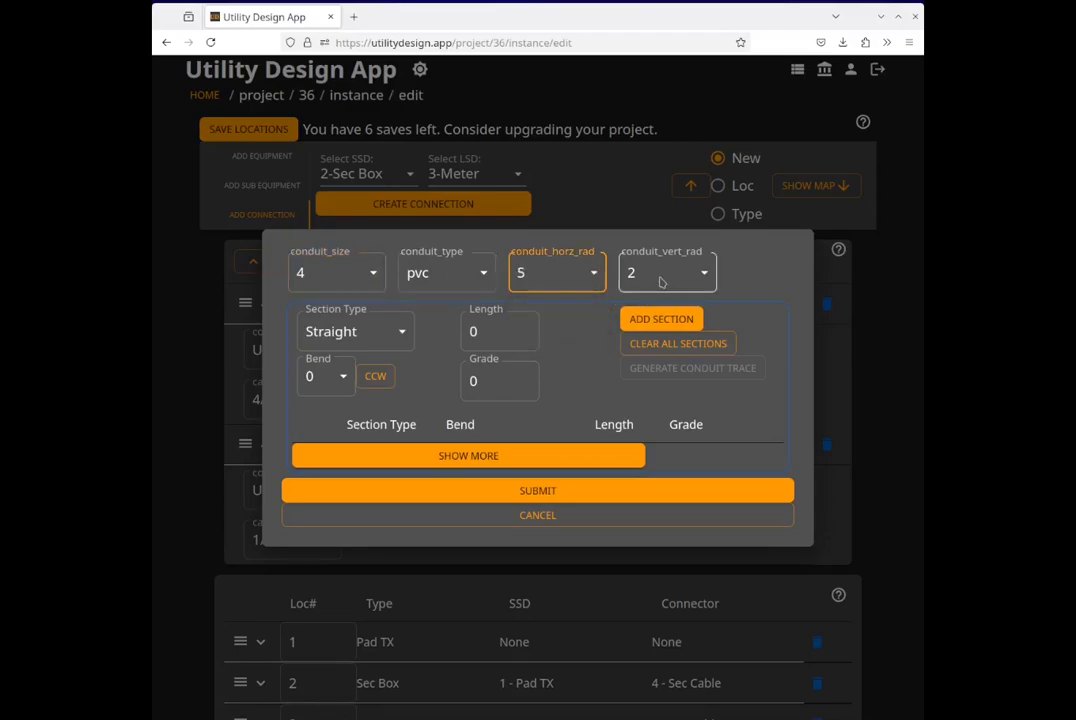
pyautogui.click(660, 280)
pyautogui.click(645, 330)
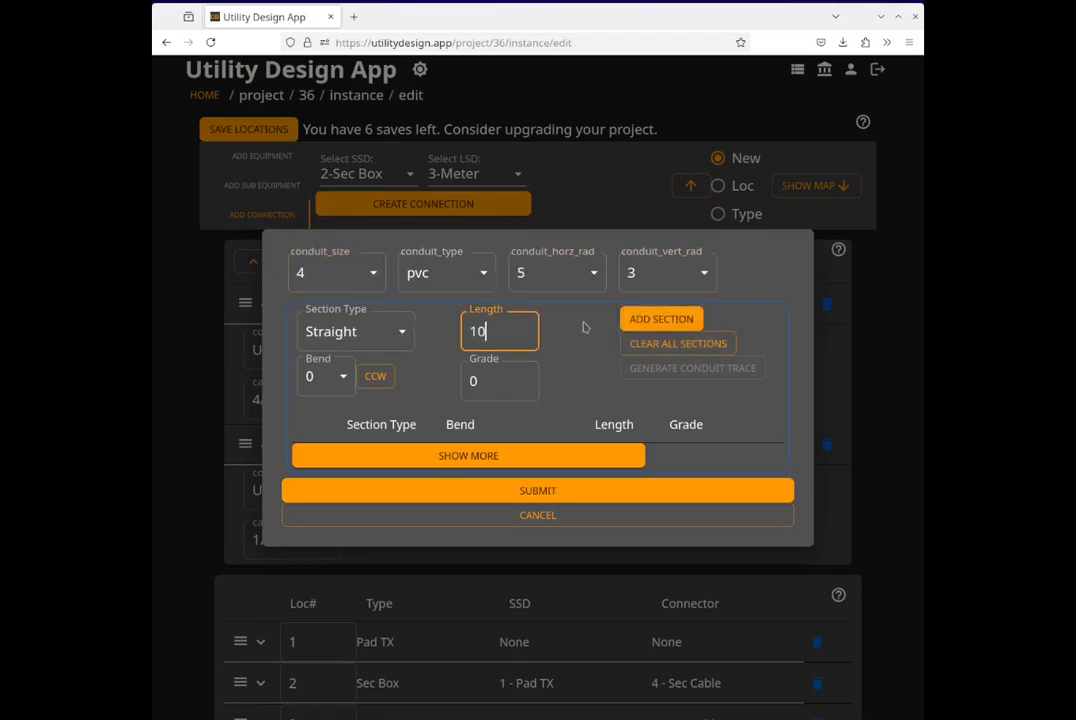
# Add a straight section of length 10 and a 45-degree Horz. Bend to the conduit trace
pyautogui.click(638, 321)
pyautogui.click(387, 308)
pyautogui.click(351, 364)
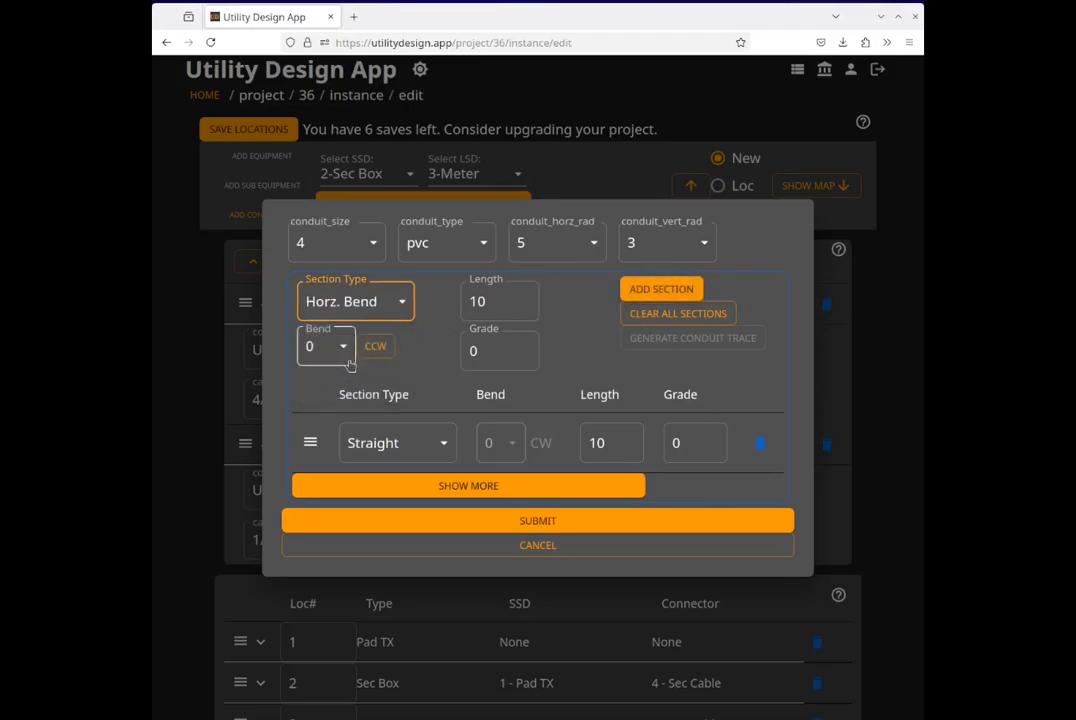
pyautogui.click(345, 358)
pyautogui.click(325, 430)
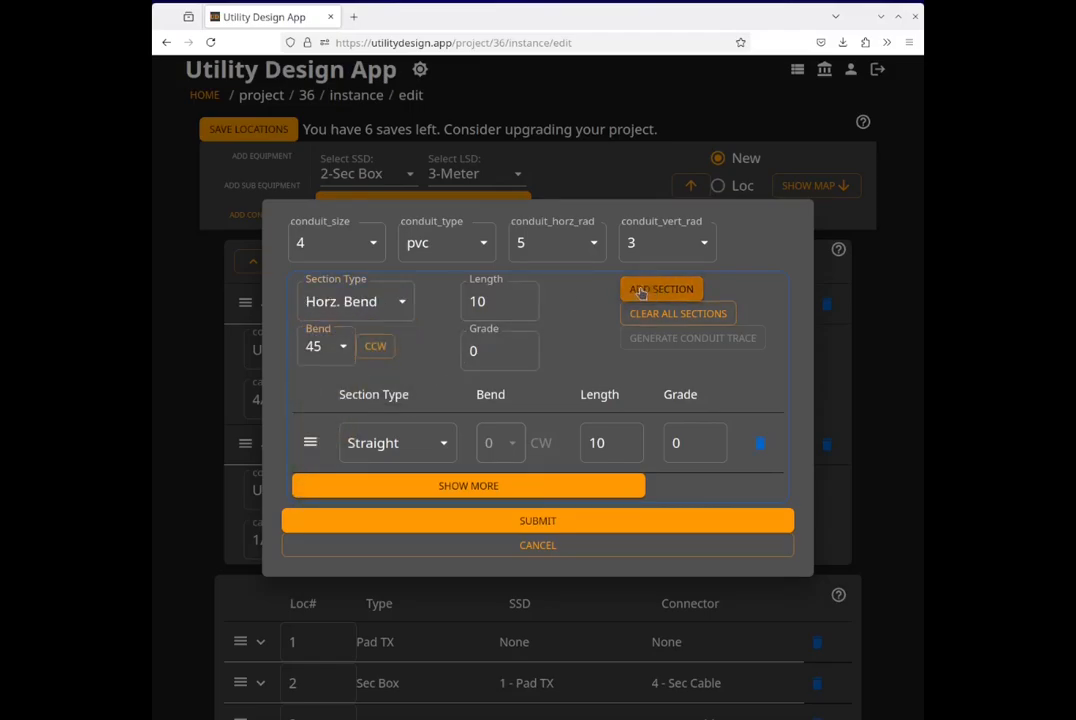
pyautogui.click(641, 292)
# Add a straight section of length 50 to the conduit trace
pyautogui.click(372, 280)
pyautogui.click(350, 309)
pyautogui.moveTo(513, 268); pyautogui.dragTo(415, 277)
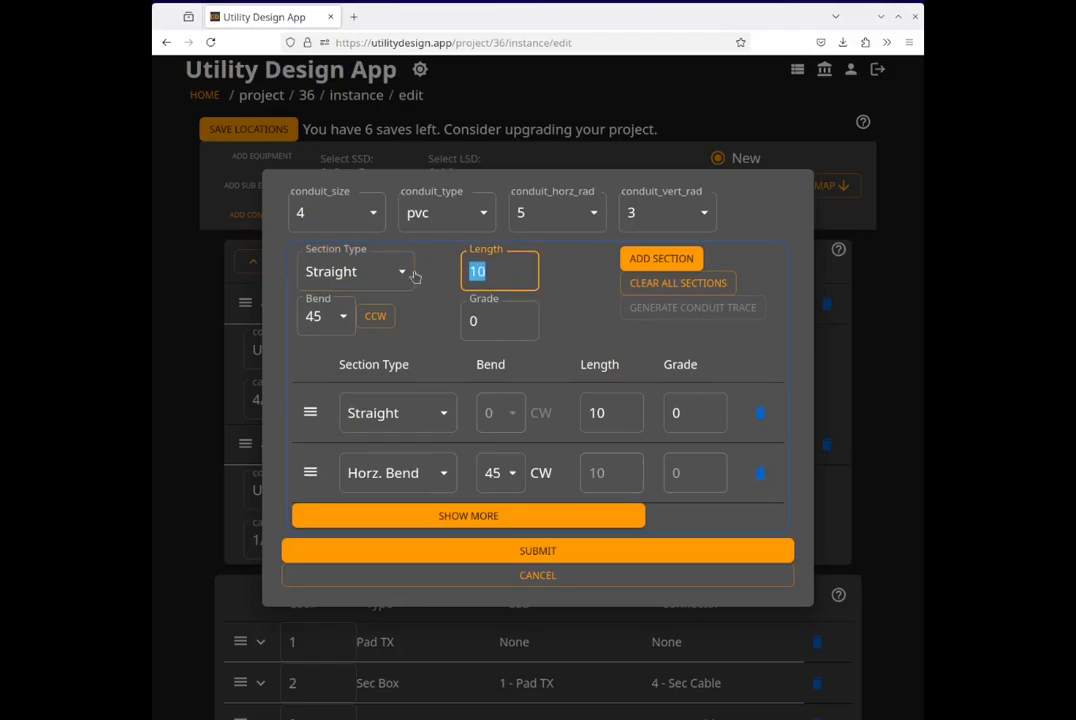
pyautogui.write('50')
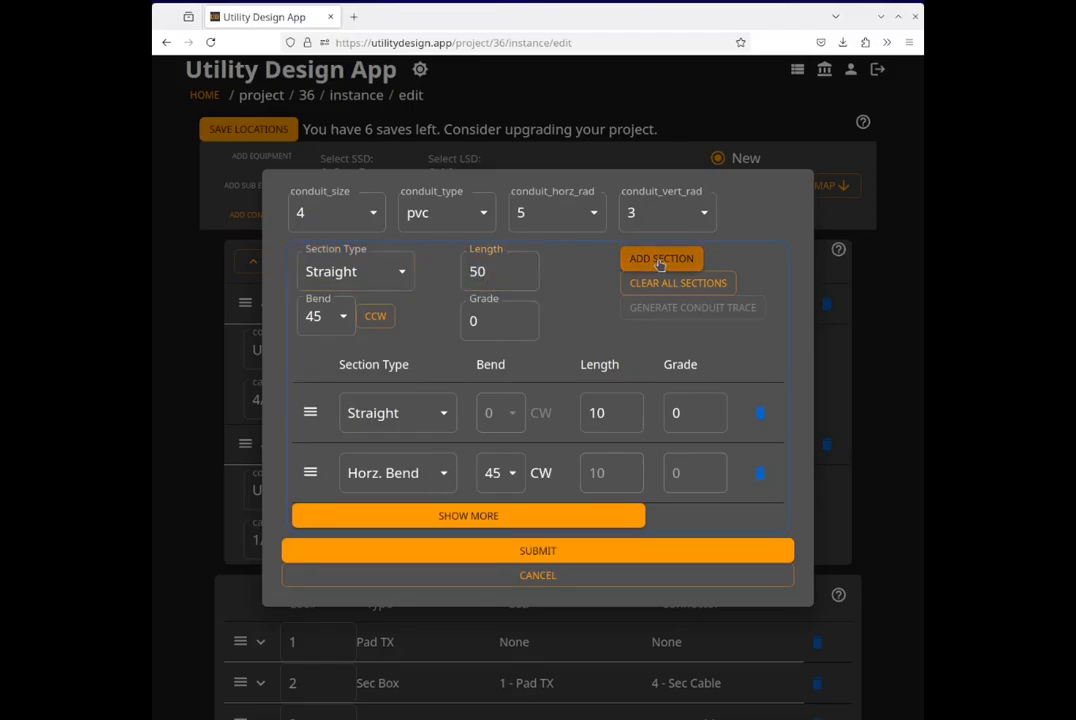
pyautogui.click(660, 260)
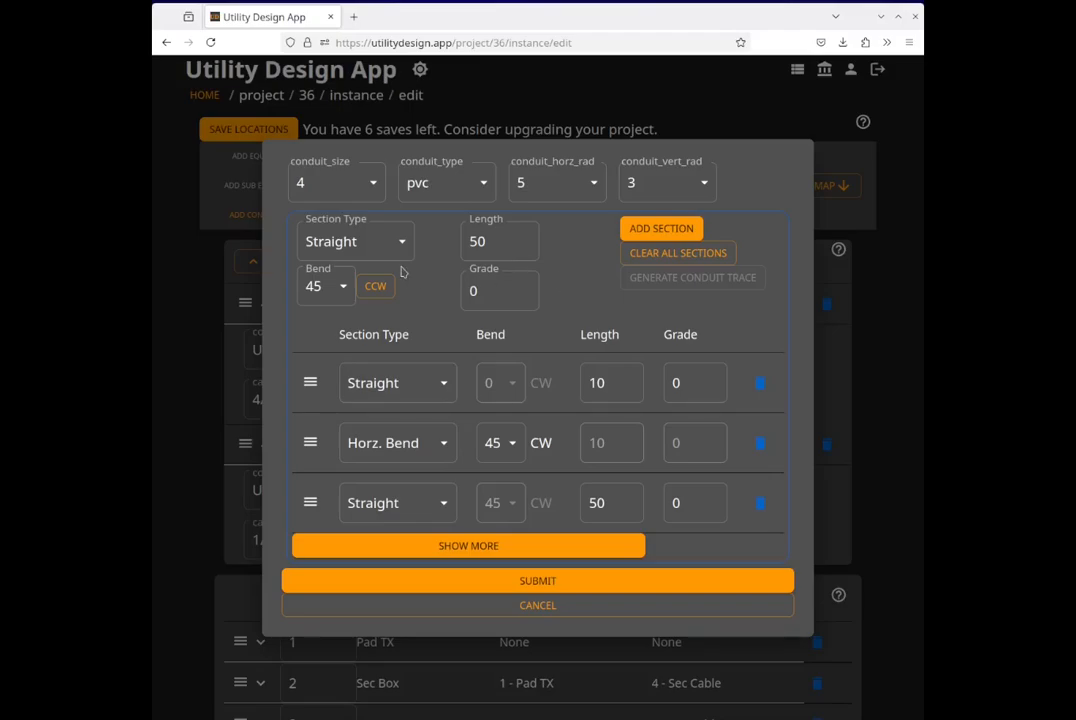
# Add a 90-degree Vert. Bend section and move it to the start of the conduit trace
pyautogui.click(356, 248)
pyautogui.click(345, 318)
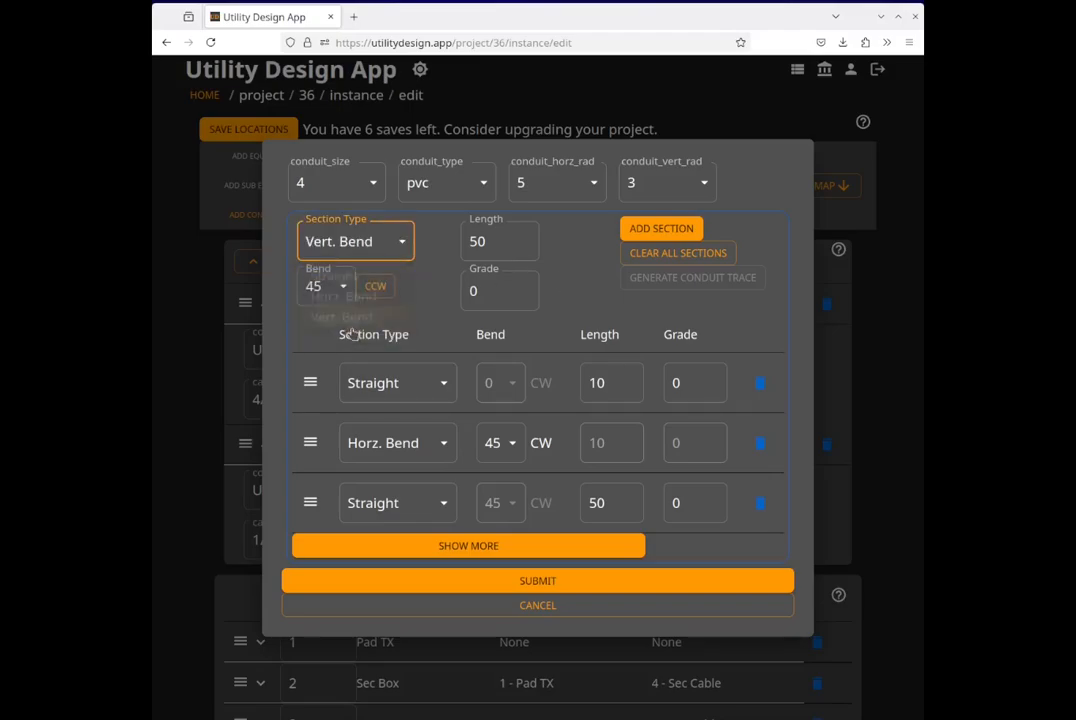
pyautogui.click(318, 286)
pyautogui.click(312, 343)
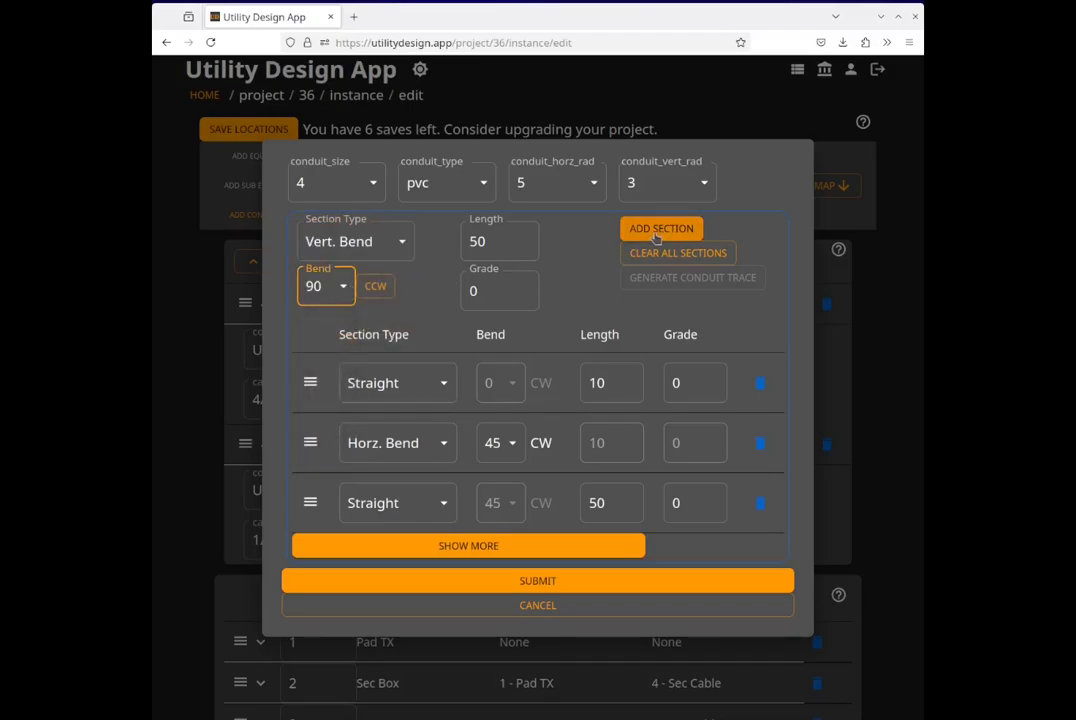
pyautogui.click(660, 228)
pyautogui.moveTo(323, 413); pyautogui.dragTo(316, 347)
# Add another 45-degree Horz. Bend section at the end of the conduit trace
pyautogui.click(355, 212)
pyautogui.click(340, 273)
pyautogui.click(326, 257)
pyautogui.click(318, 340)
pyautogui.click(661, 198)
# Add a further straight section with a new length after the last horizontal bend and submit the conduit trace
pyautogui.click(355, 182)
pyautogui.click(338, 219)
pyautogui.moveTo(492, 182); pyautogui.dragTo(418, 187)
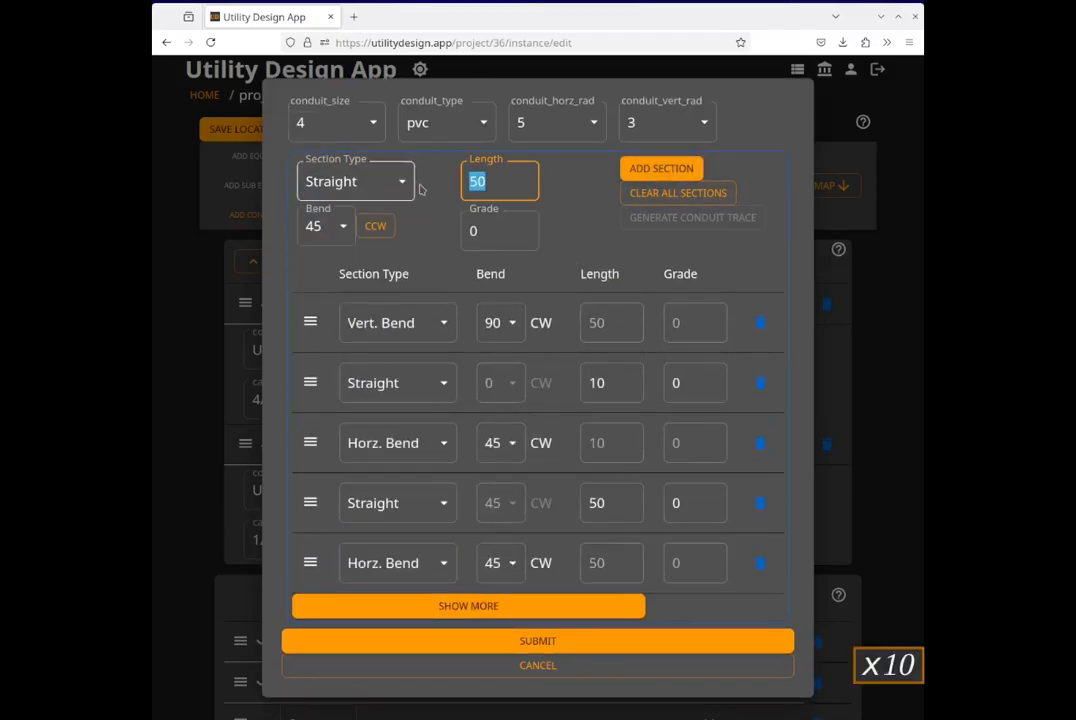
pyautogui.click(332, 284)
pyautogui.click(661, 165)
pyautogui.click(440, 630)
# Open the conduit trace of Sec Cable 5 and add a series of blank straight sections
pyautogui.click(749, 444)
pyautogui.click(671, 264)
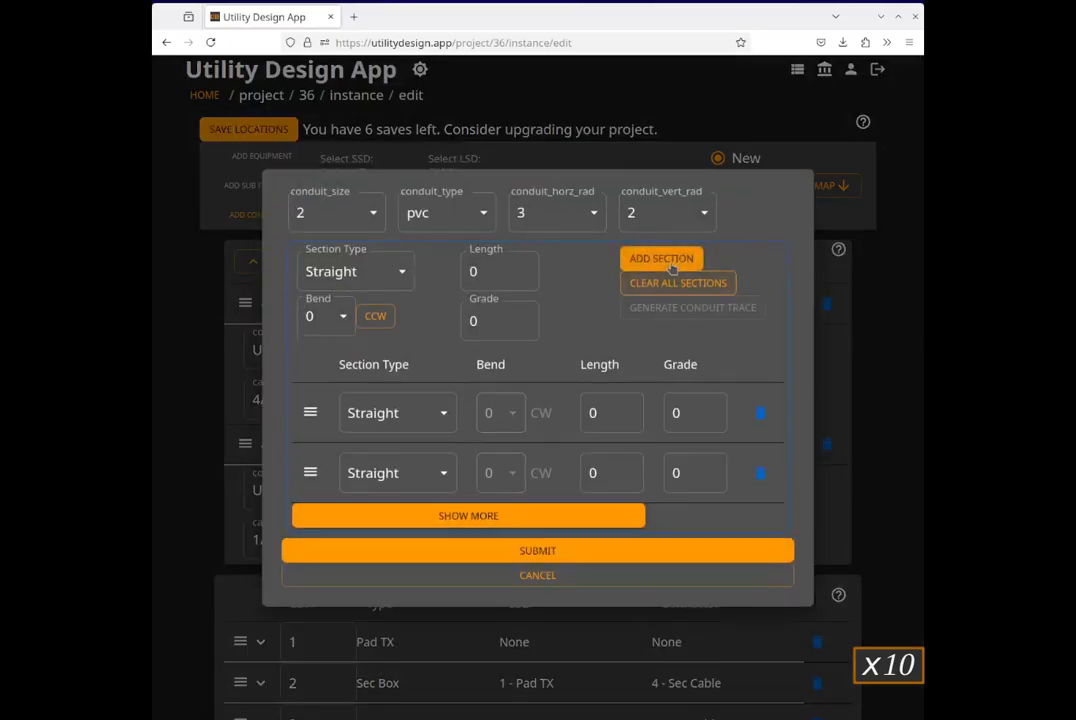
pyautogui.click(665, 167)
# Set the first four sections to a 90-degree Vert. Bend, Straight 10, a 45-degree Horz. Bend and Straight 75
pyautogui.click(400, 318)
pyautogui.click(390, 403)
pyautogui.click(398, 439)
pyautogui.click(595, 498)
pyautogui.write('75')
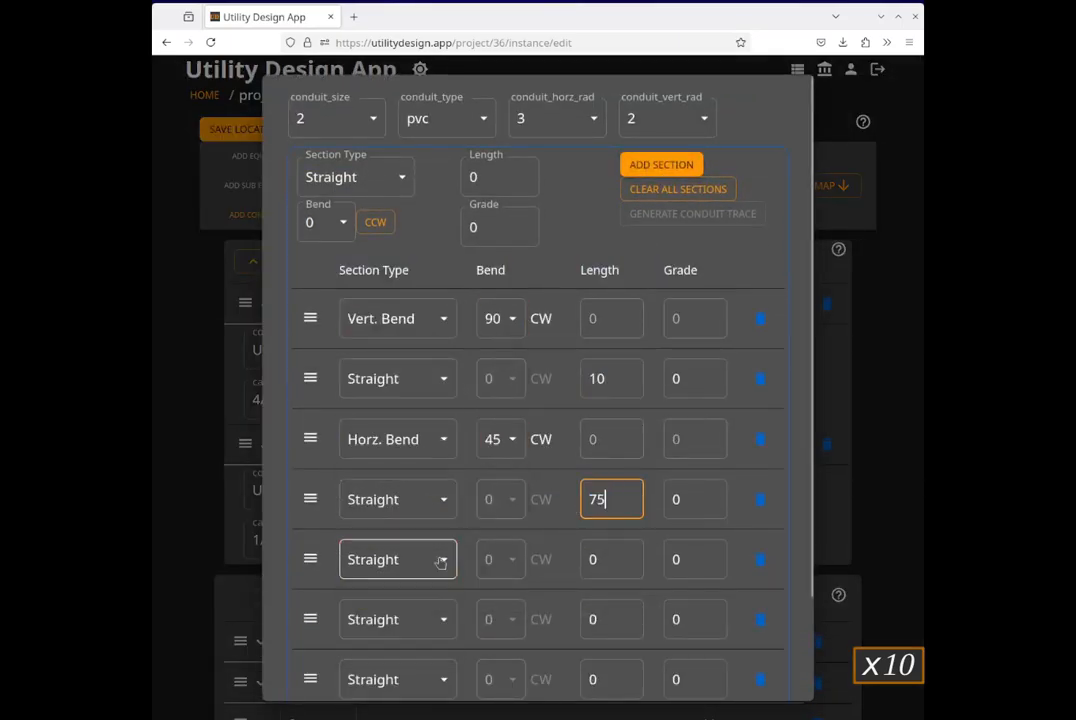
# Define the trace's remaining sections, including a straight length of 10, submit the trace and collapse the cable details
pyautogui.click(440, 560)
pyautogui.scroll(-3, 500, 560)
pyautogui.click(600, 507)
pyautogui.write('10')
pyautogui.click(495, 567)
pyautogui.click(492, 599)
pyautogui.click(540, 645)
pyautogui.click(265, 304)
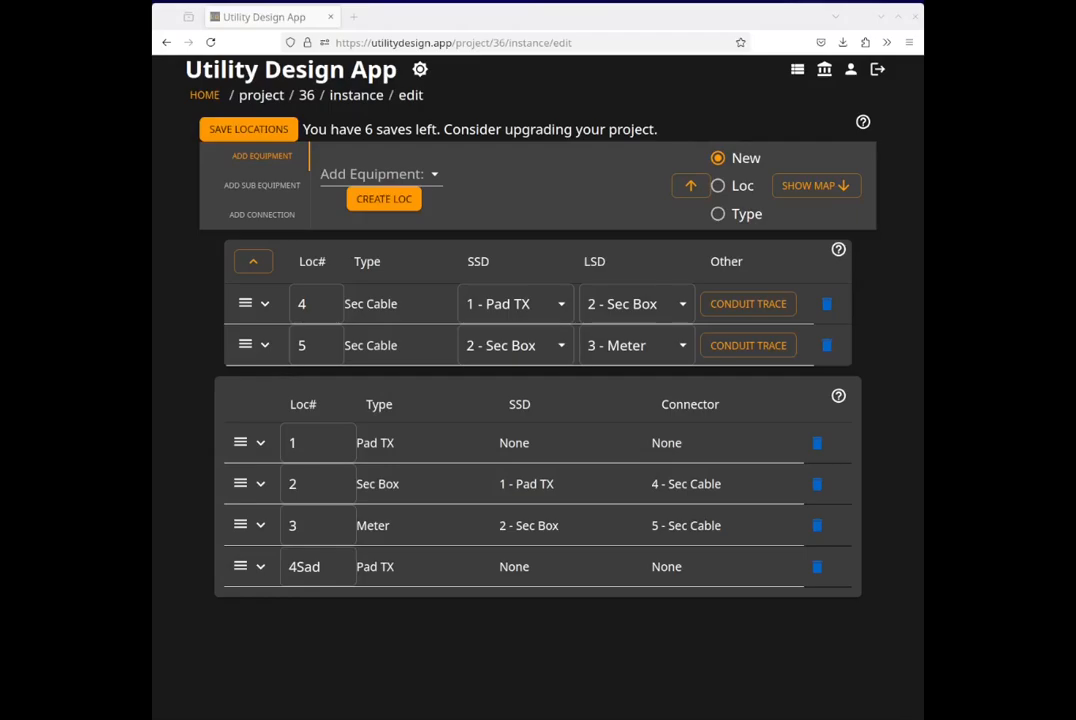
# Create a Pole equipment location below the second Pad TX
pyautogui.click(331, 173)
pyautogui.click(330, 343)
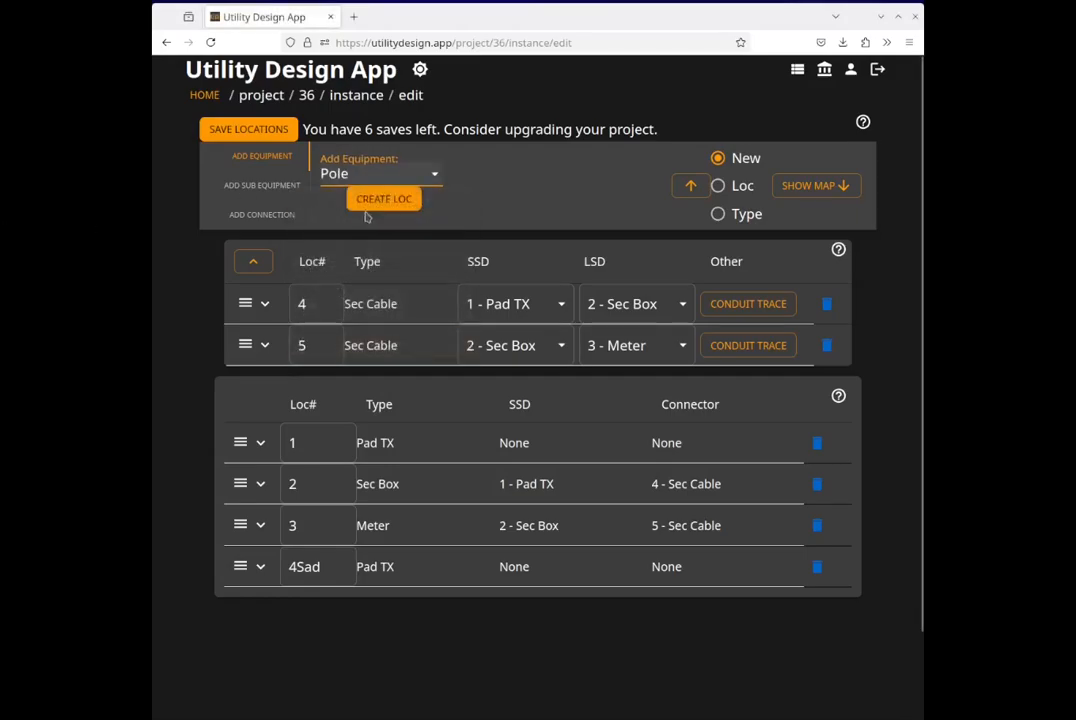
pyautogui.click(362, 202)
# Create a Pole Pri sub equipment location on base 6-Pole
pyautogui.click(262, 185)
pyautogui.click(368, 173)
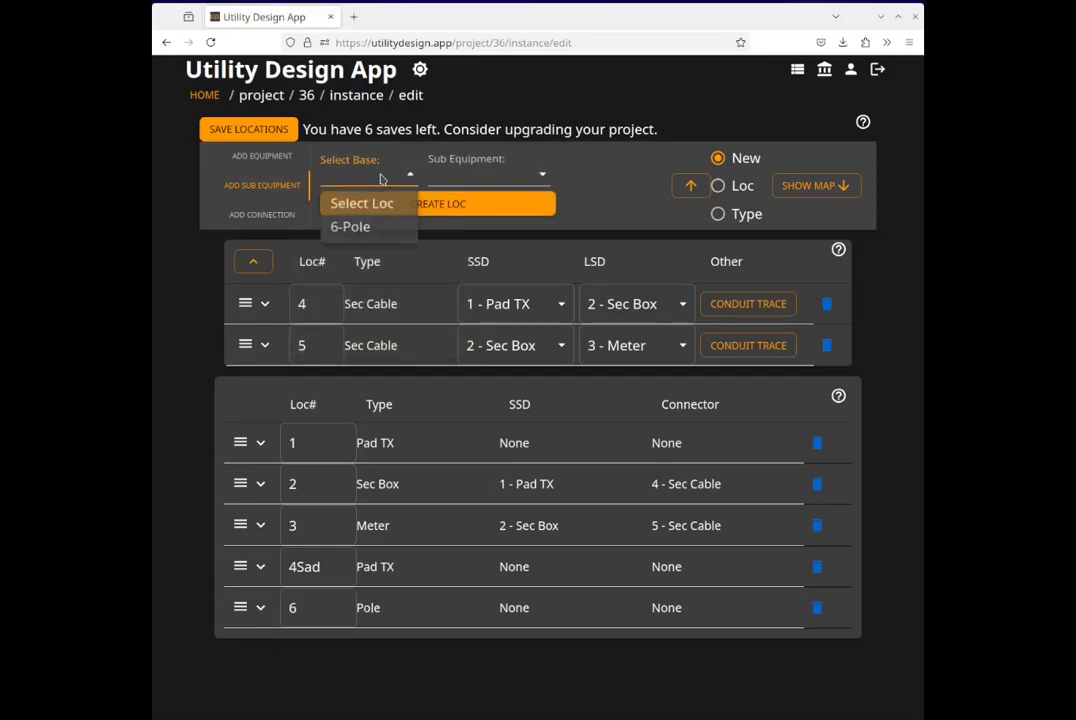
pyautogui.click(363, 229)
pyautogui.click(485, 174)
pyautogui.click(449, 274)
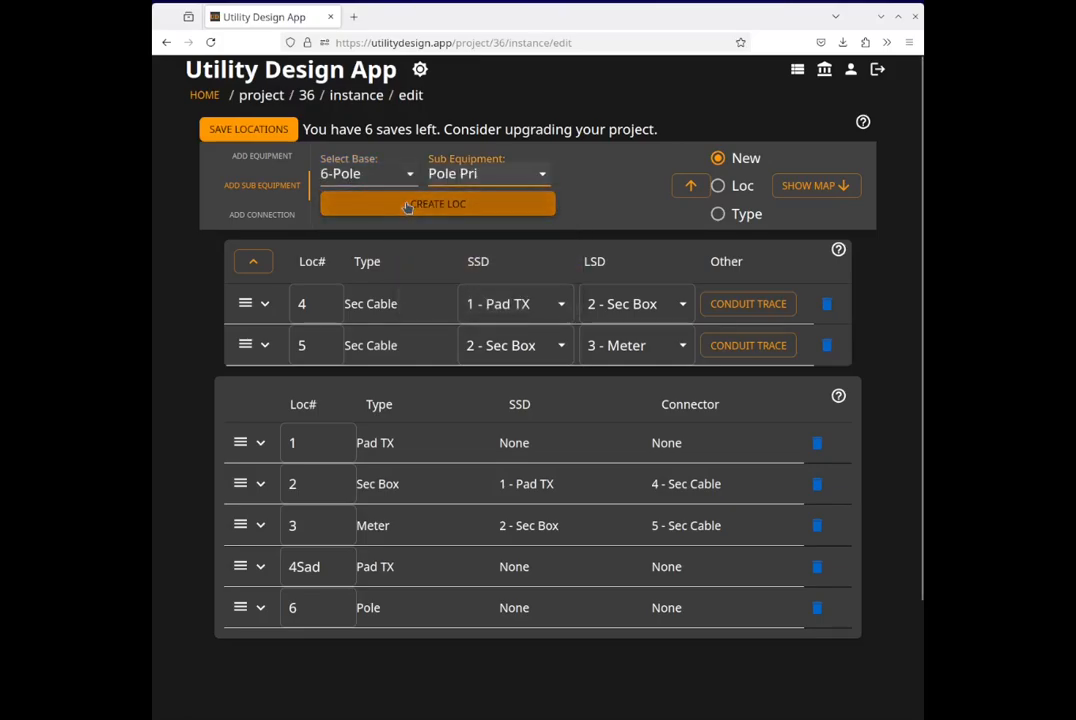
pyautogui.click(471, 205)
# Expand Pole 6's details, set depth_ft to 6, grade to 3 and size to 45, and collapse the Pole Pri details
pyautogui.scroll(-2, 317, 484)
pyautogui.click(267, 564)
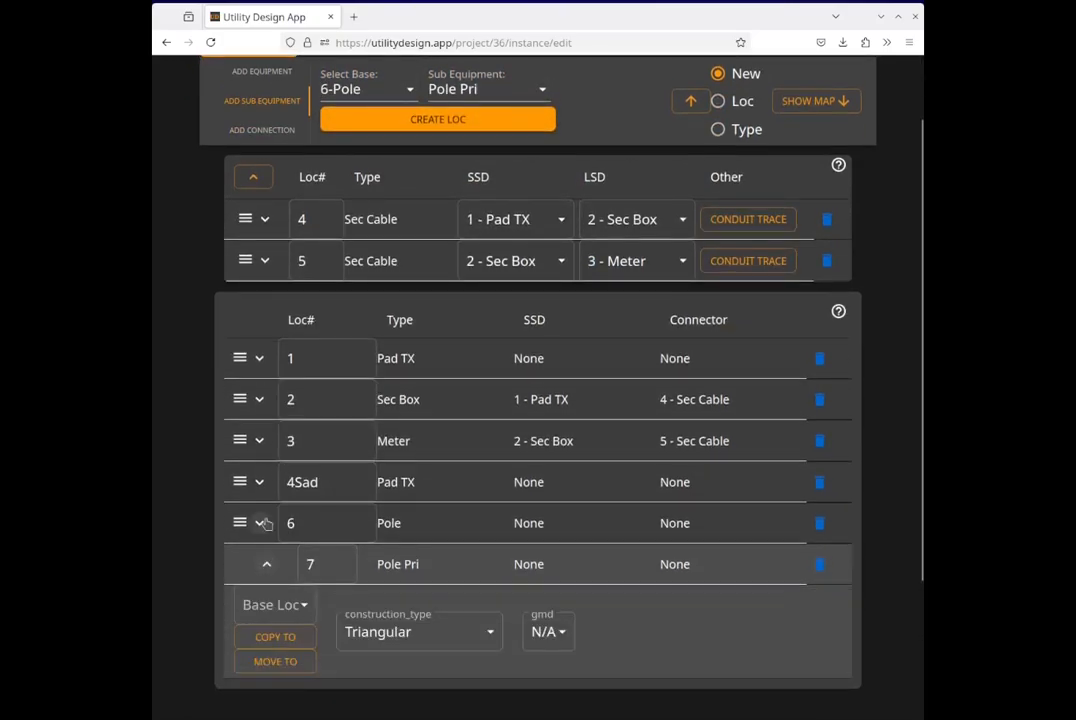
pyautogui.click(259, 521)
pyautogui.doubleClick(416, 569)
pyautogui.write('6')
pyautogui.click(336, 572)
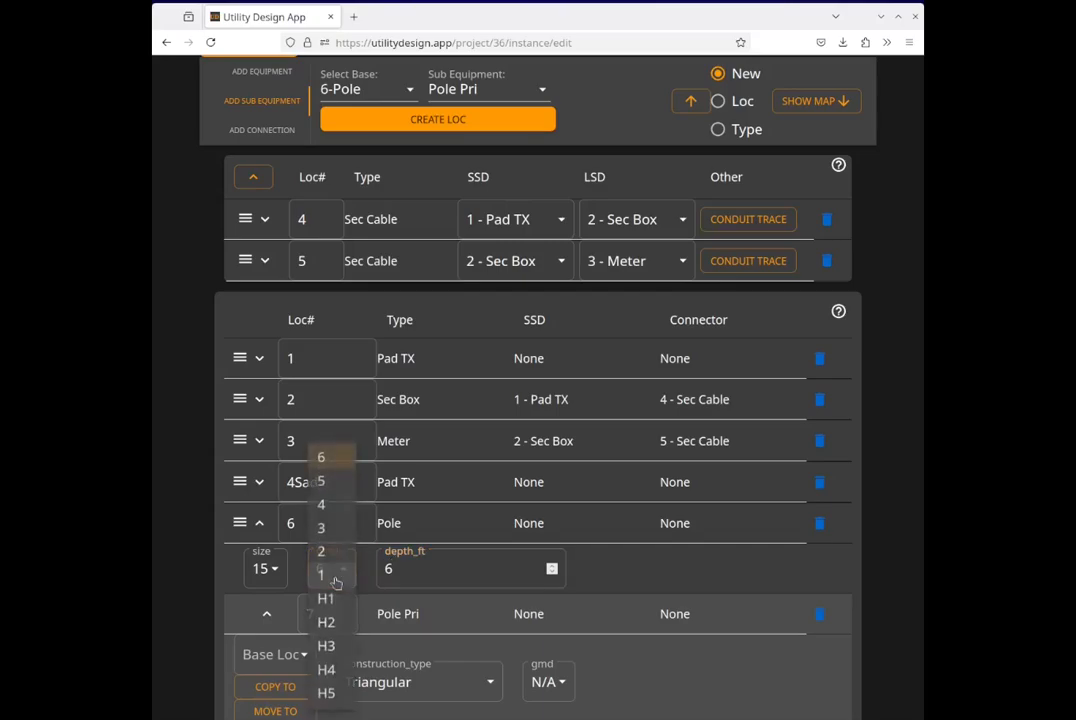
pyautogui.click(324, 523)
pyautogui.click(268, 569)
pyautogui.click(262, 434)
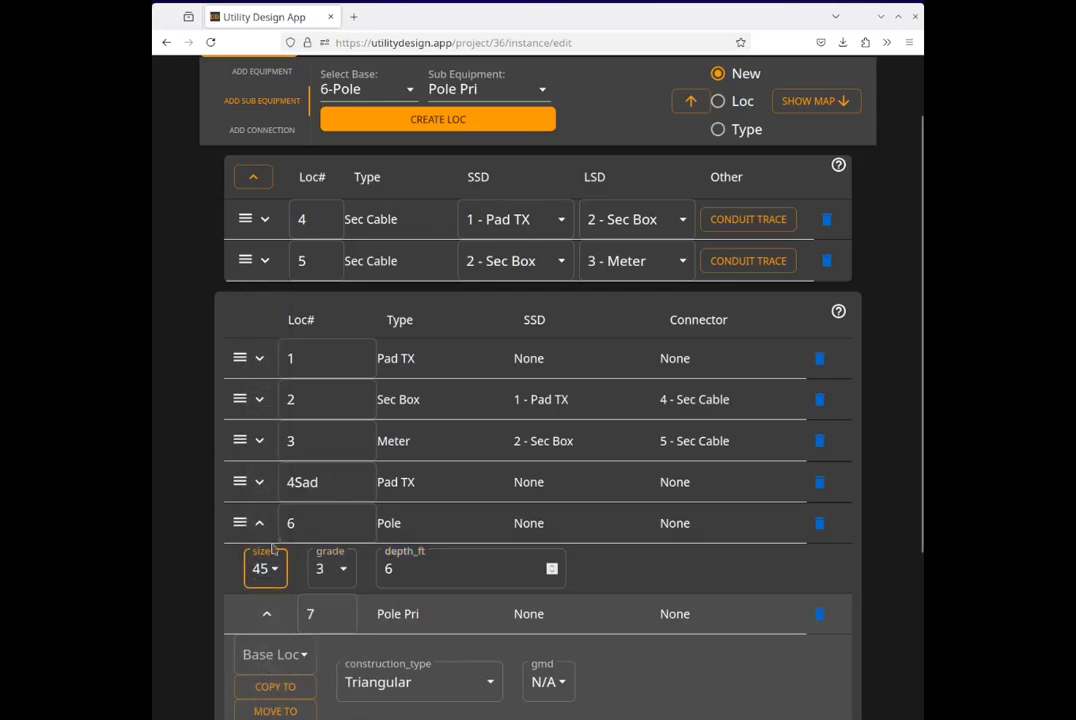
pyautogui.click(268, 614)
# Create a second Pole equipment location
pyautogui.scroll(2, 290, 280)
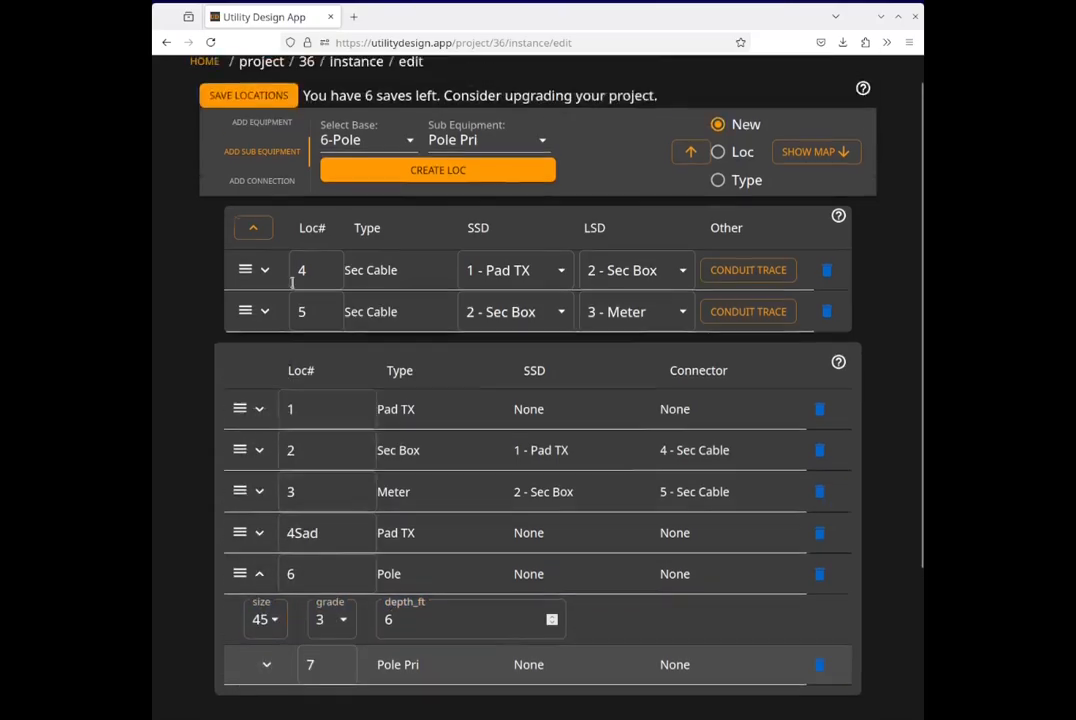
pyautogui.click(262, 156)
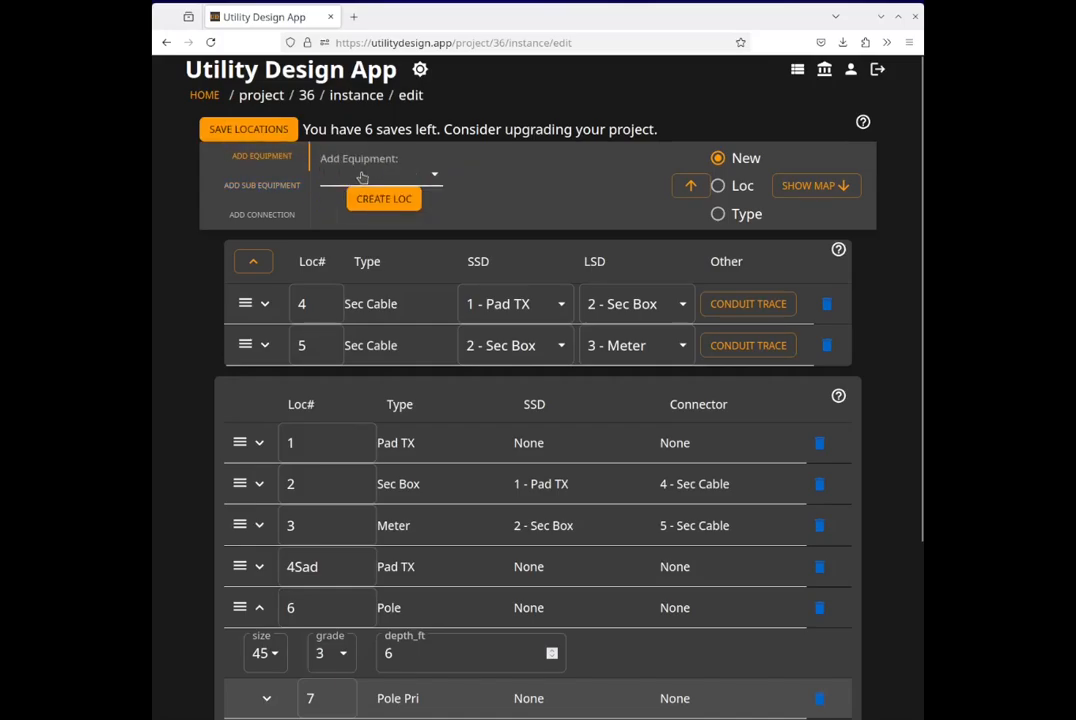
pyautogui.click(362, 177)
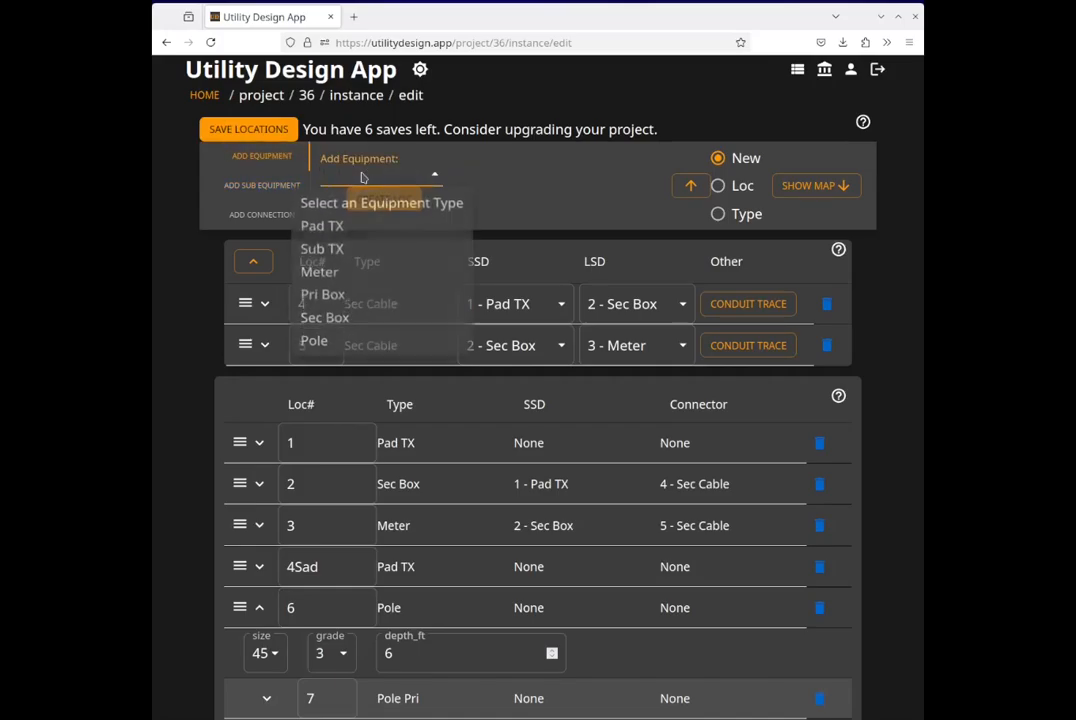
pyautogui.click(333, 346)
pyautogui.click(379, 207)
# Create a Pole Pri sub equipment location on base 8-Pole
pyautogui.click(265, 185)
pyautogui.click(371, 179)
pyautogui.click(354, 246)
pyautogui.click(443, 182)
pyautogui.click(434, 274)
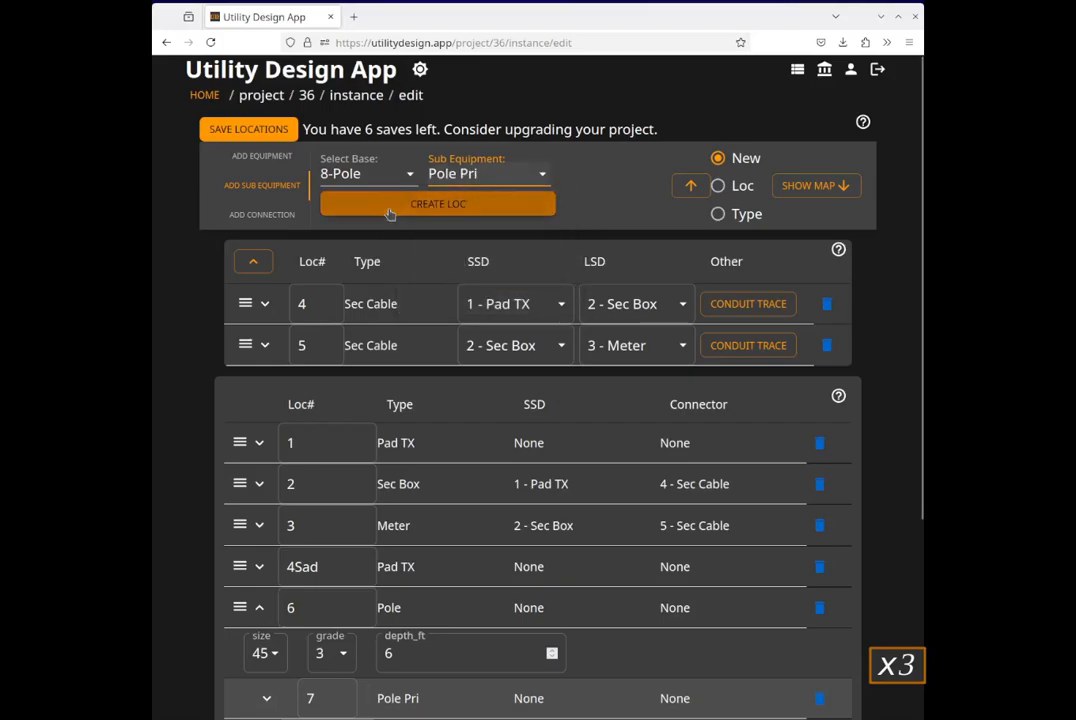
pyautogui.click(390, 212)
# Expand Pole 8's details and set depth_ft to 7, grade to 2 and size to 55
pyautogui.scroll(-4, 250, 442)
pyautogui.click(262, 431)
pyautogui.click(262, 431)
pyautogui.click(262, 431)
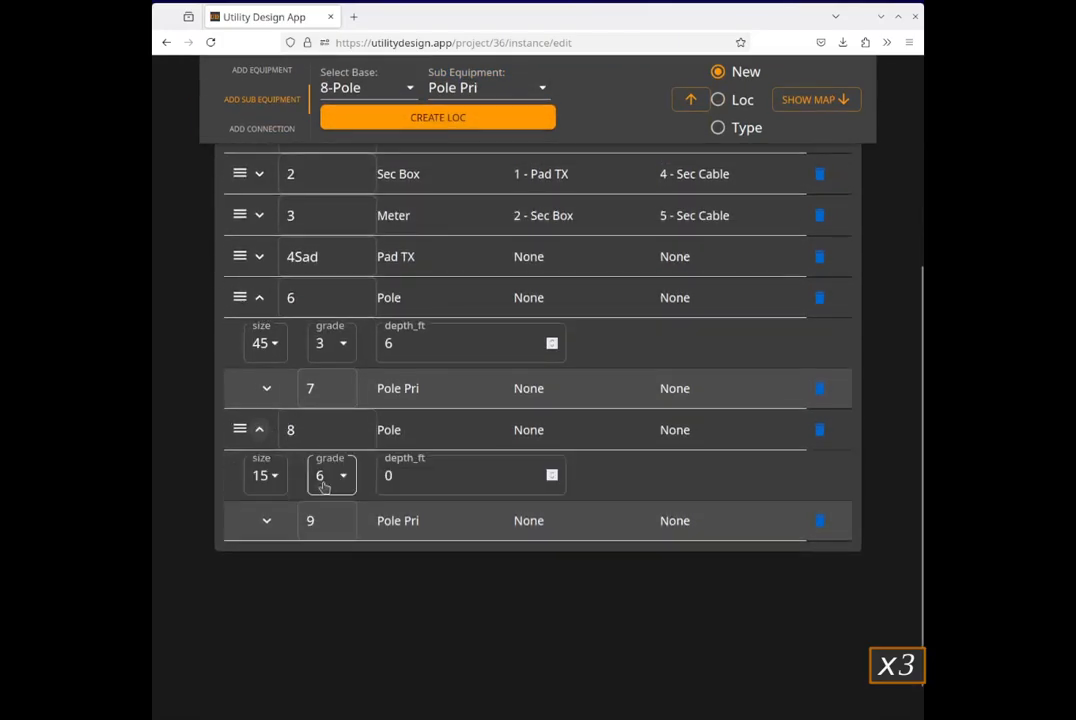
pyautogui.moveTo(402, 477); pyautogui.dragTo(374, 480)
pyautogui.write('7')
pyautogui.click(328, 478)
pyautogui.click(326, 555)
pyautogui.click(268, 480)
pyautogui.click(268, 482)
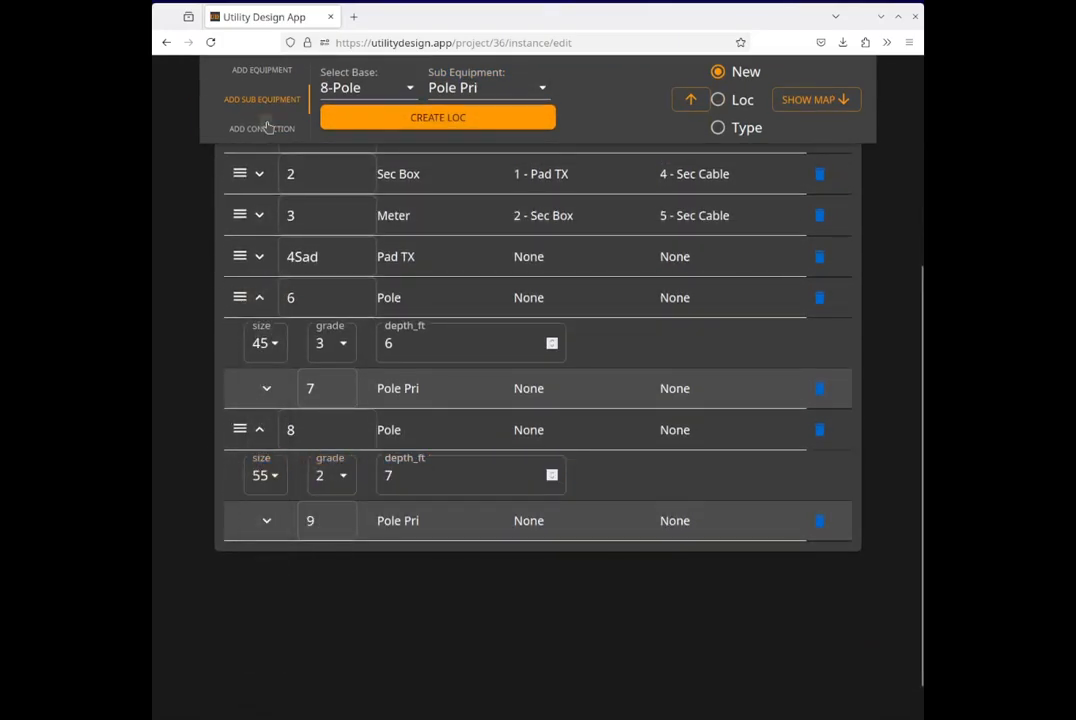
# Create a connection with 7-Pole Pri as SSD and 9-Pole Pri as LSD
pyautogui.click(267, 127)
pyautogui.click(360, 88)
pyautogui.click(384, 259)
pyautogui.click(465, 90)
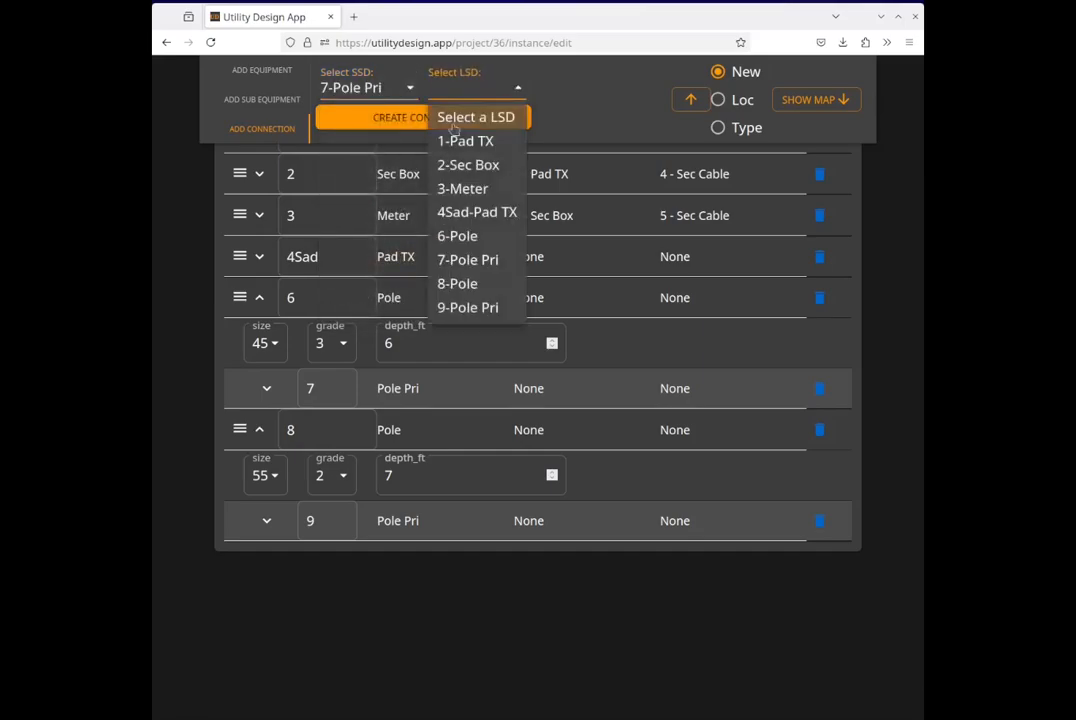
pyautogui.click(467, 307)
pyautogui.click(455, 118)
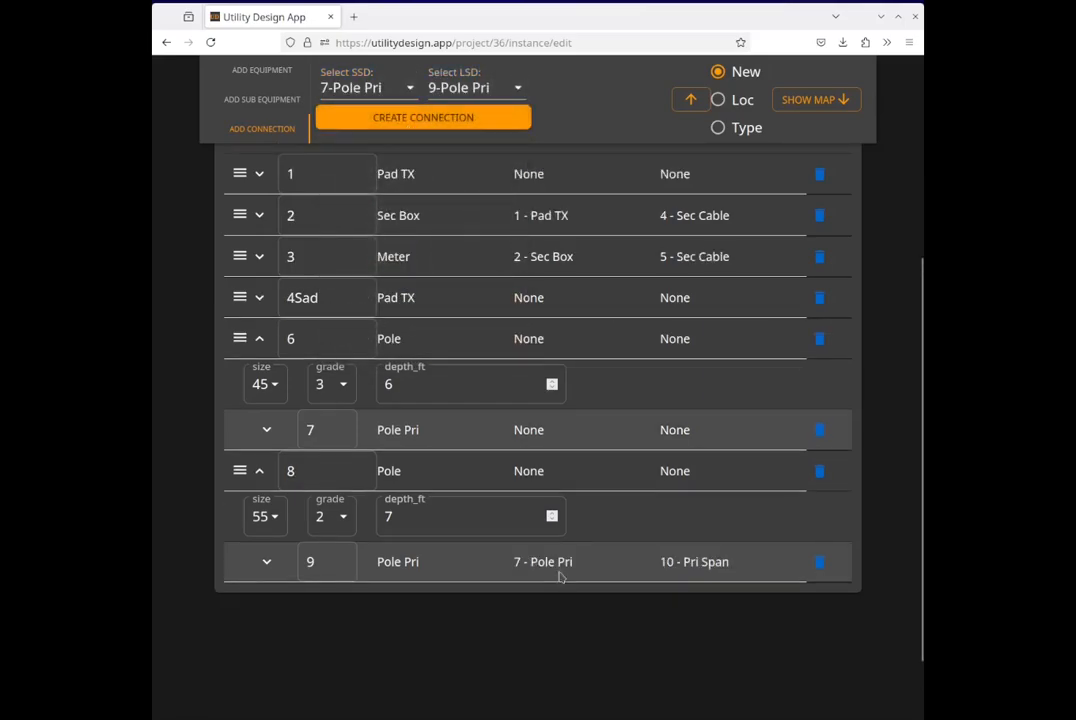
# For Pri Span 10, set conductor_type to CU, cable_size to 1/0 and wire_set to 3, choose a voltage rating, and collapse its details
pyautogui.click(264, 331)
pyautogui.click(448, 376)
pyautogui.click(310, 376)
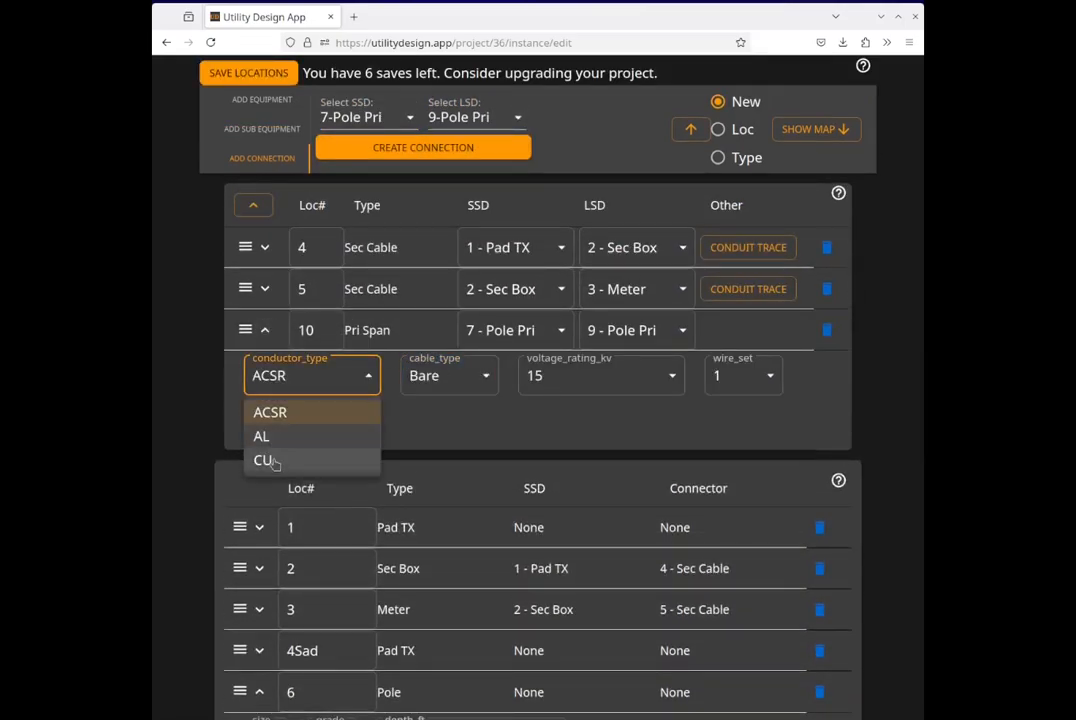
pyautogui.click(268, 461)
pyautogui.click(285, 425)
pyautogui.click(269, 503)
pyautogui.click(743, 376)
pyautogui.click(718, 460)
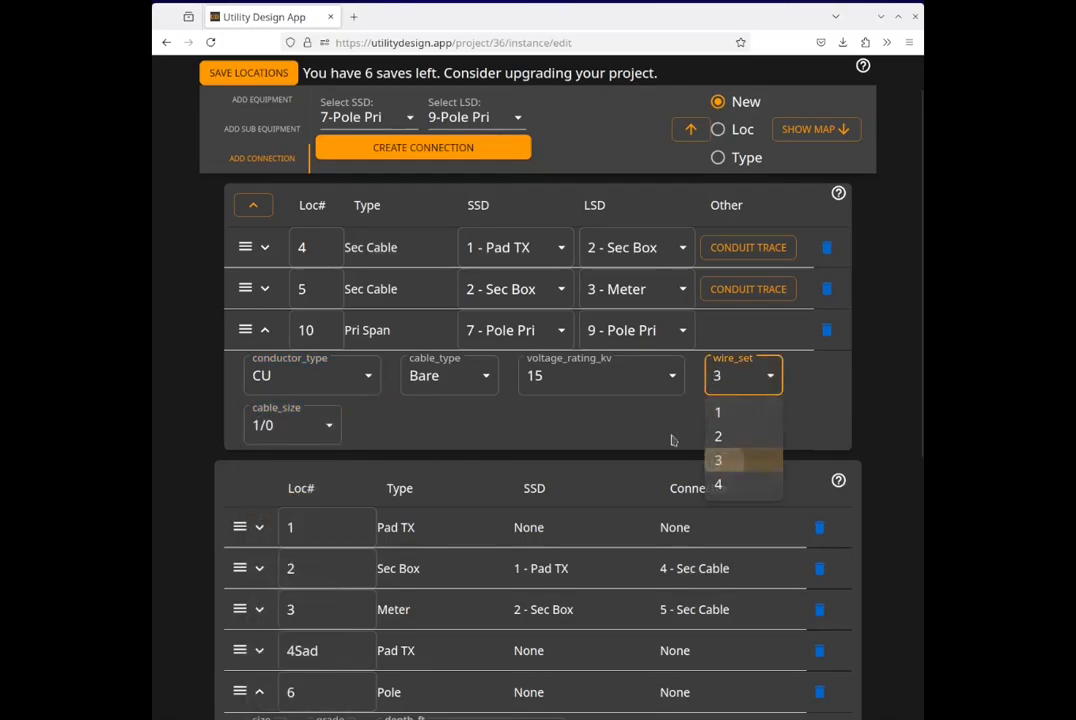
pyautogui.click(605, 378)
pyautogui.click(566, 436)
pyautogui.click(263, 330)
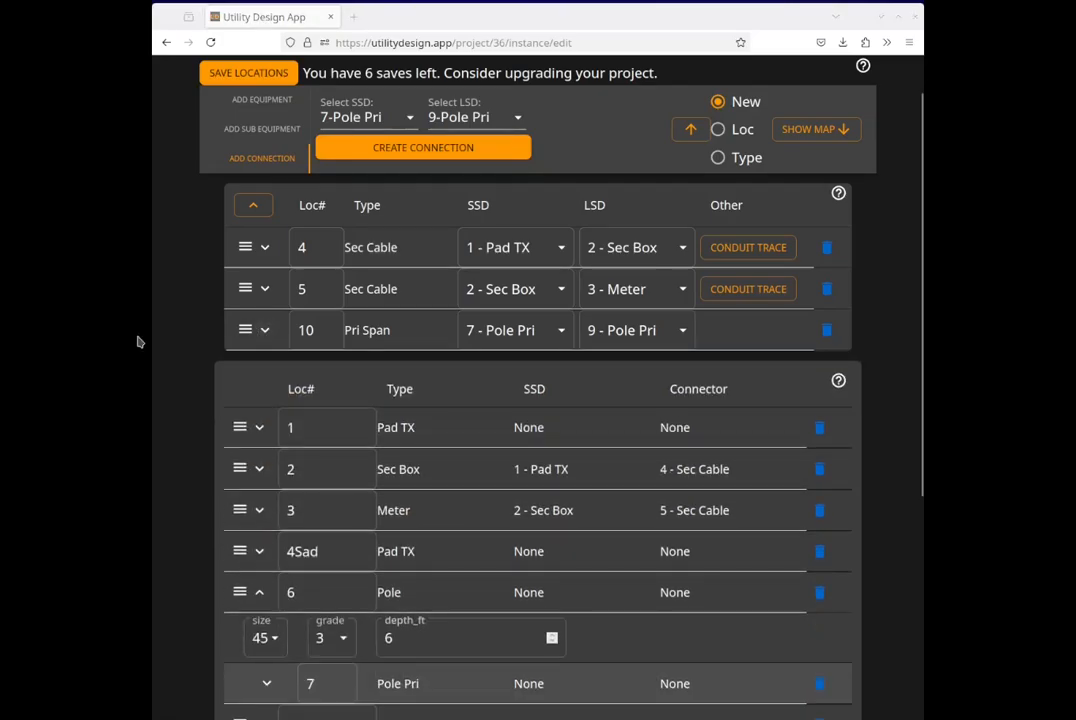
# Show the project map above the connection and location lists
pyautogui.click(822, 186)
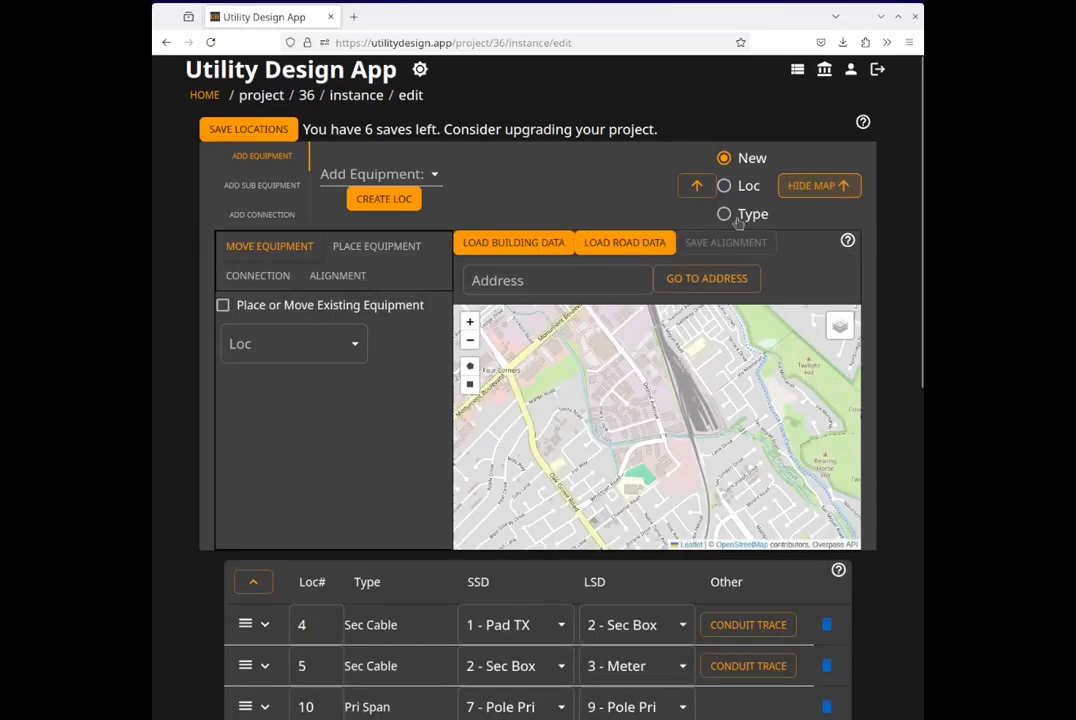
pyautogui.scroll(-5, 300, 640)
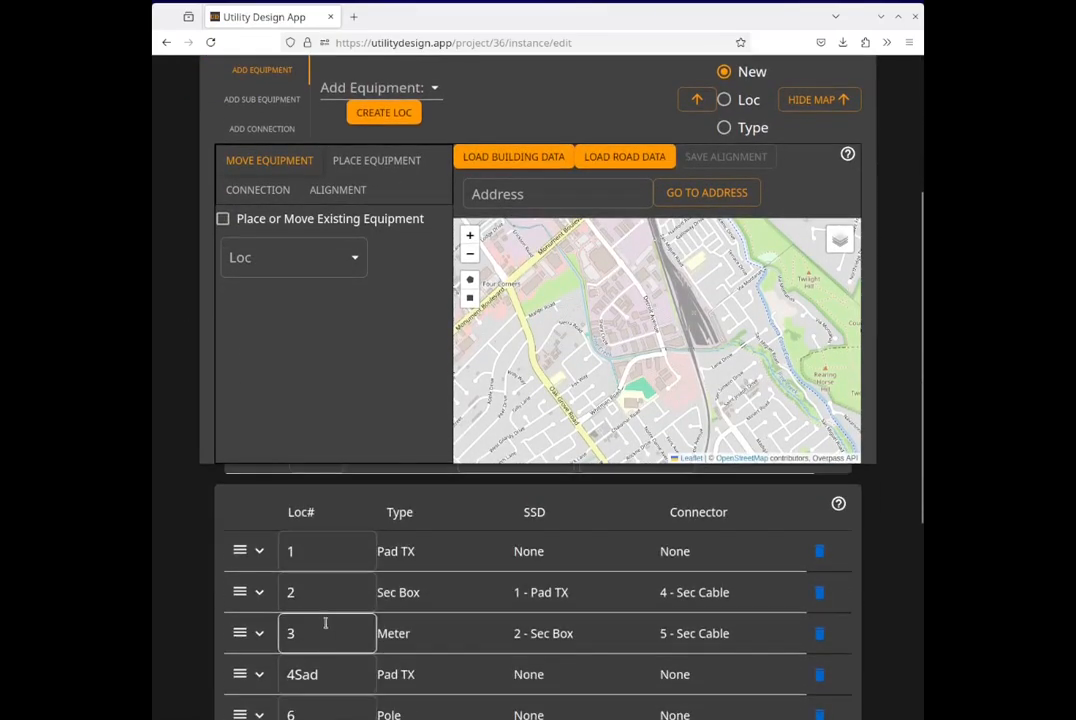
pyautogui.scroll(-3, 327, 617)
pyautogui.scroll(10, 327, 617)
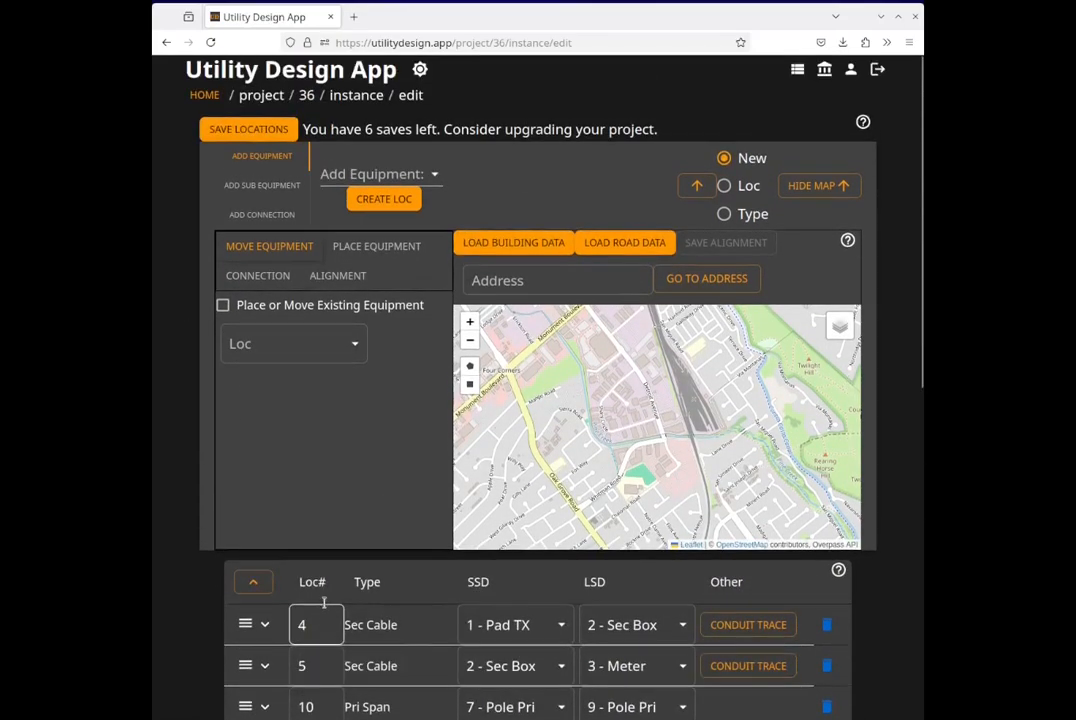
# Go to the project's street address on the map and zoom in on Forest Boulevard at 81st Street
pyautogui.click(535, 274)
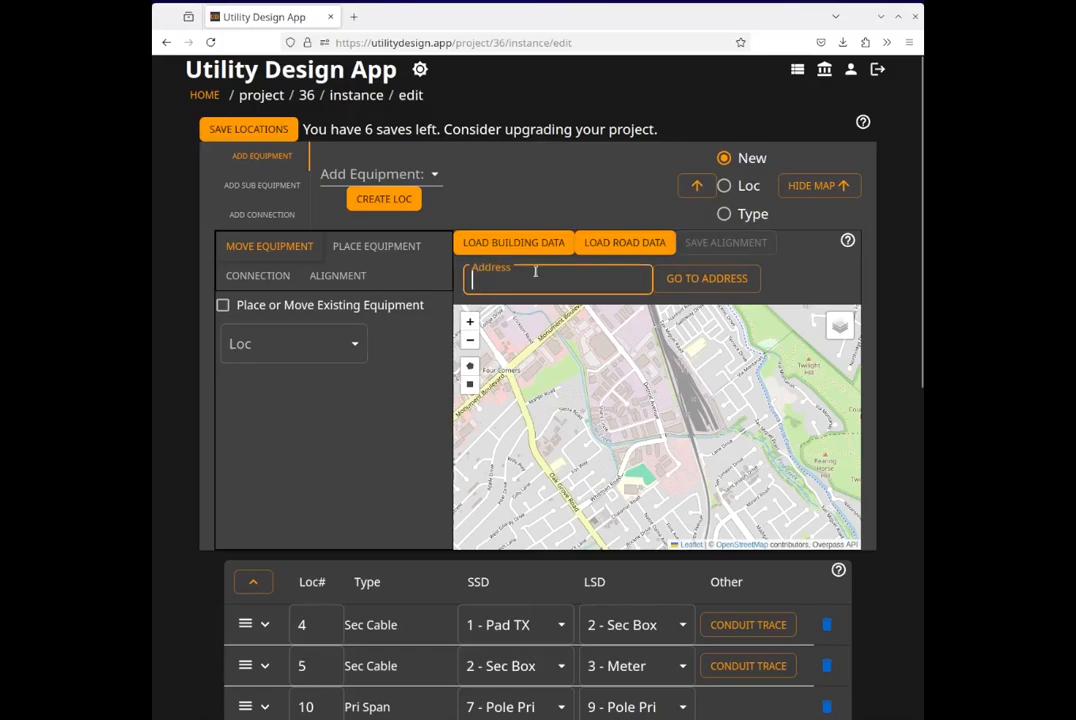
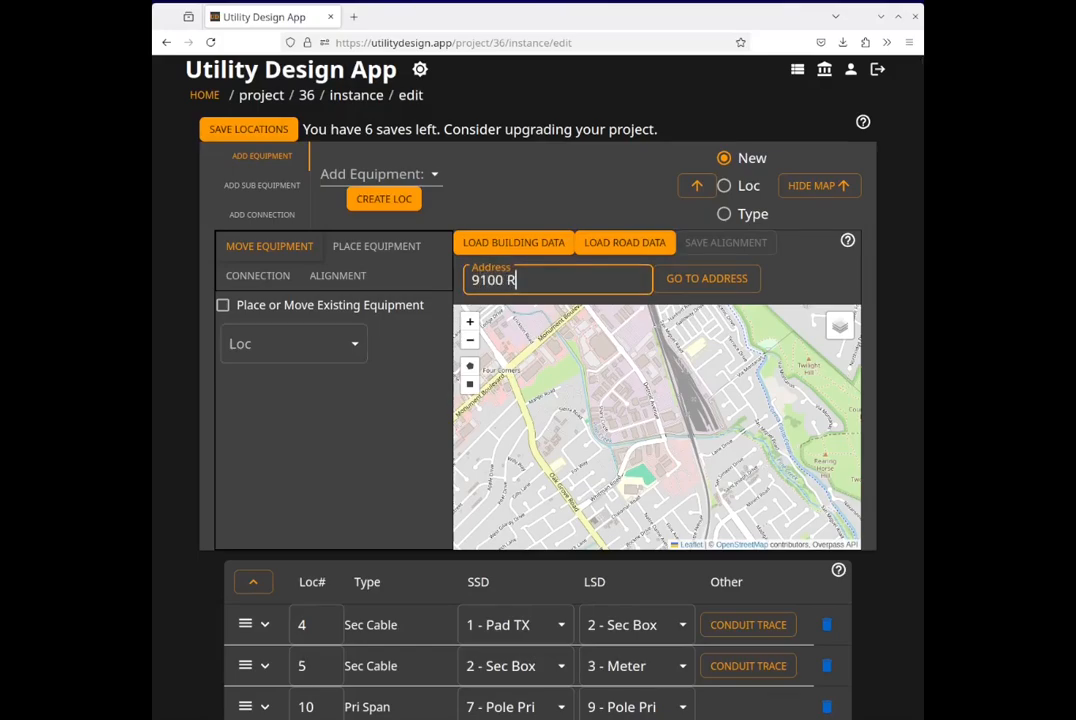
pyautogui.click(676, 282)
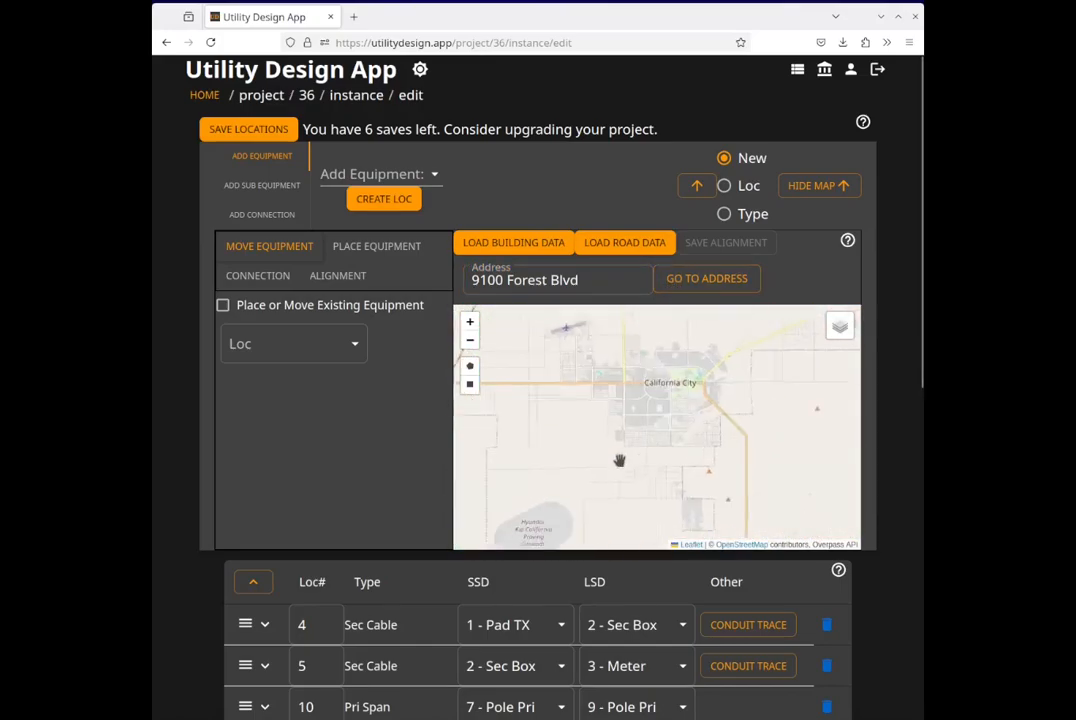
pyautogui.moveTo(584, 441); pyautogui.dragTo(776, 418)
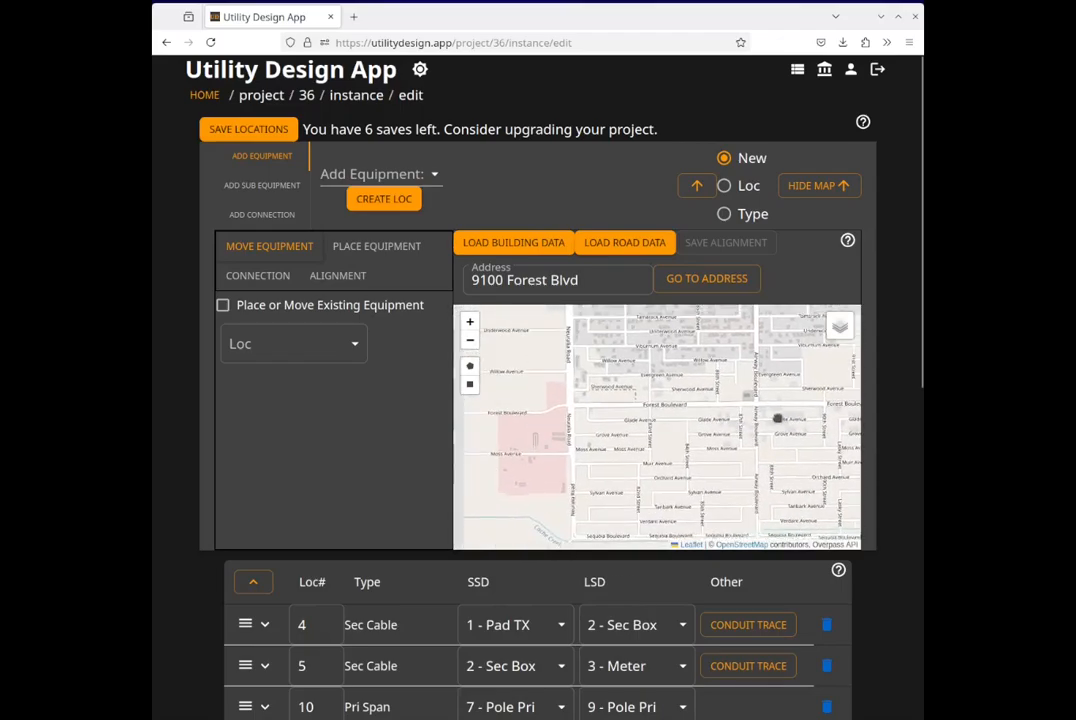
pyautogui.scroll(2, 598, 407)
pyautogui.click(470, 324)
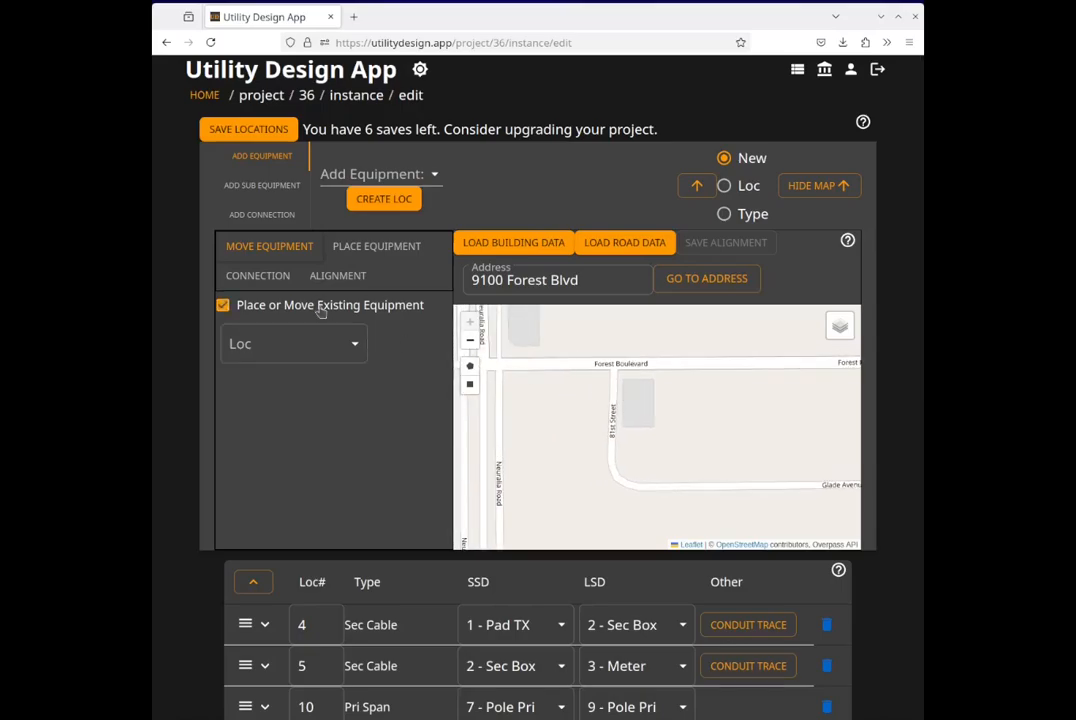
# Enable placing existing equipment and place Pad TX 1 west and Sec Box 2 east of 81st Street, near its curve
pyautogui.click(298, 344)
pyautogui.click(252, 403)
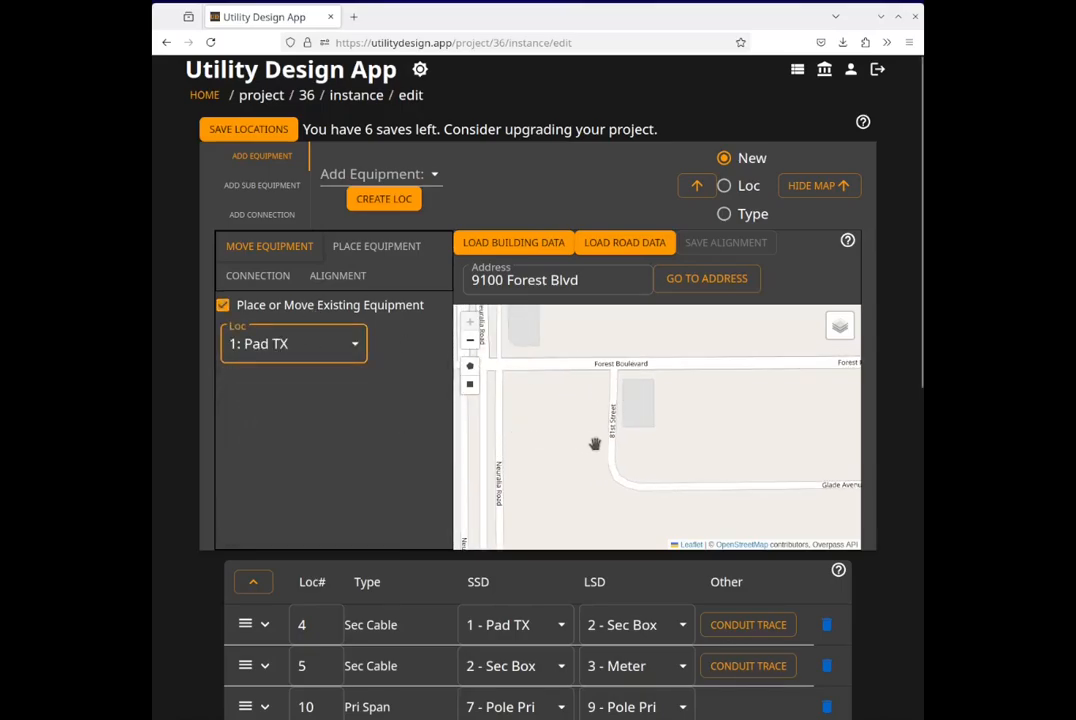
pyautogui.click(599, 444)
pyautogui.click(301, 347)
pyautogui.click(270, 427)
pyautogui.click(625, 447)
# Place Meter 3 southeast of Sec Box 2, and Pad TX 4Sad north of Pad TX 1 along 81st Street
pyautogui.click(305, 347)
pyautogui.click(275, 451)
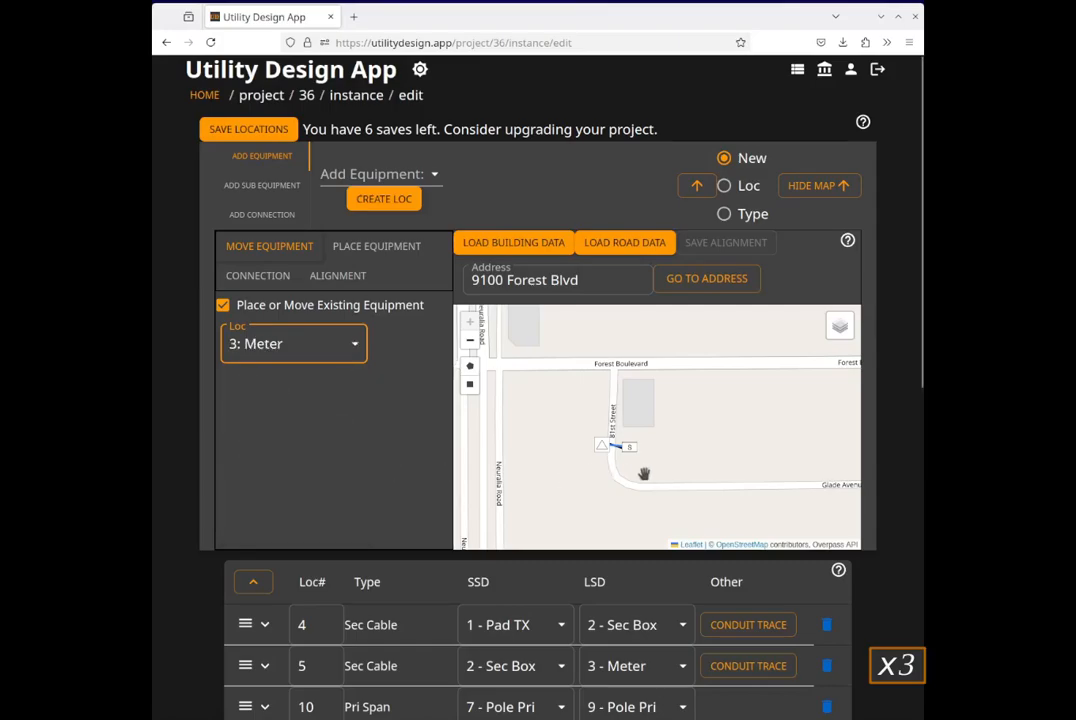
pyautogui.click(644, 473)
pyautogui.click(300, 344)
pyautogui.click(271, 475)
pyautogui.click(602, 399)
# Place Pole 6 and Pole 8 along the north side of Forest Boulevard, with Pole 8 at 81st Street
pyautogui.click(300, 344)
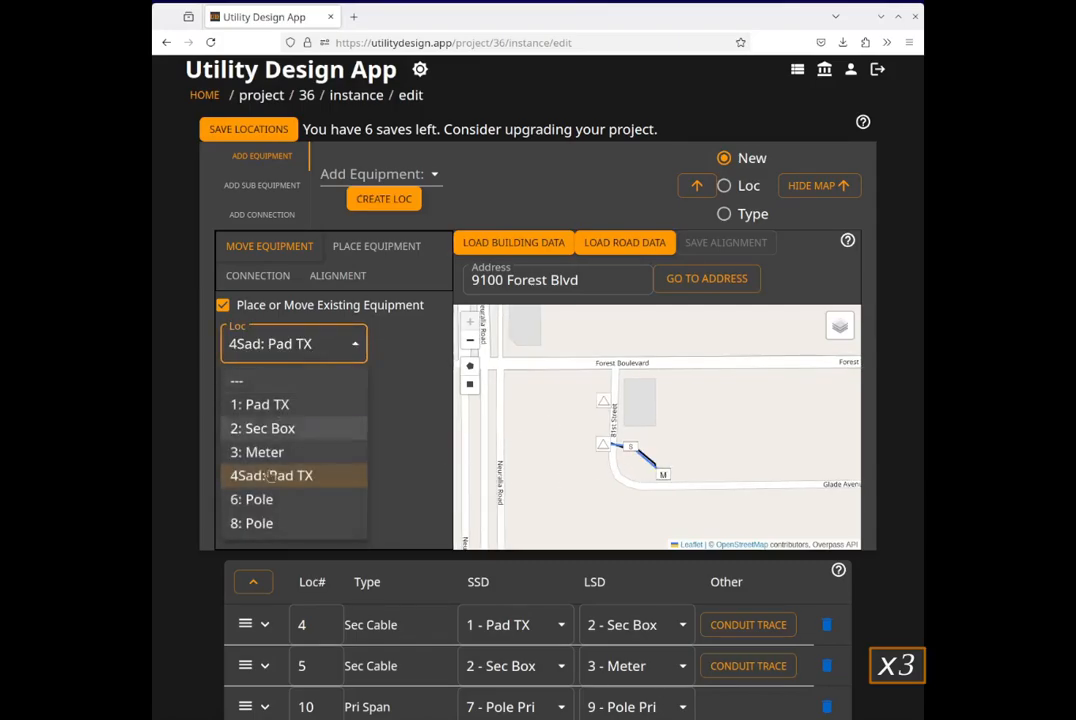
pyautogui.click(251, 499)
pyautogui.click(300, 344)
pyautogui.click(252, 523)
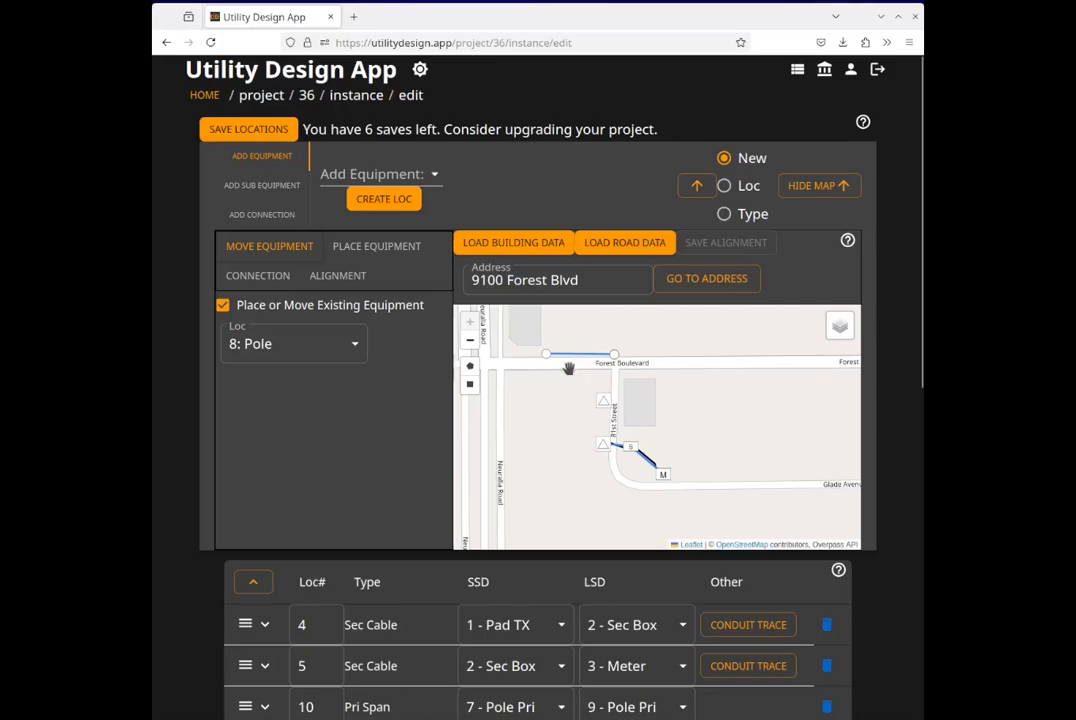
# Try the map's Connections and Equipment layer visibility options
pyautogui.moveTo(840, 332)
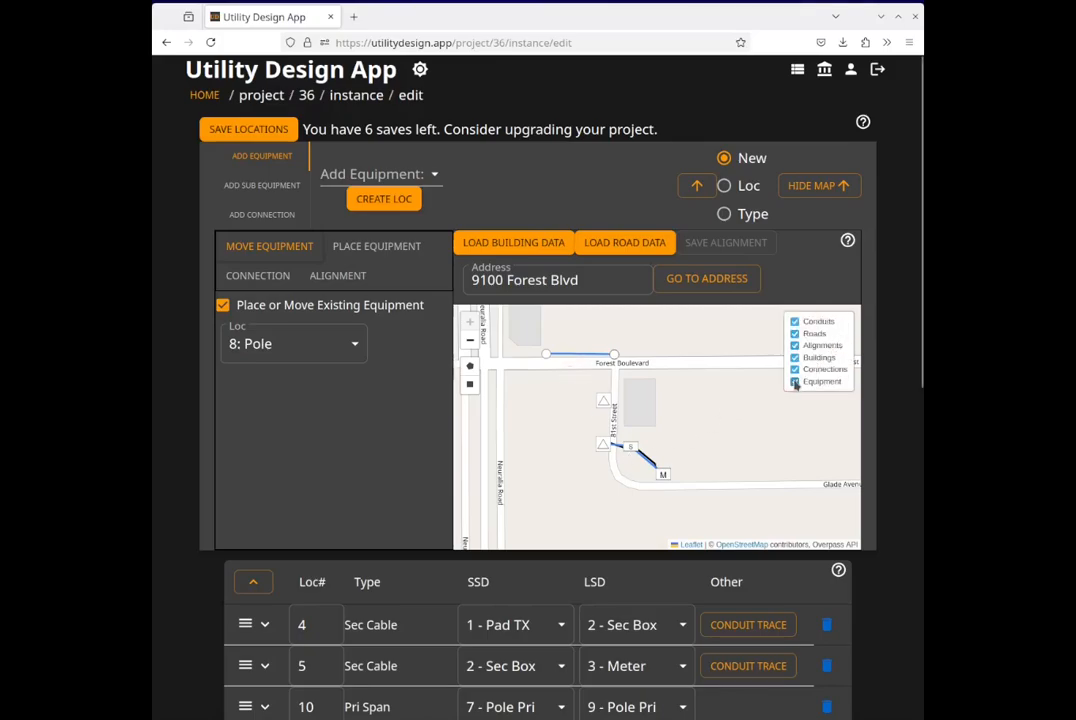
pyautogui.click(795, 369)
pyautogui.click(795, 381)
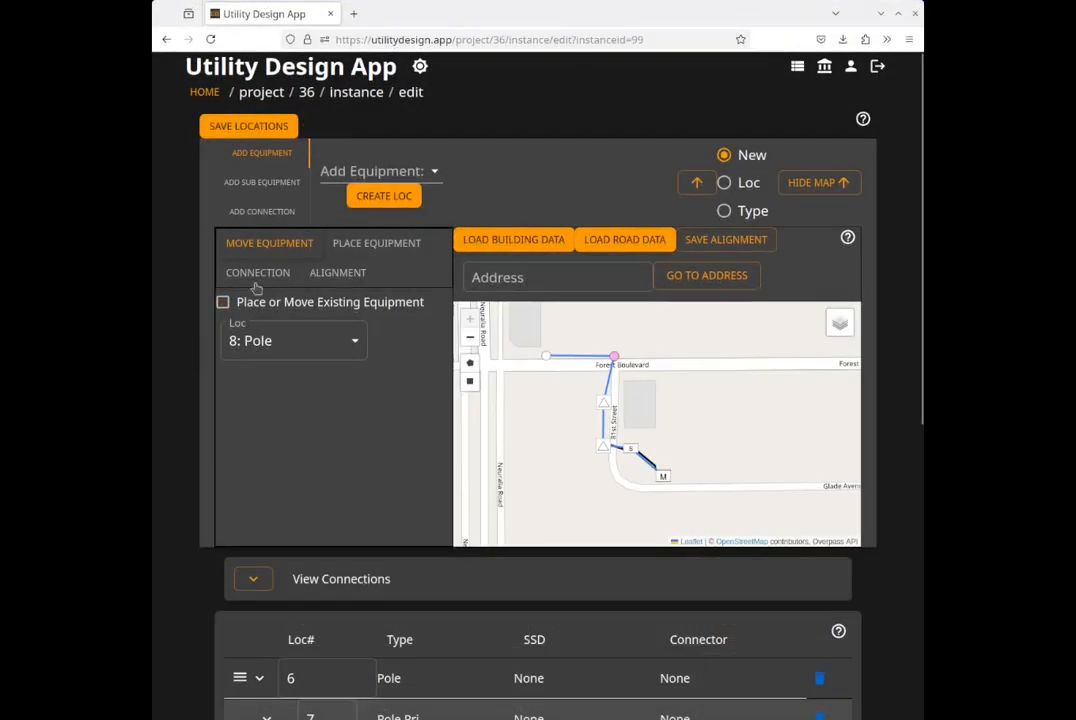
# Examine the source and load sides of the pole-to-pole span and the Pole 8 to Pad TX 4Sad cable on the map
pyautogui.click(257, 278)
pyautogui.click(568, 358)
pyautogui.click(612, 384)
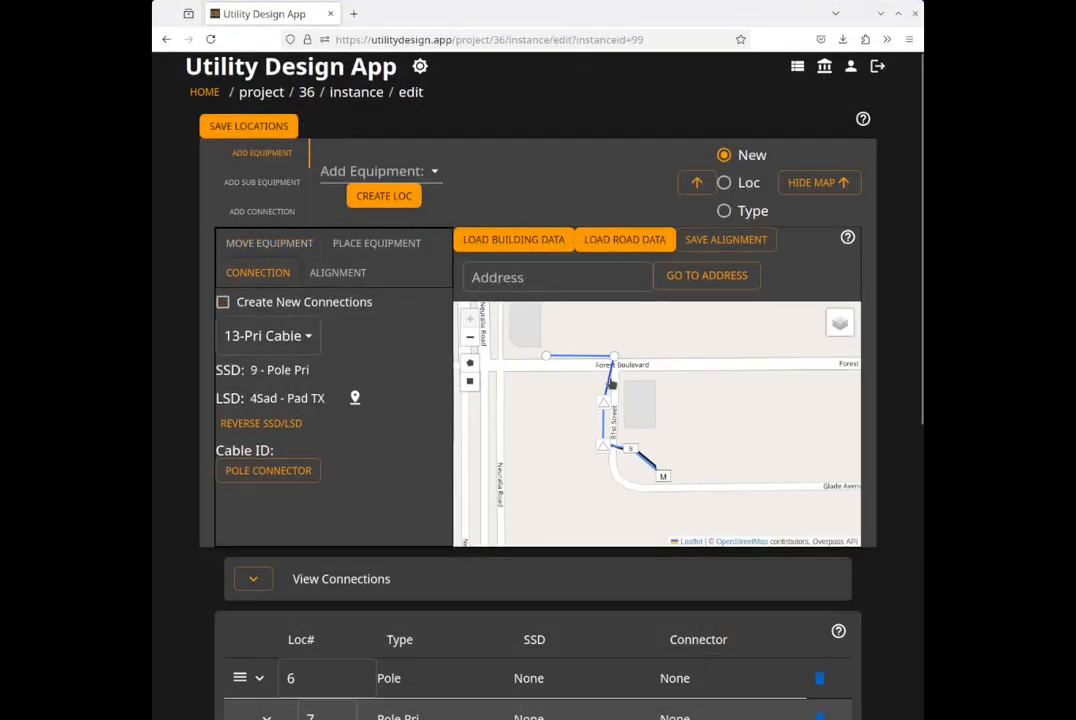
# Select Pole 6, Pad TX 4Sad and Pad TX 1 on the map to identify them, and show the options for placing new equipment
pyautogui.click(269, 244)
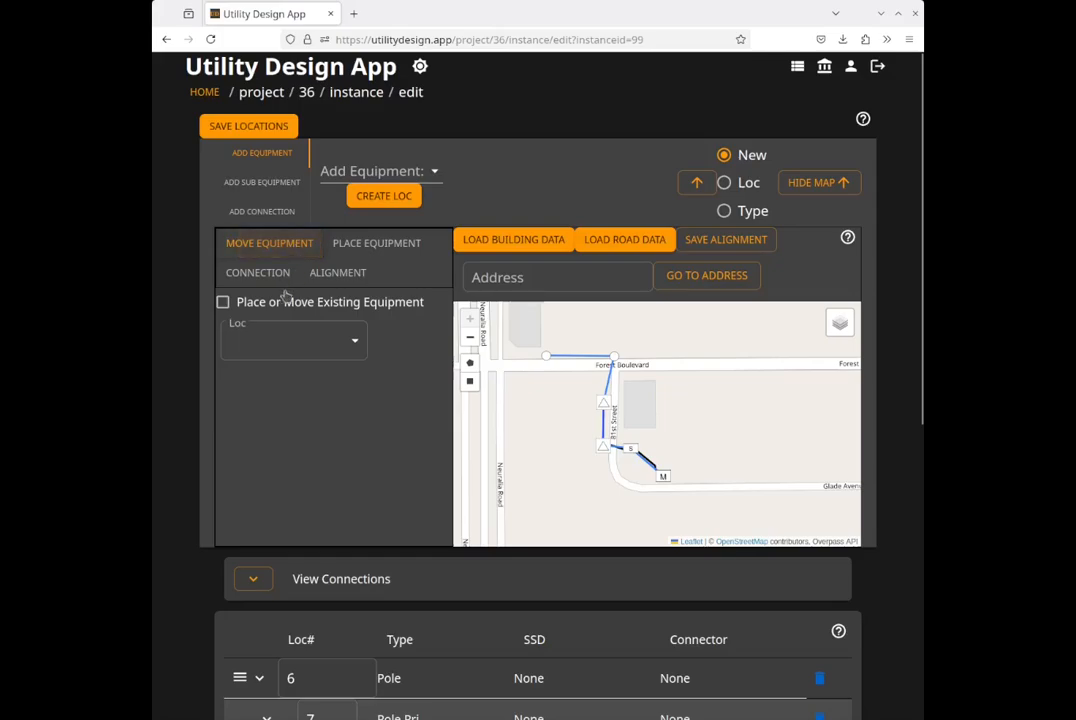
pyautogui.click(546, 357)
pyautogui.click(603, 401)
pyautogui.click(603, 446)
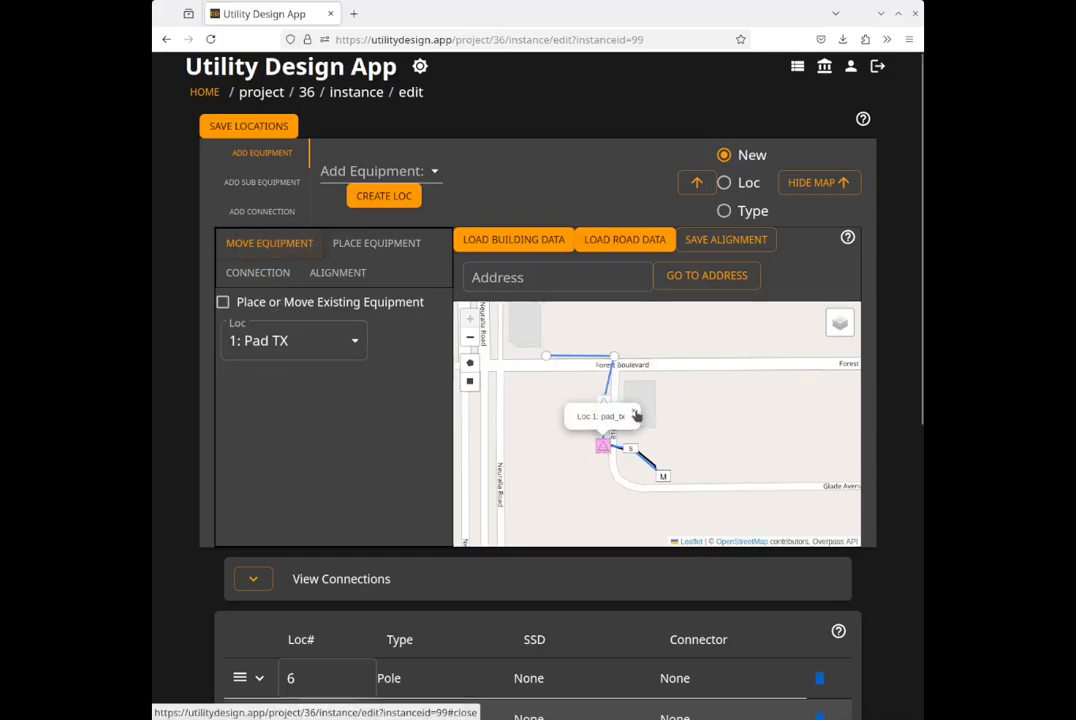
pyautogui.click(635, 415)
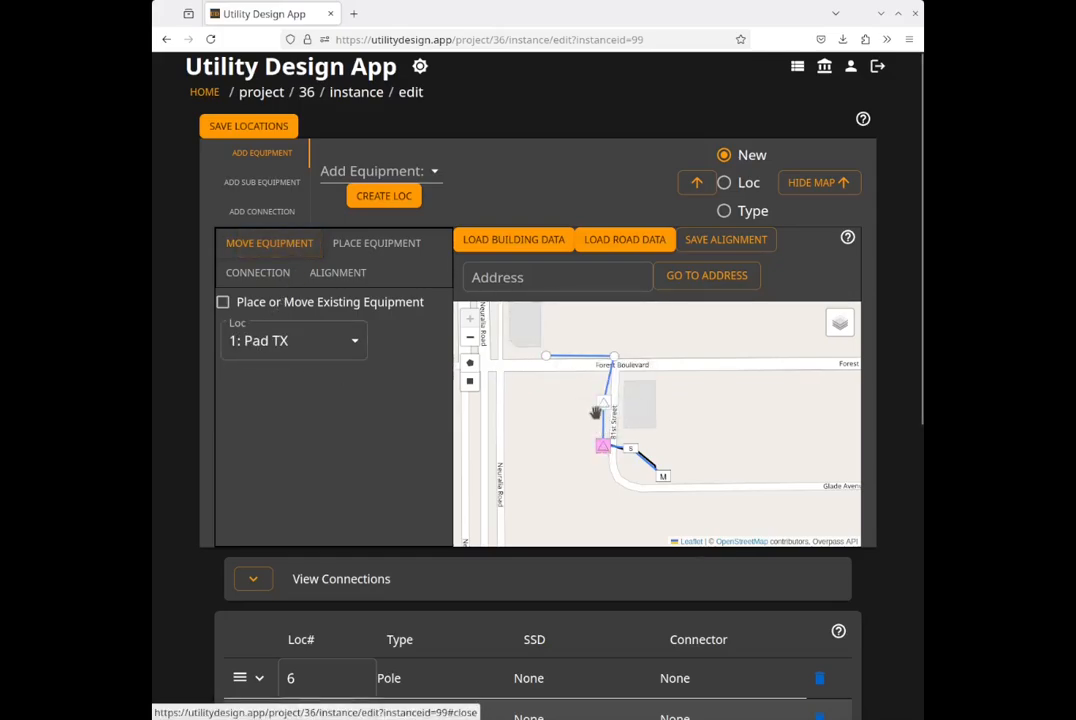
pyautogui.click(358, 251)
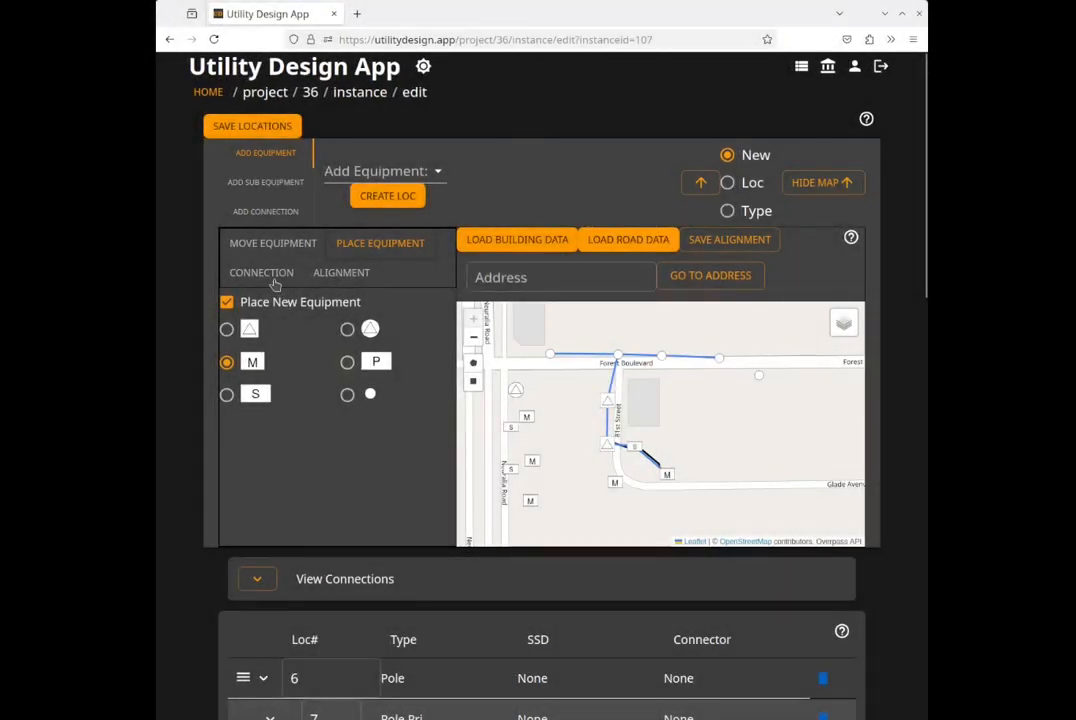
# Enable creating new connections on the map and connect the two southern meters near Neuralia Road to Sec Box 15
pyautogui.click(274, 280)
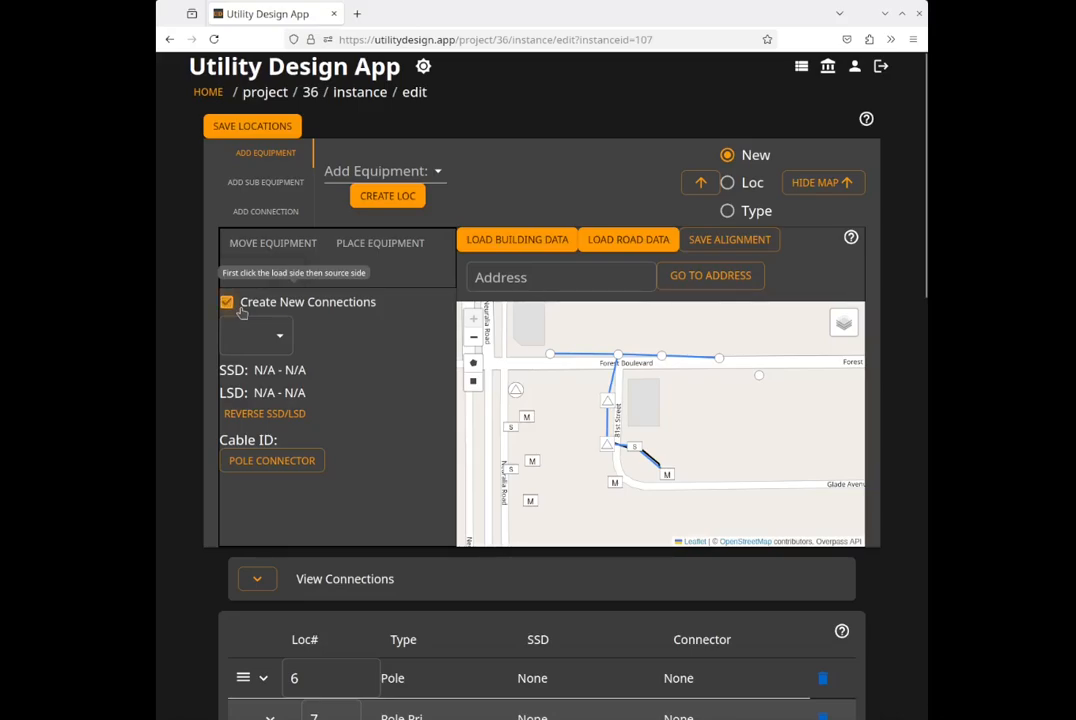
pyautogui.click(528, 502)
pyautogui.click(561, 467)
pyautogui.click(511, 470)
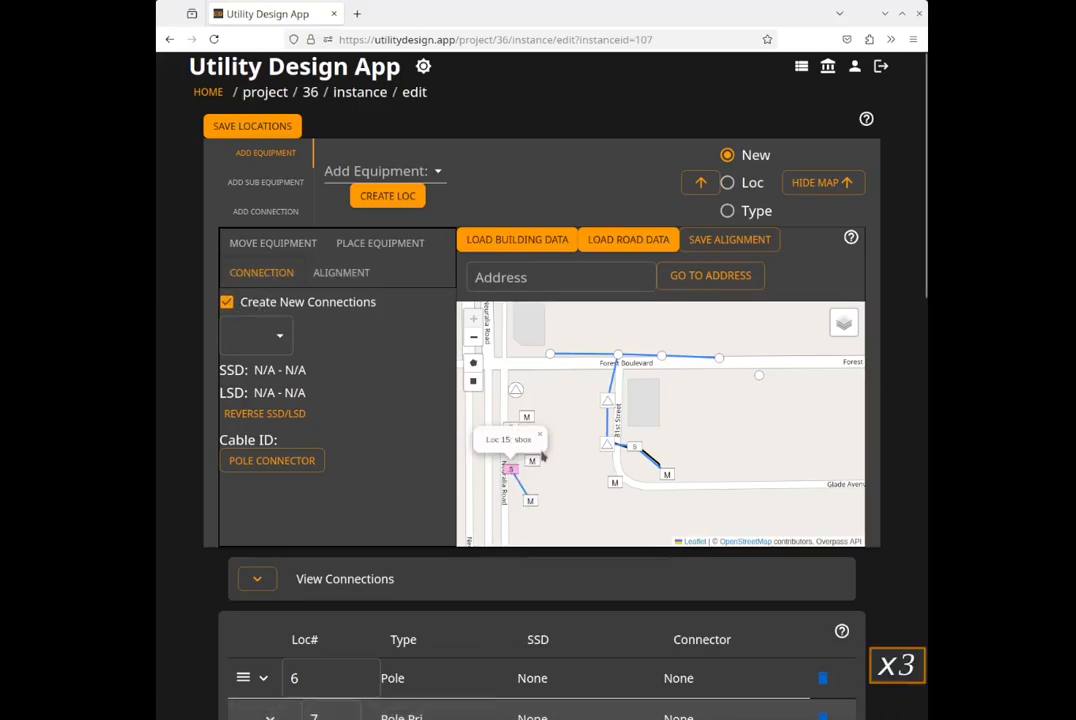
pyautogui.click(540, 435)
pyautogui.click(532, 461)
pyautogui.click(512, 470)
pyautogui.click(540, 436)
# Connect the northern meter near Neuralia Road and Sec Box 15 to the northern Sec Box
pyautogui.click(527, 417)
pyautogui.click(511, 428)
pyautogui.click(540, 394)
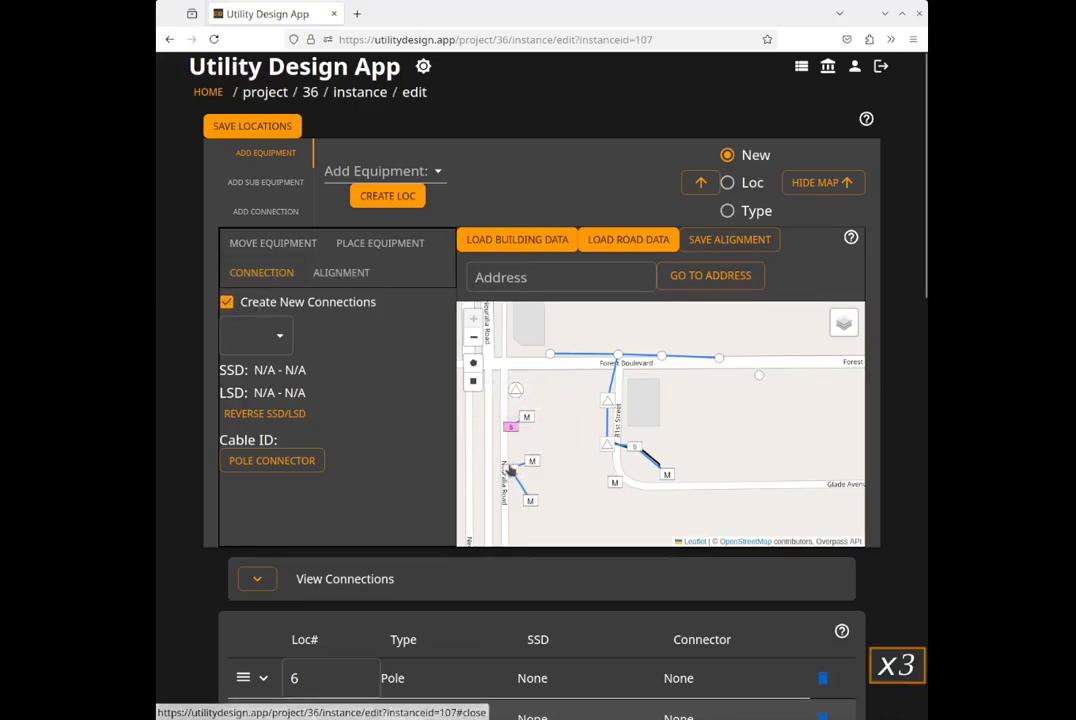
pyautogui.click(511, 469)
pyautogui.click(540, 436)
pyautogui.click(511, 428)
pyautogui.click(540, 394)
# Connect Sub TX 11 to Pole 6 and the northern Sec Box to Sub TX 11
pyautogui.click(516, 391)
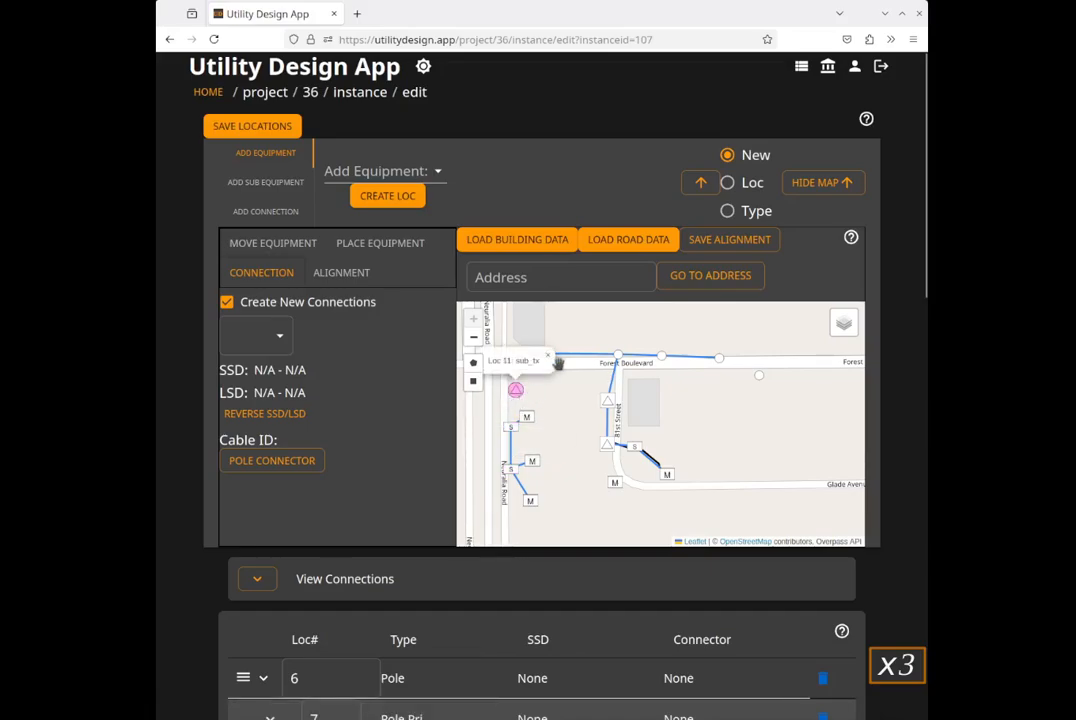
pyautogui.click(548, 357)
pyautogui.click(550, 355)
pyautogui.click(578, 321)
pyautogui.click(508, 428)
pyautogui.click(515, 390)
pyautogui.click(547, 357)
# Open the Pole Connection Manager, load Pole 8 as the middle pole and select its Pole Pri 9
pyautogui.click(290, 464)
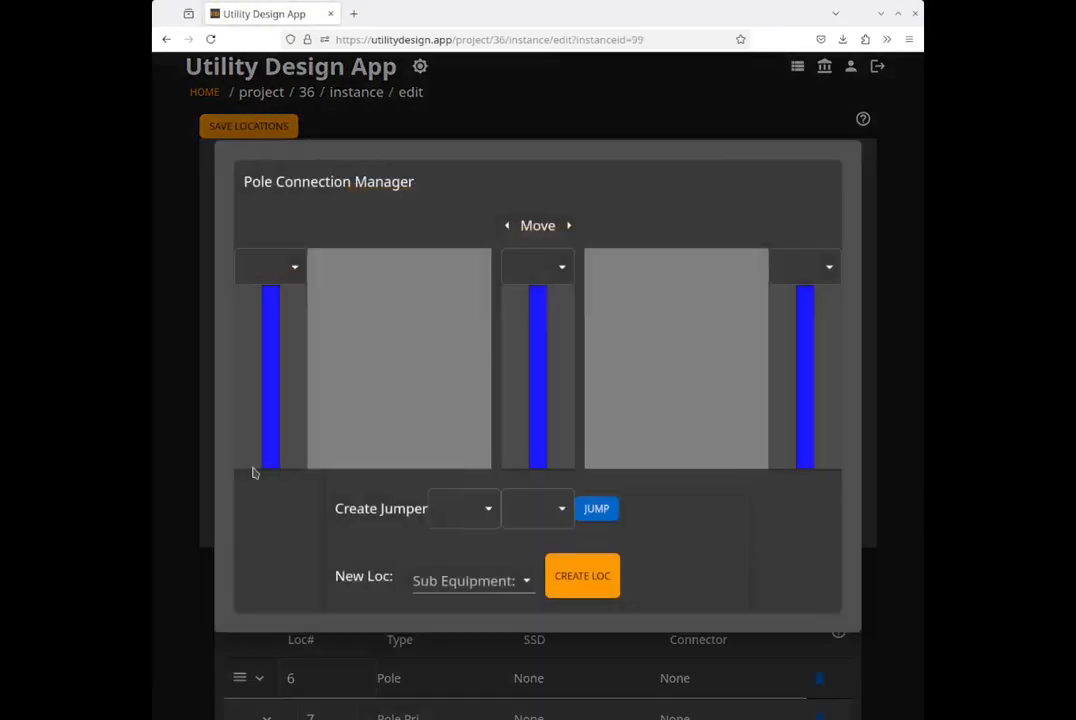
pyautogui.click(541, 268)
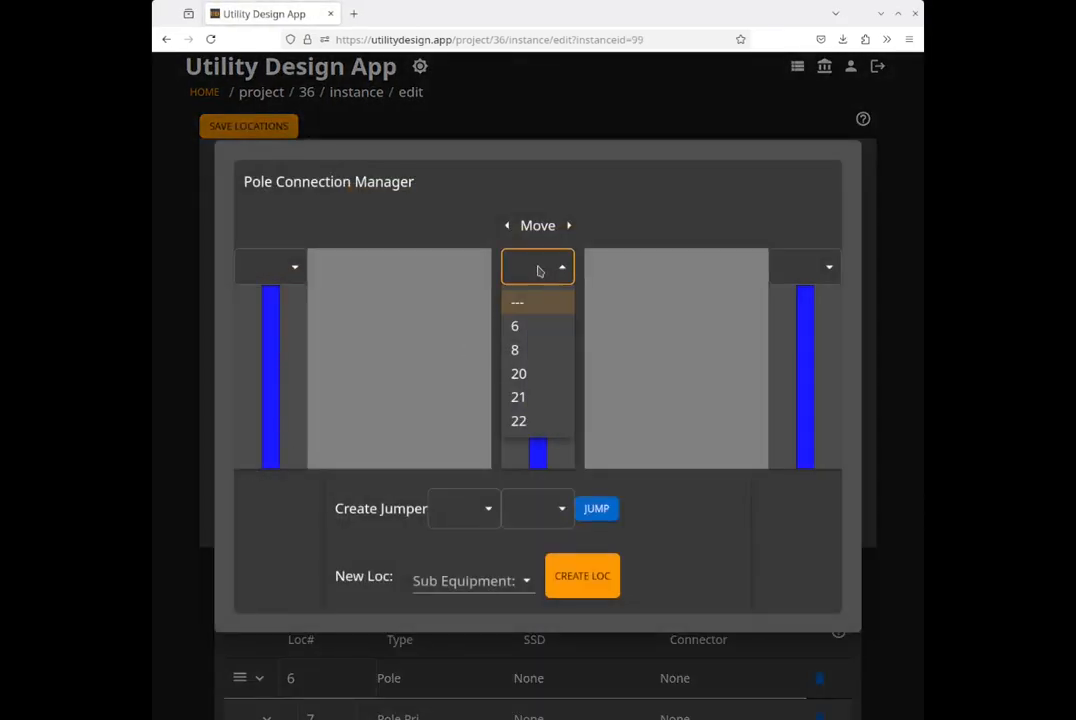
pyautogui.click(539, 351)
pyautogui.click(525, 279)
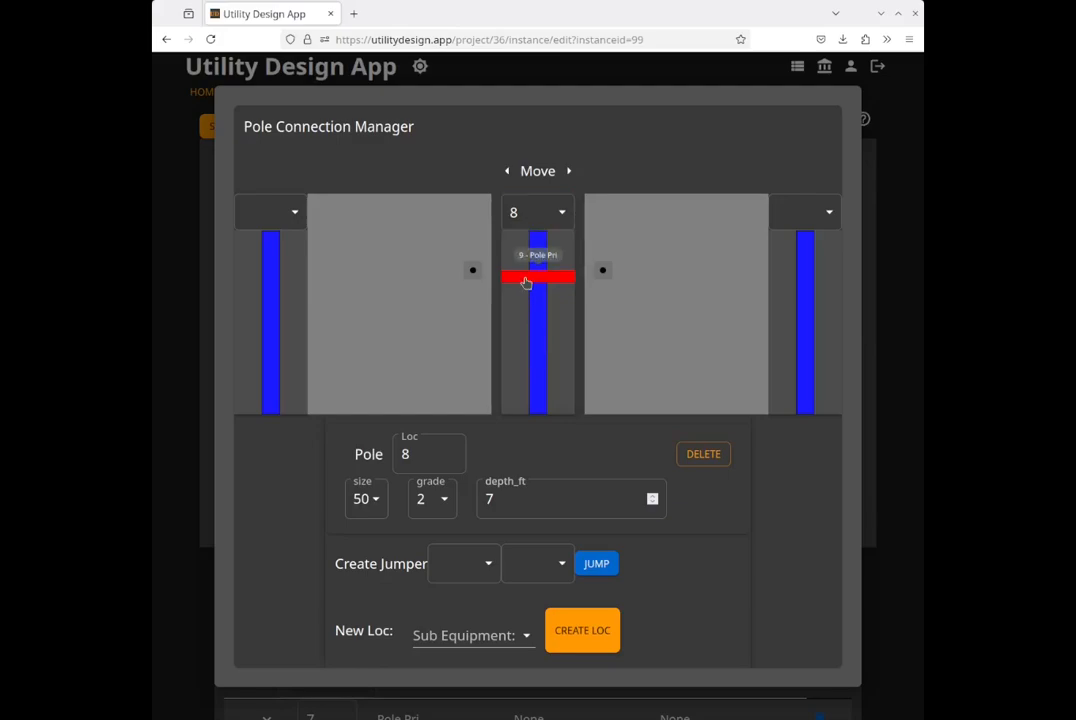
# Load Pole 6 on the near side of Pole 8 and view the details of the primary span between them
pyautogui.click(268, 212)
pyautogui.click(262, 272)
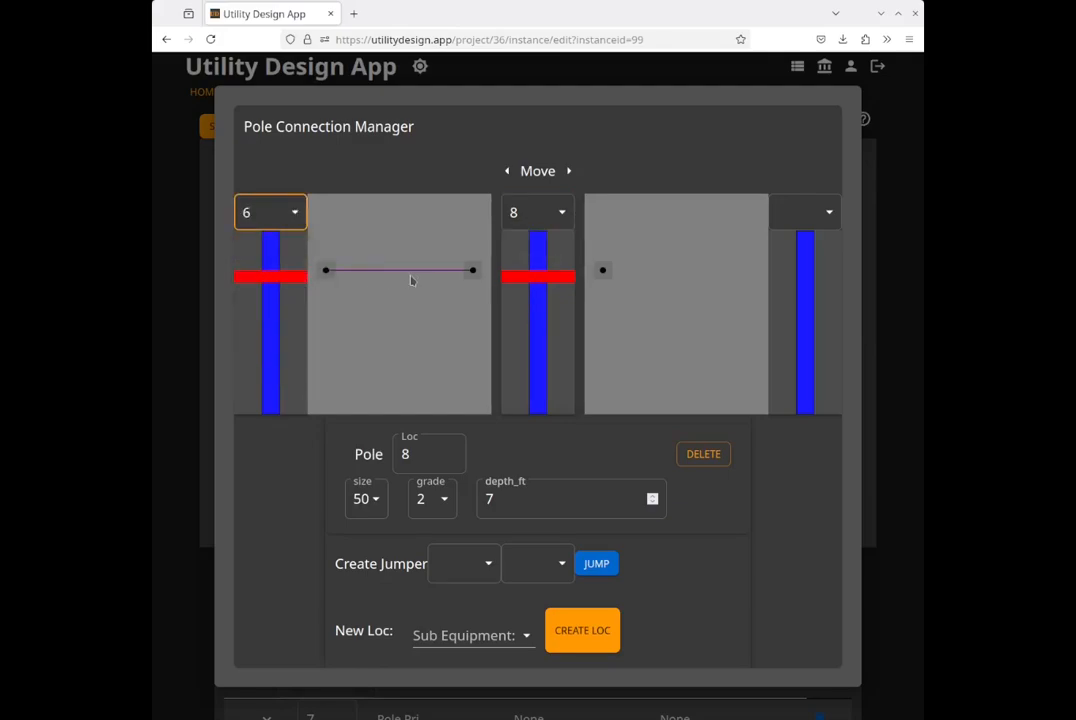
pyautogui.click(421, 271)
pyautogui.click(634, 221)
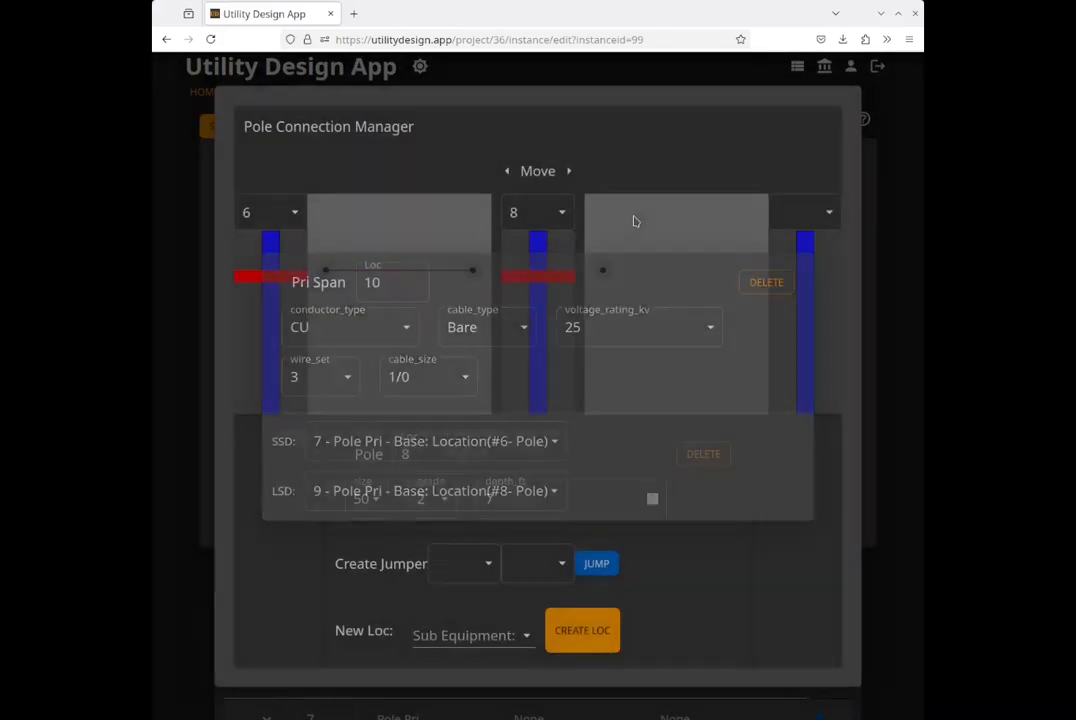
# Create a Pole TX and a Pole Sec as sub equipment on Pole 8
pyautogui.click(450, 630)
pyautogui.click(420, 598)
pyautogui.click(575, 630)
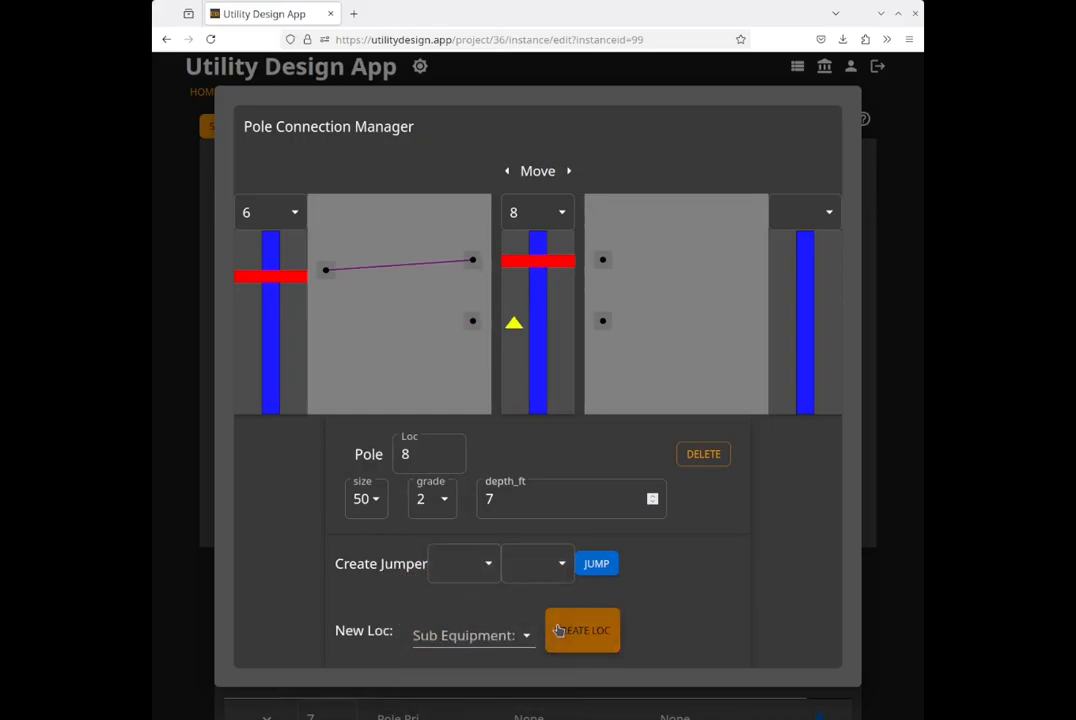
pyautogui.click(470, 635)
pyautogui.click(425, 670)
pyautogui.click(580, 630)
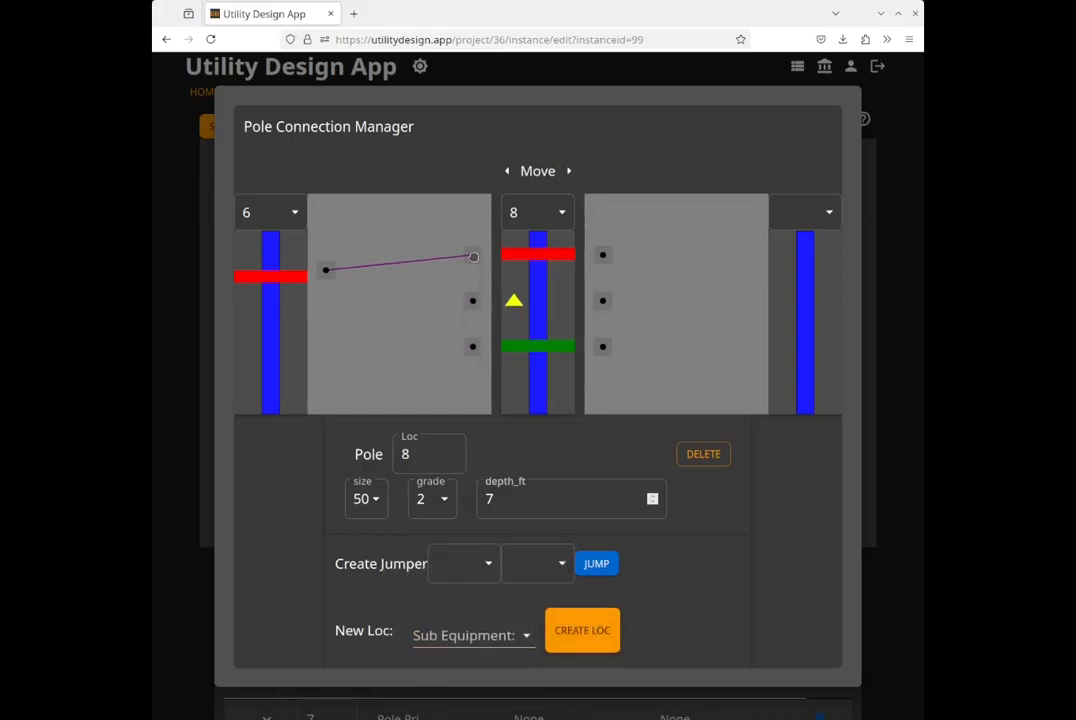
pyautogui.moveTo(473, 348); pyautogui.dragTo(473, 347)
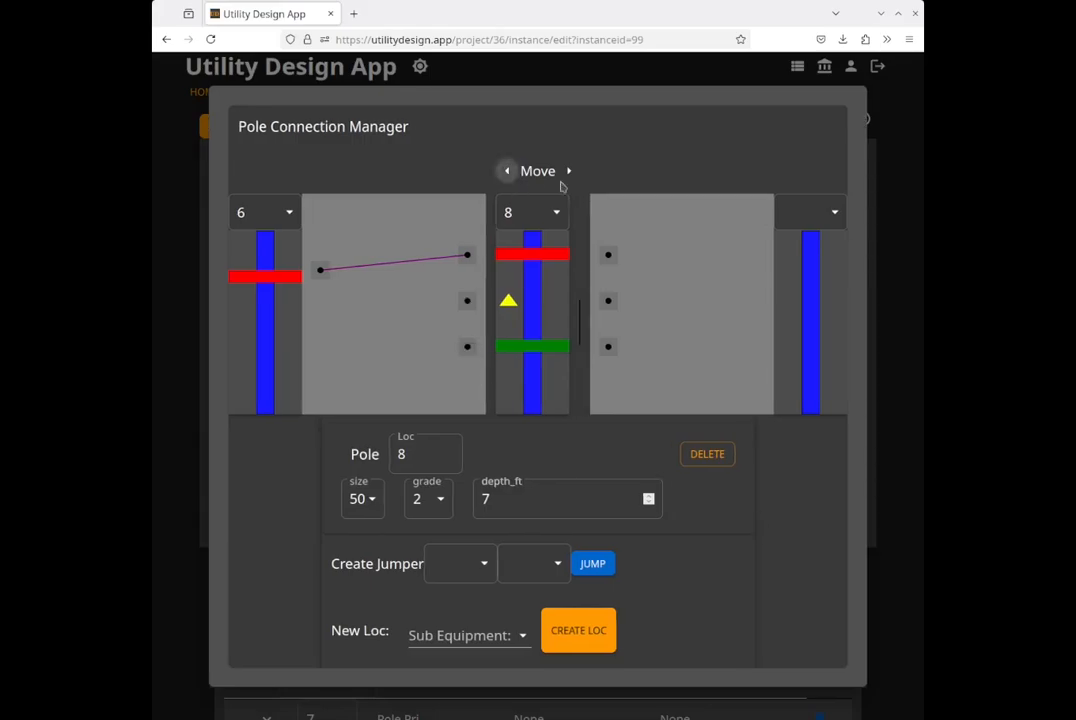
# Load Pole 20 after Pole 8, shift it to the middle position and create a Pole Pri on it
pyautogui.click(817, 211)
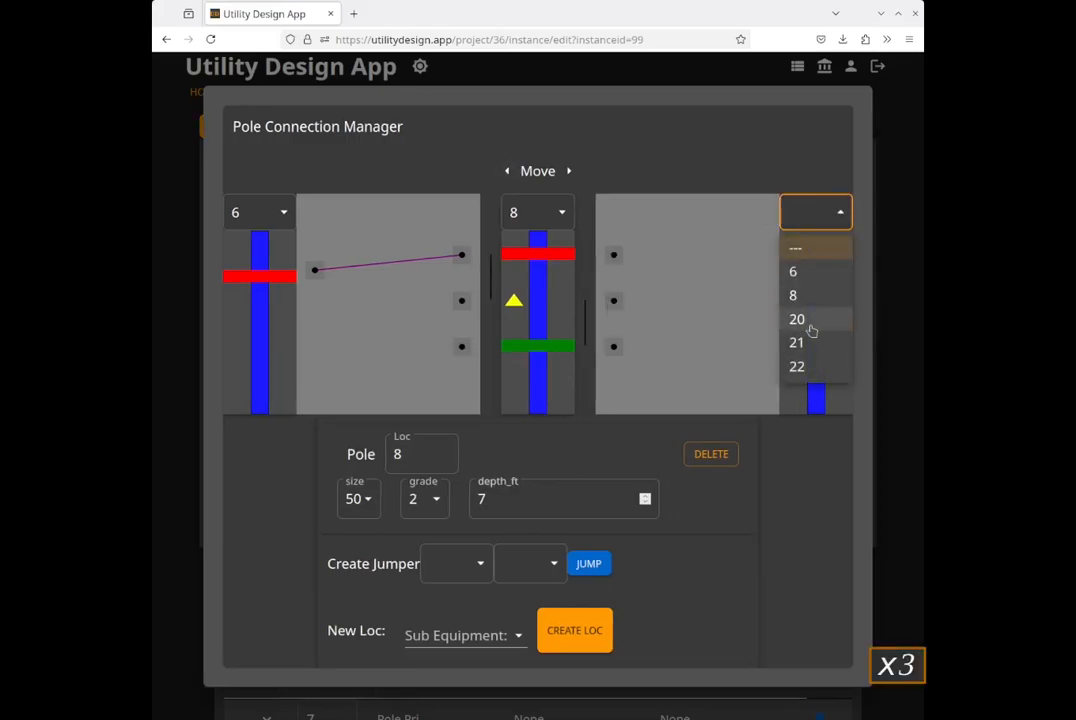
pyautogui.click(800, 320)
pyautogui.click(507, 171)
pyautogui.click(478, 636)
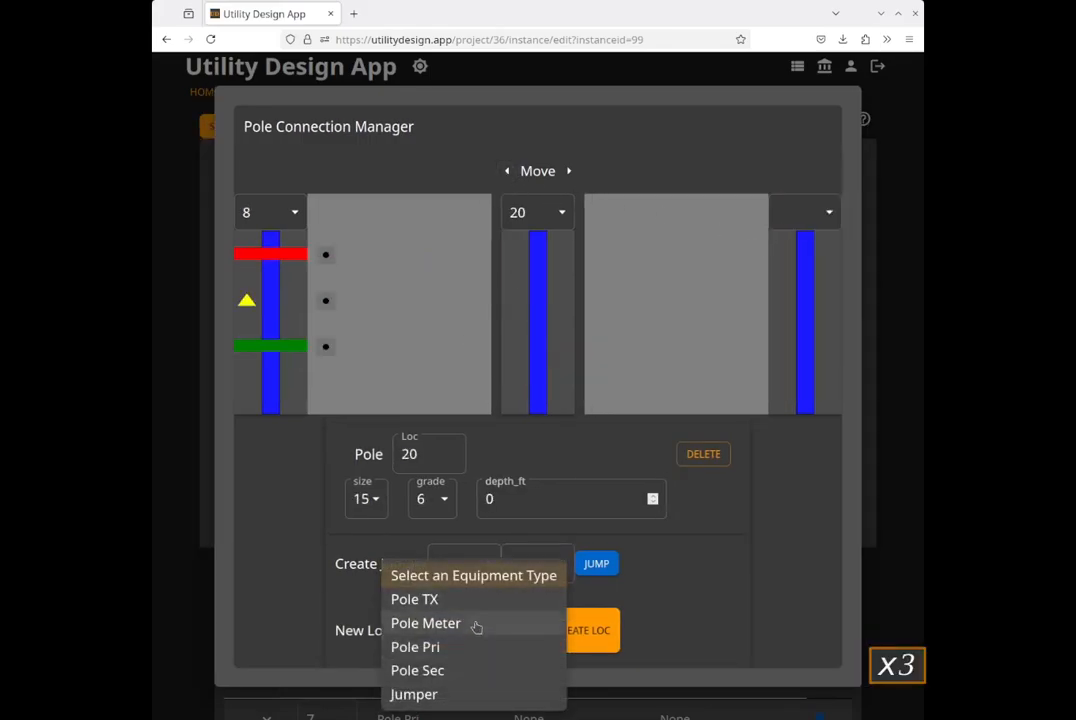
pyautogui.click(444, 649)
pyautogui.click(582, 630)
# Load Pole 21 as the middle pole beside Pole 20 and create a Pole Pri on it
pyautogui.click(533, 211)
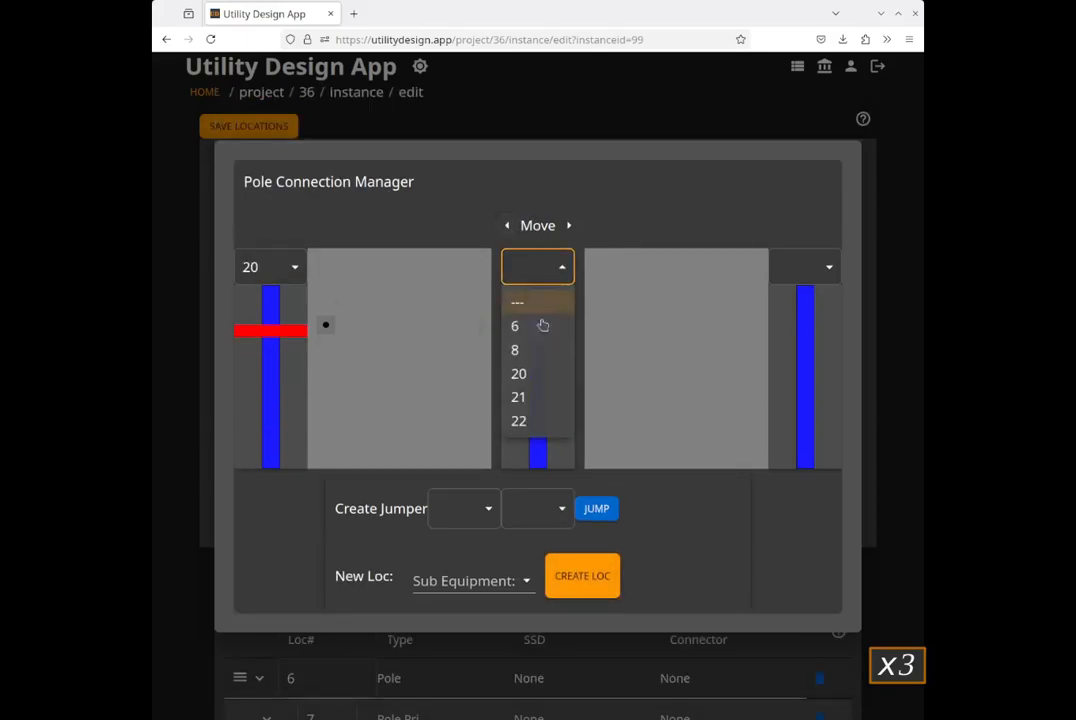
pyautogui.click(518, 398)
pyautogui.click(472, 635)
pyautogui.click(456, 649)
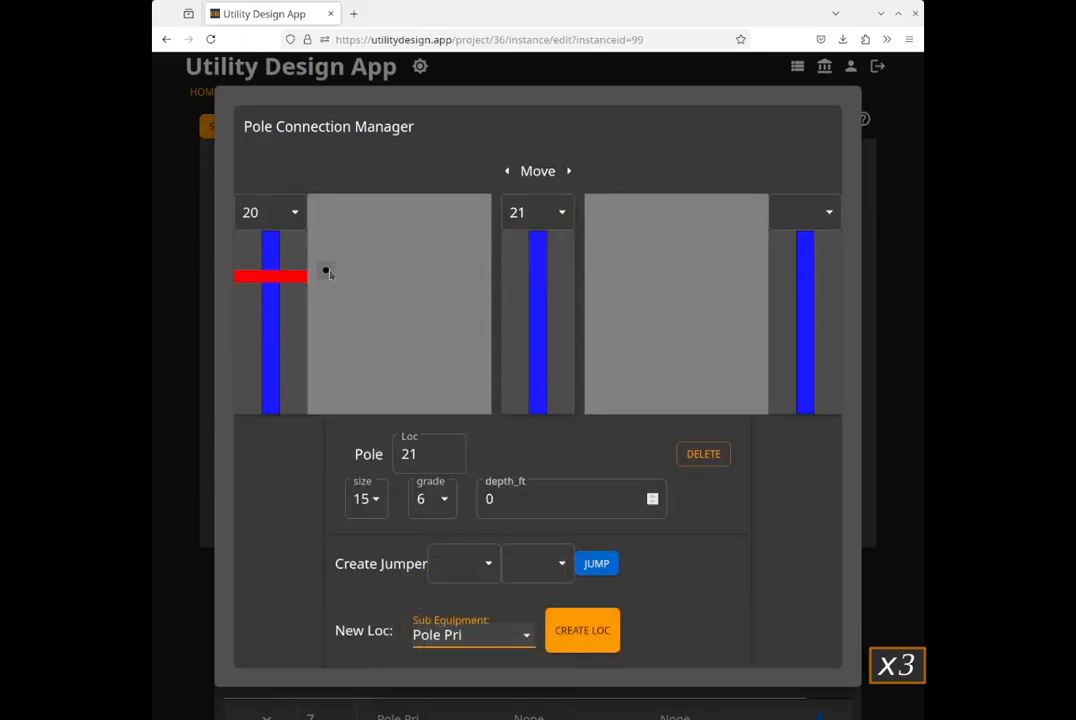
pyautogui.click(582, 630)
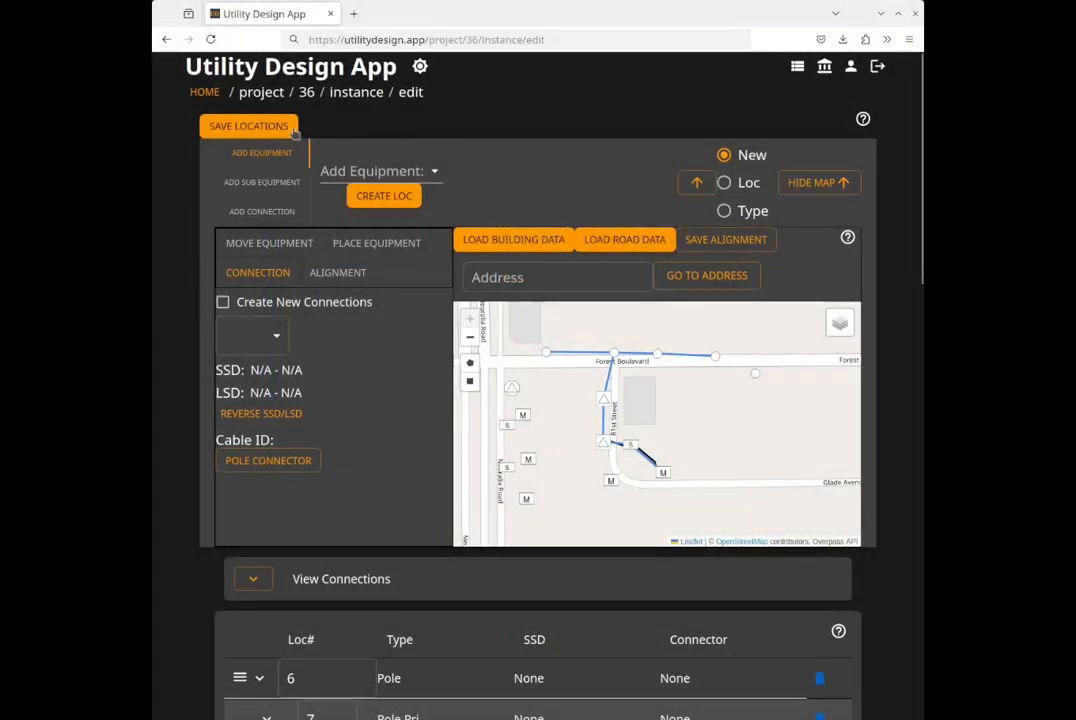
# Save the project's locations and confirm the data update
pyautogui.click(288, 128)
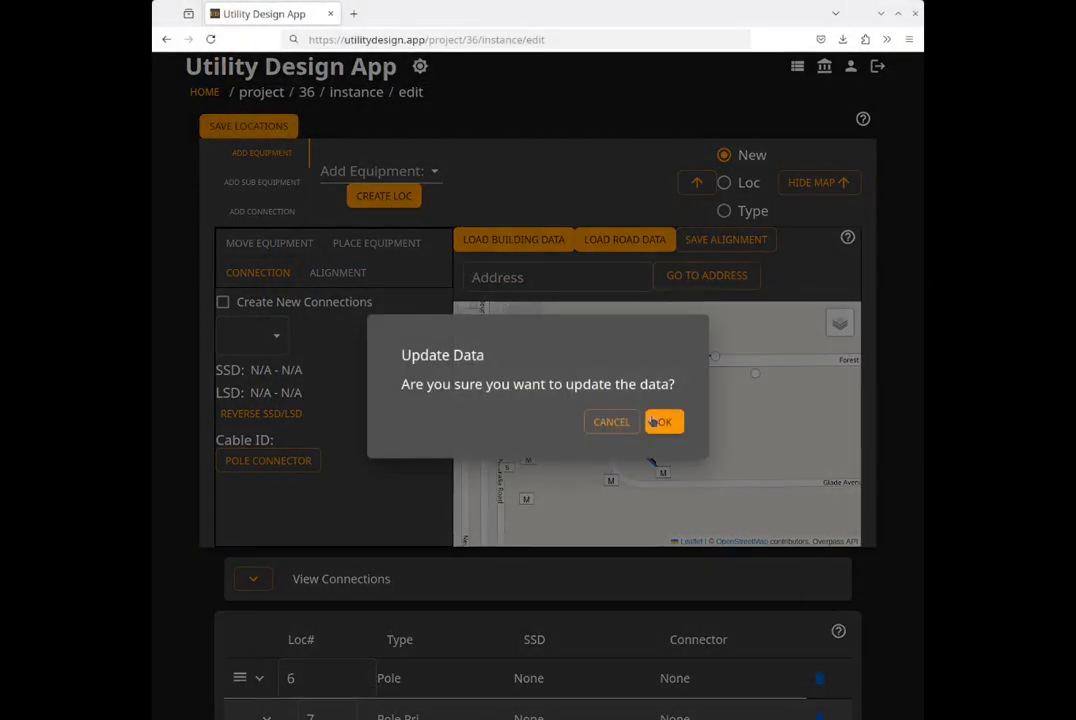
pyautogui.click(656, 423)
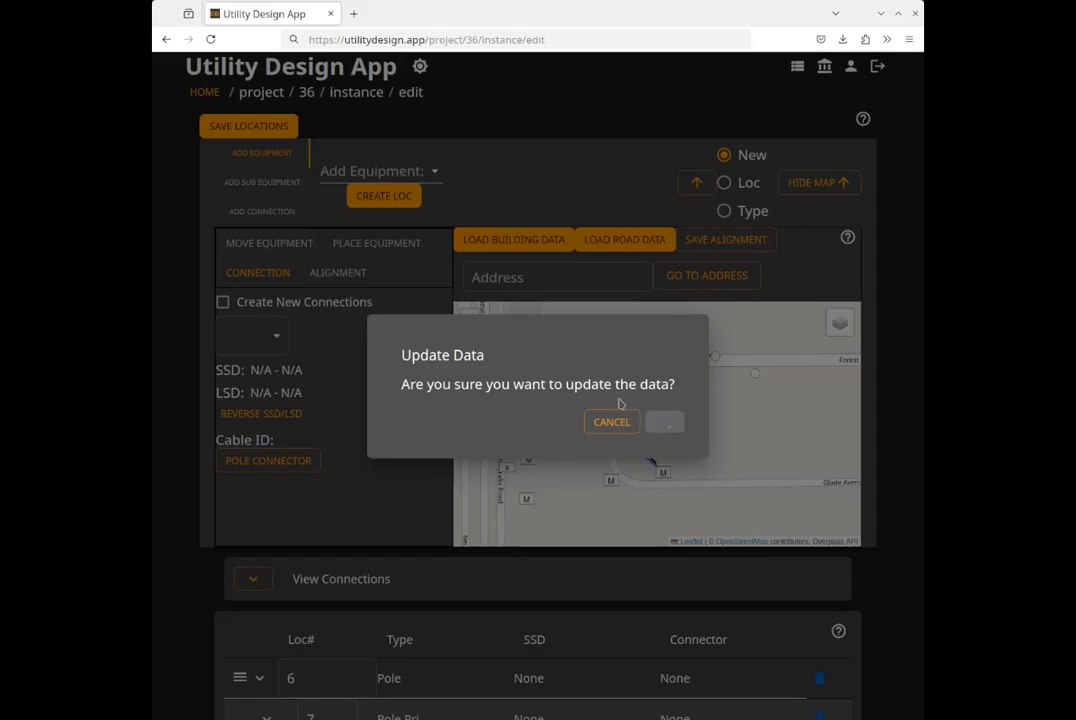